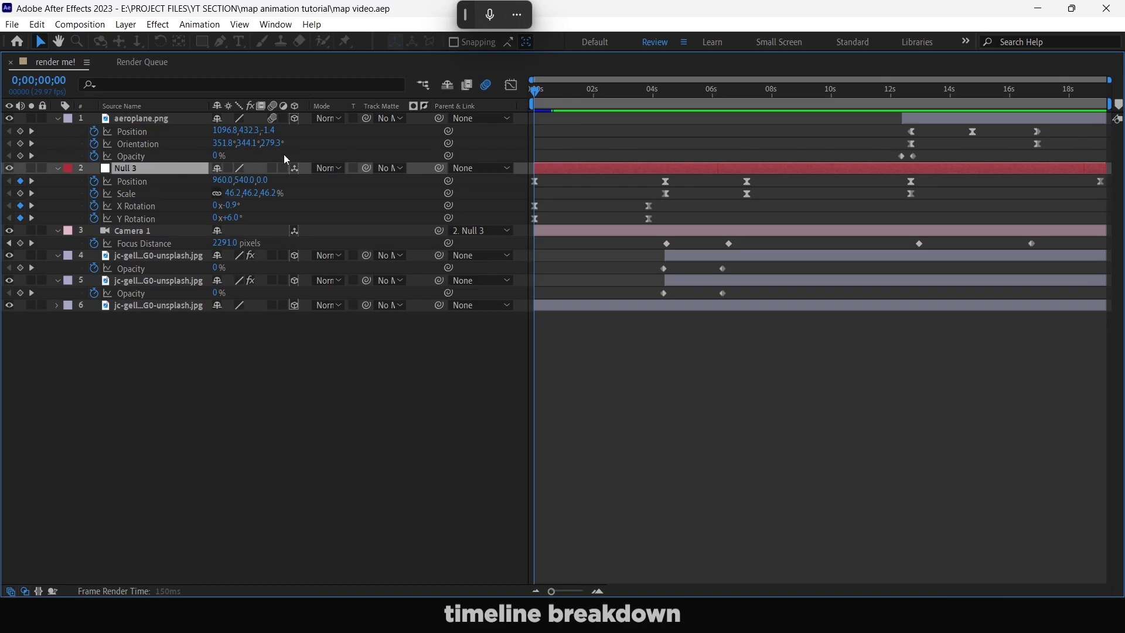
# - Rename the Null 3 layer as "cam crtl"
pyautogui.click(170, 220)
pyautogui.click(146, 230)
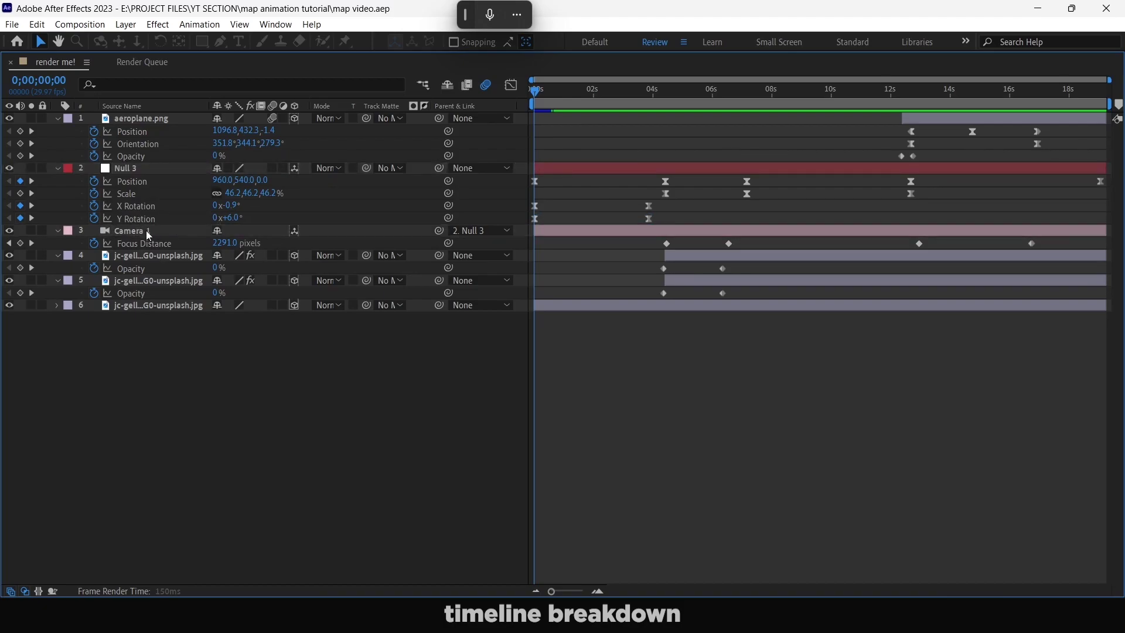
pyautogui.click(149, 171)
pyautogui.write('cam crtl')
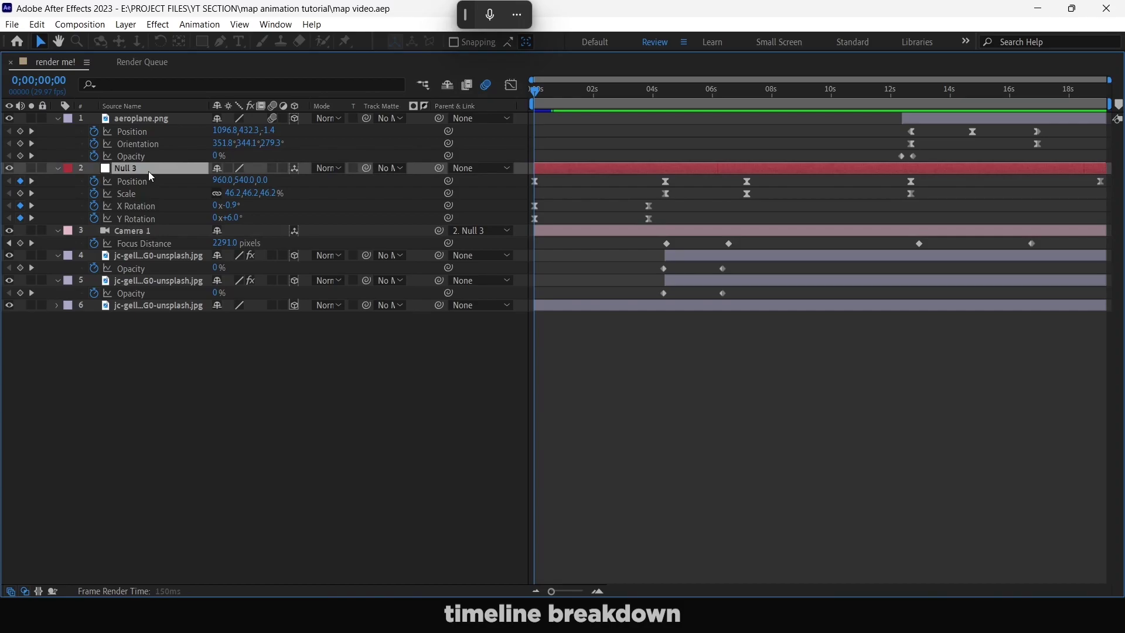
pyautogui.press('Return')
pyautogui.click(145, 117)
pyautogui.click(303, 479)
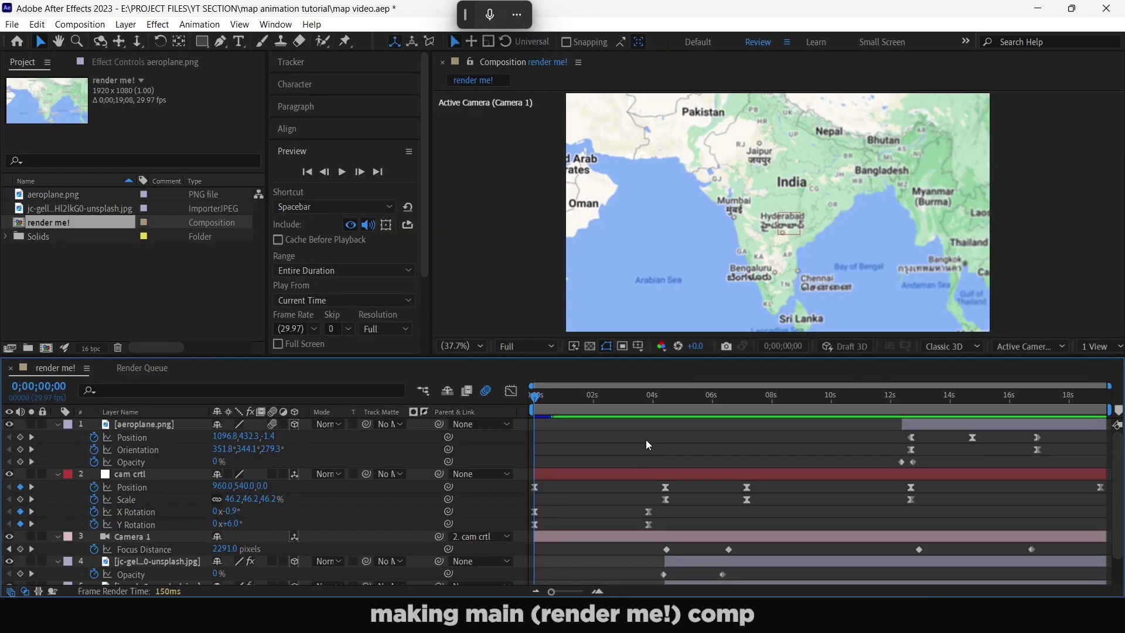
# - Create a new 1920x1080, 29.97 fps composition named "render me! 02"
pyautogui.click(46, 348)
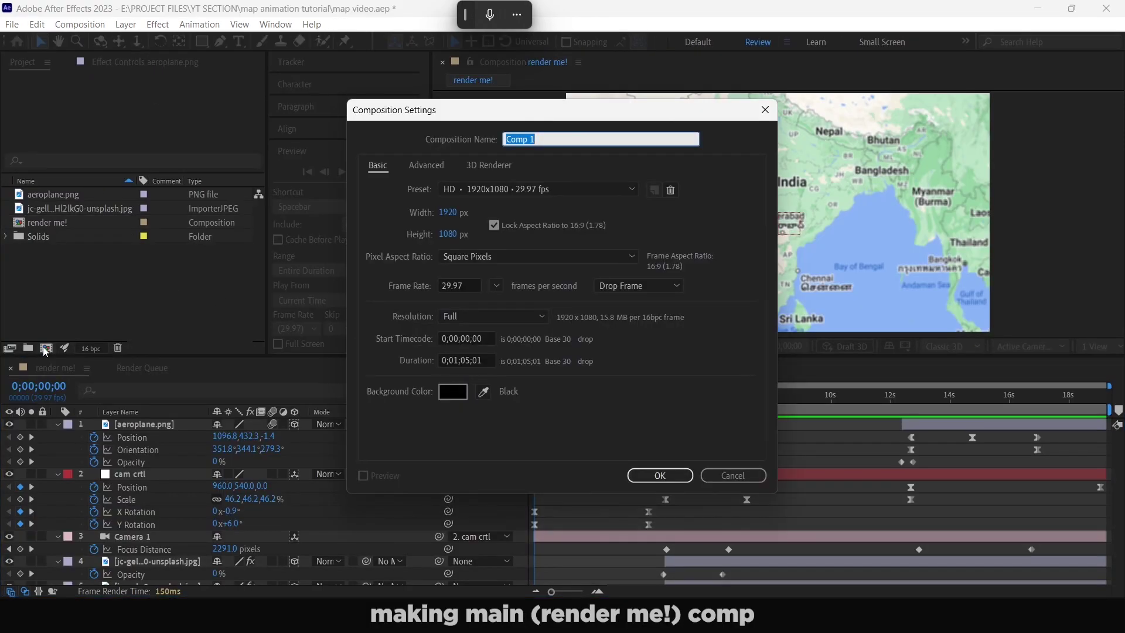
pyautogui.write('render me! 02')
pyautogui.click(654, 472)
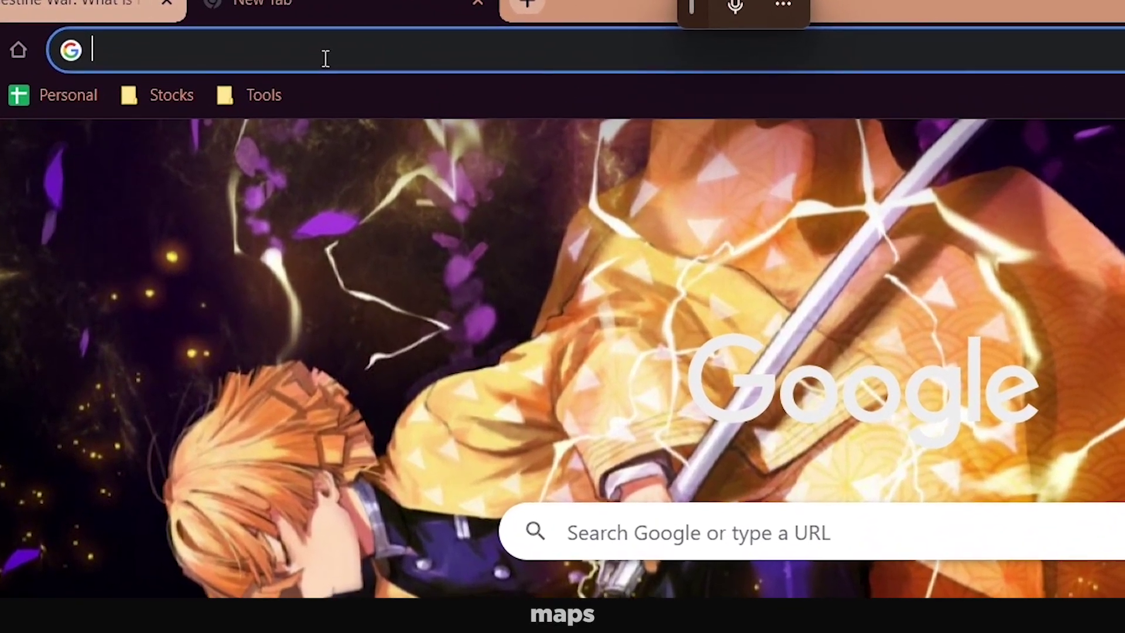
# - In the web browser, search for "google my map" and get started with Google My Maps
pyautogui.write('google')
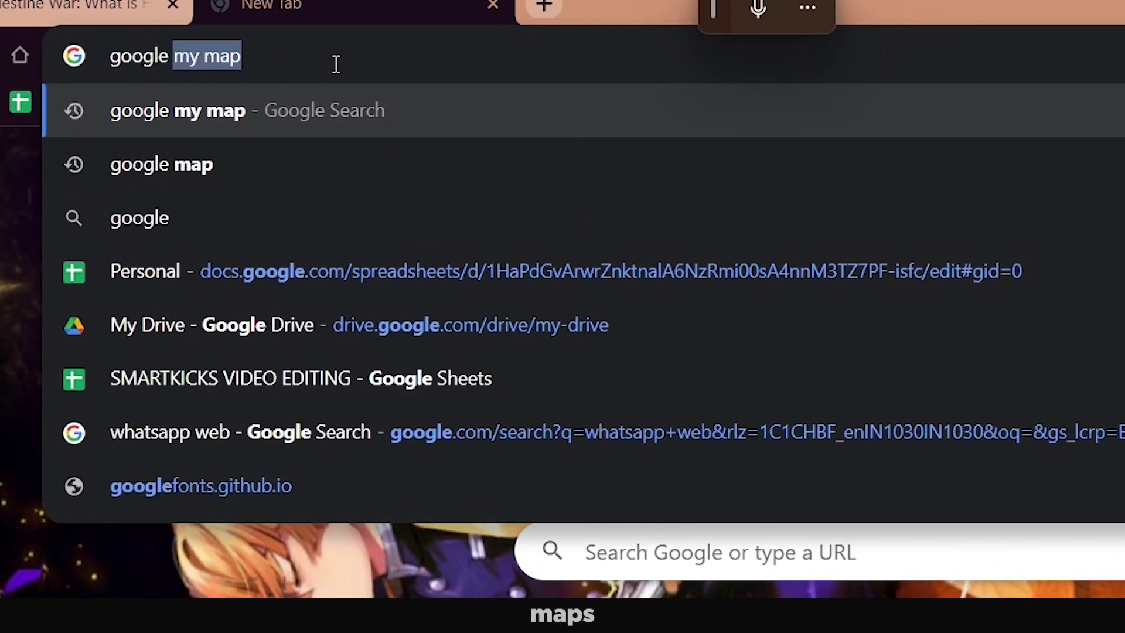
pyautogui.write(' my map')
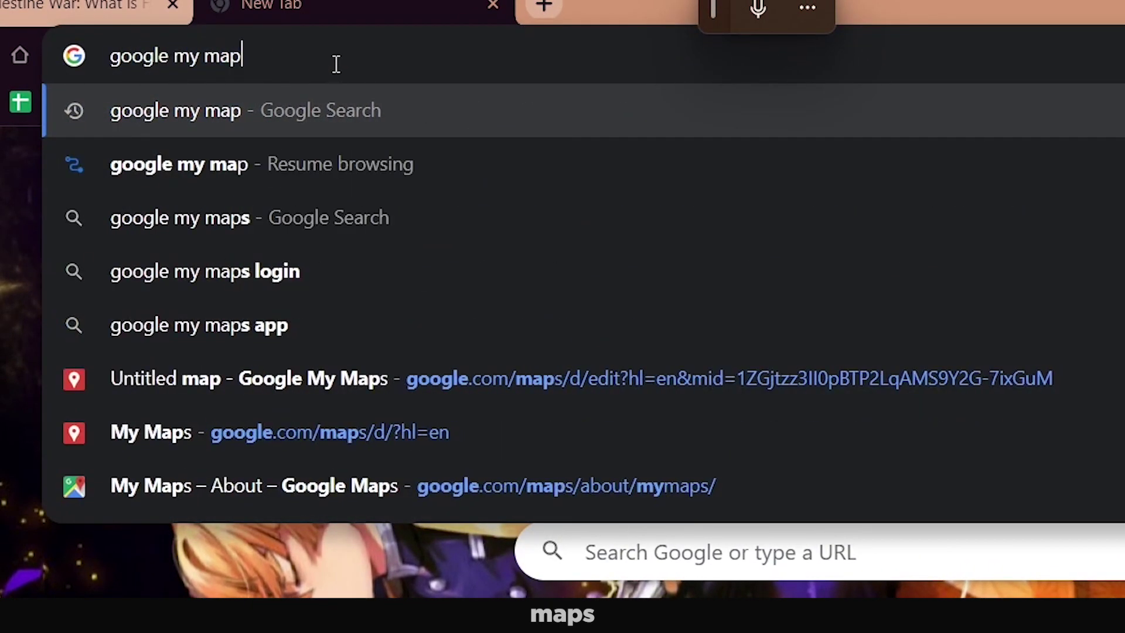
pyautogui.press('Return')
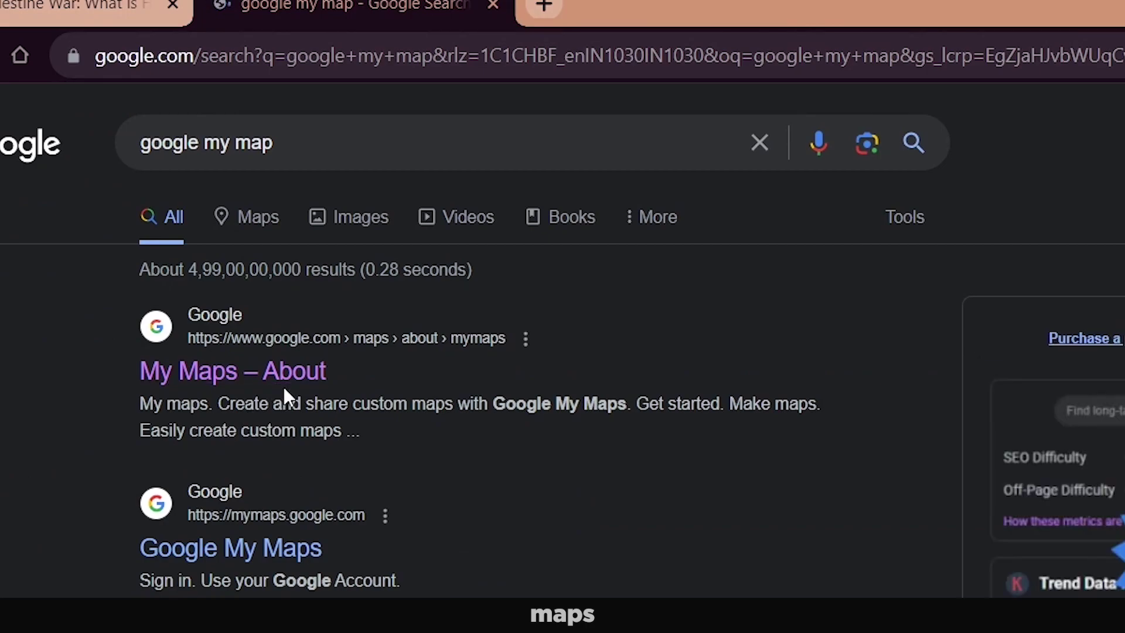
pyautogui.click(283, 387)
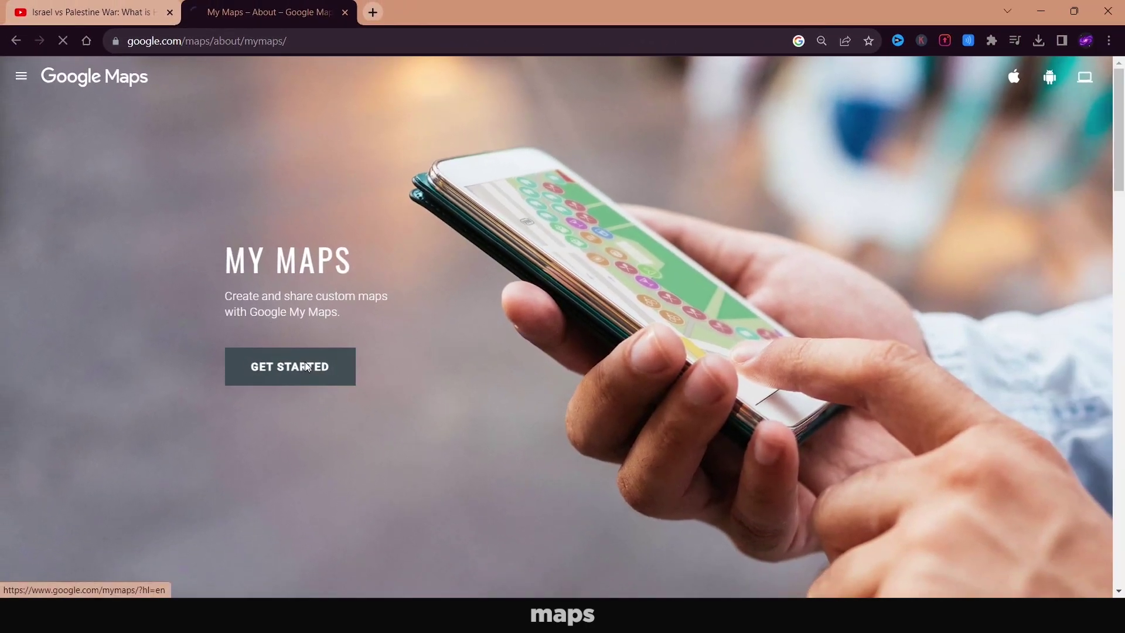
pyautogui.click(308, 367)
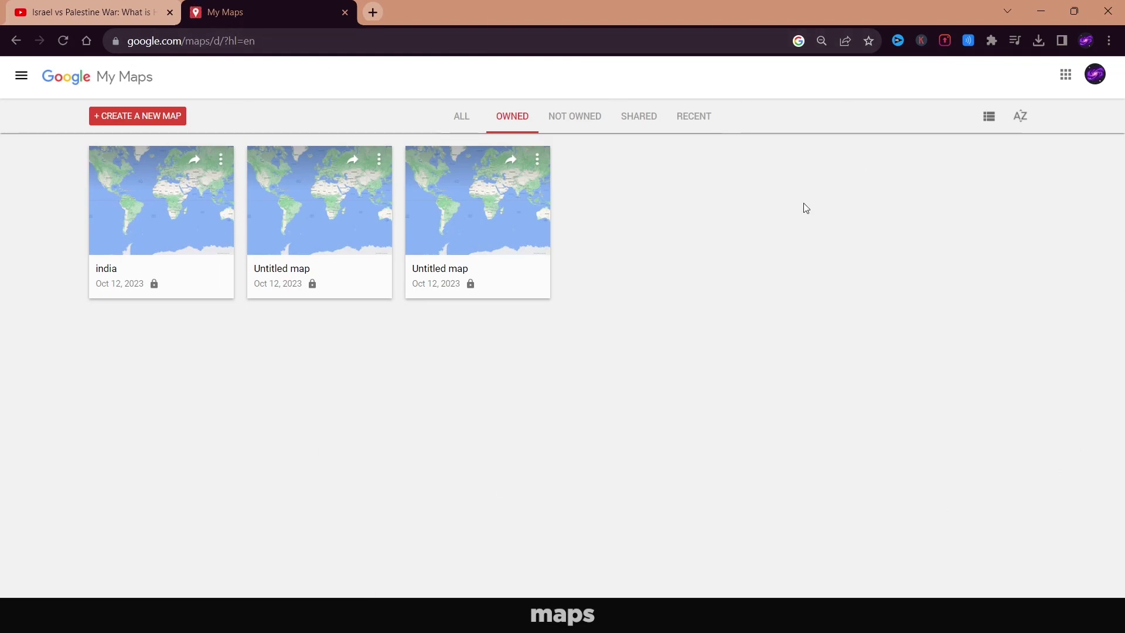
# - Create a new map and set its title to "india"
pyautogui.click(138, 122)
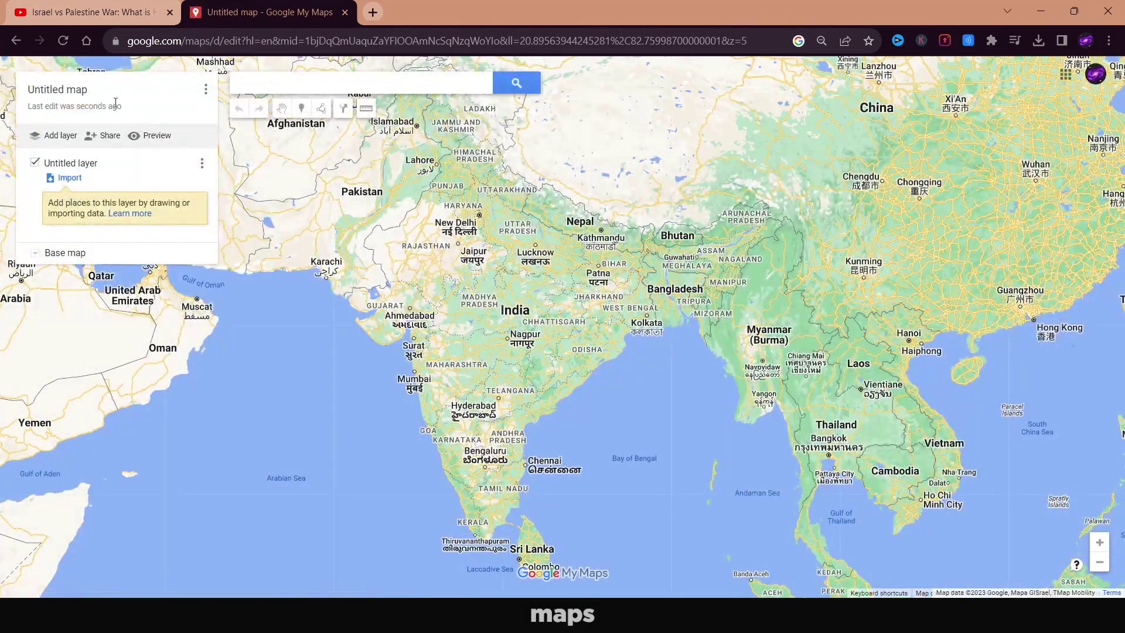
pyautogui.click(86, 92)
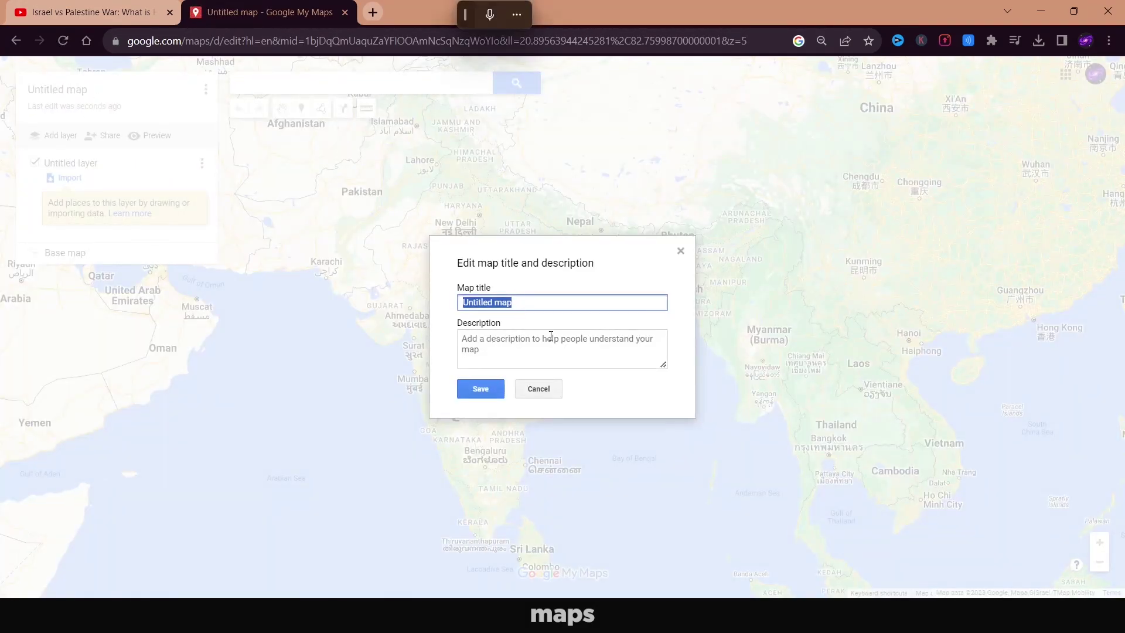
pyautogui.press('End')
pyautogui.write('in')
pyautogui.press('Return')
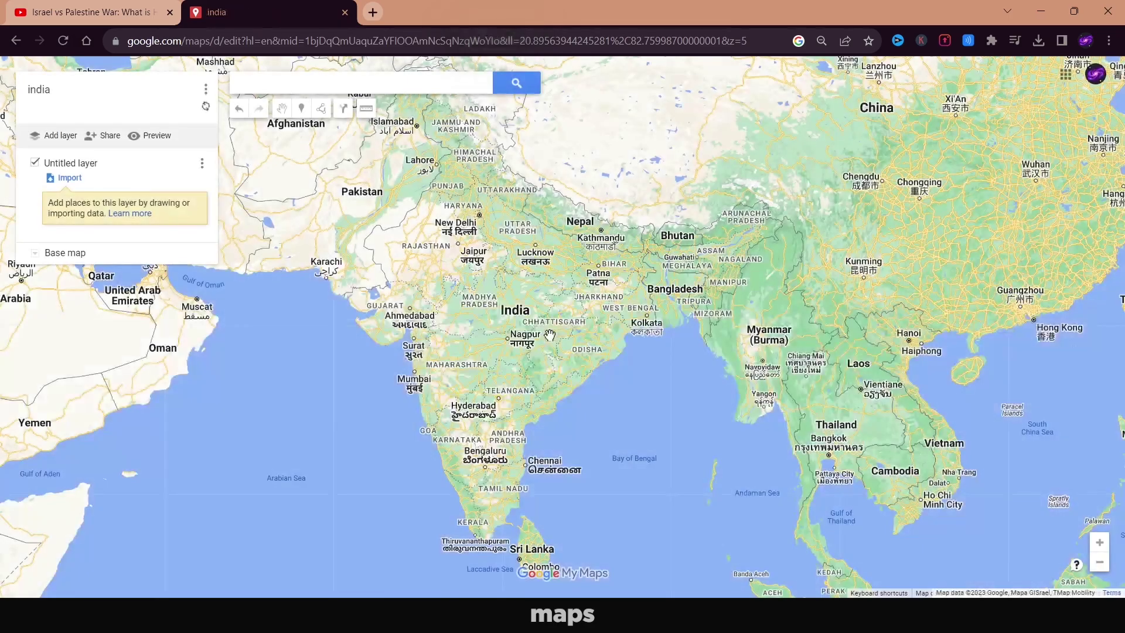
# - Search the map for "india" to center the view on the country
pyautogui.click(362, 83)
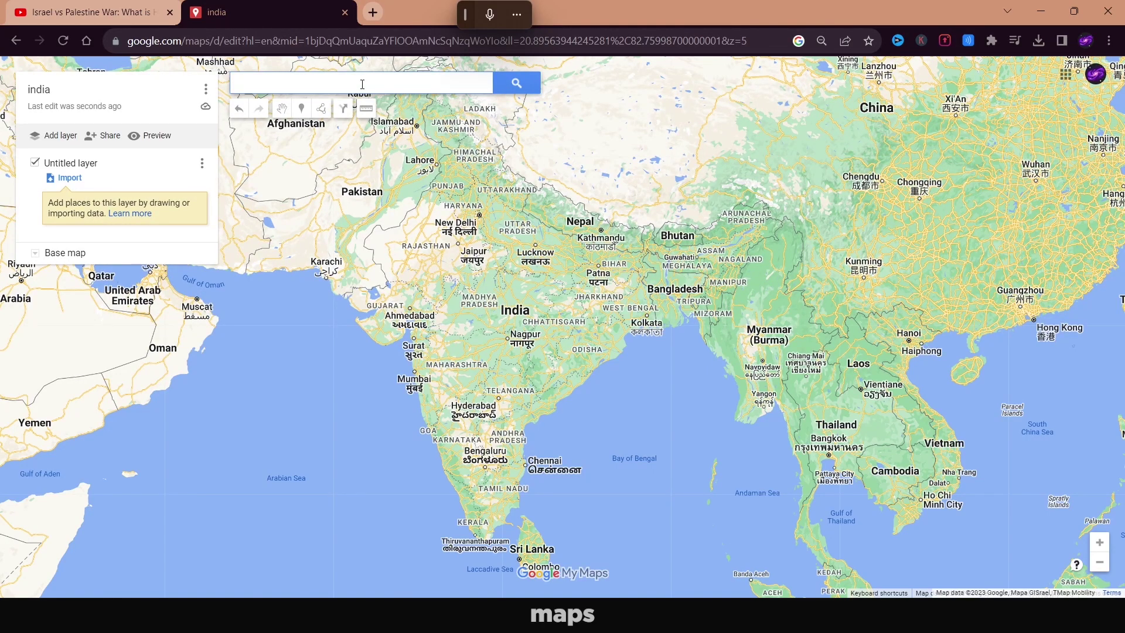
pyautogui.write('india')
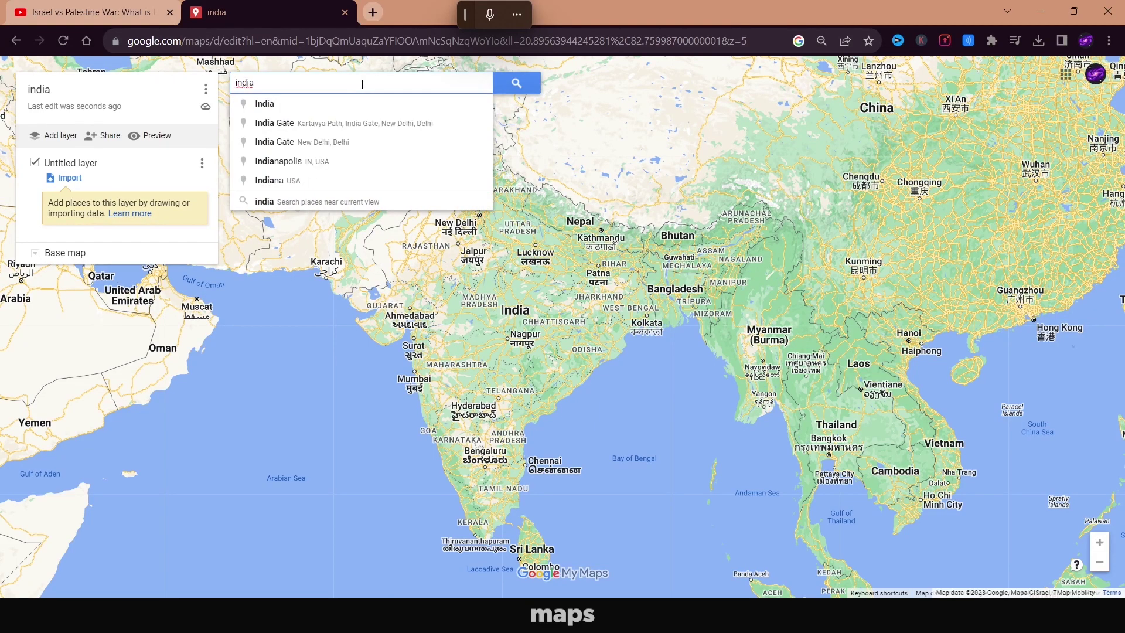
pyautogui.press('Return')
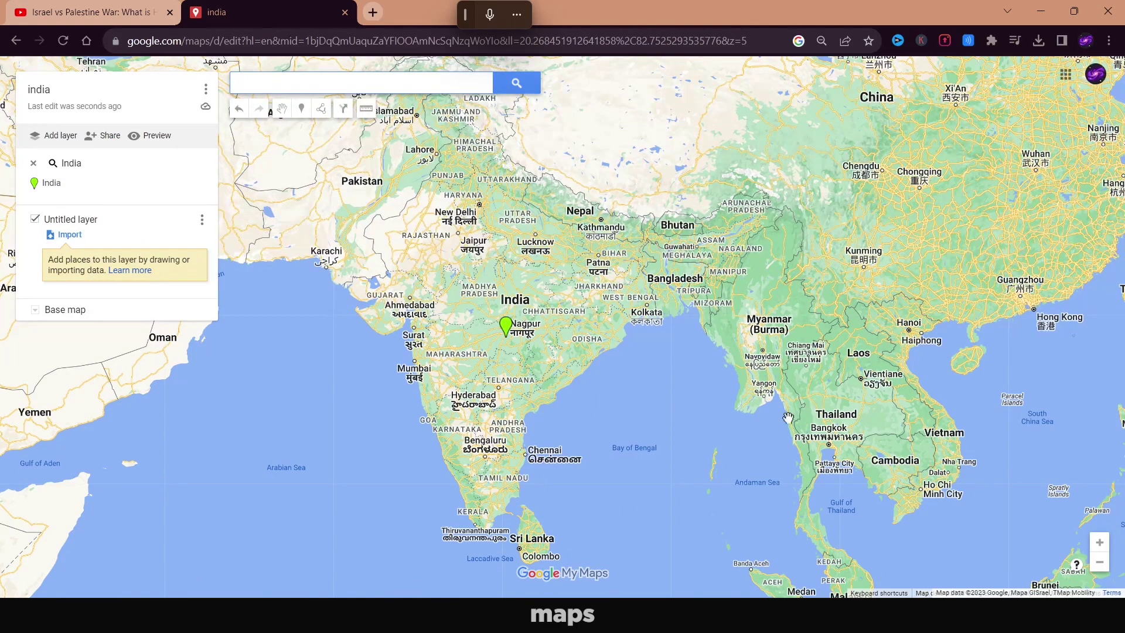
# - Print the map as an image with A3 paper size and landscape orientation
pyautogui.click(206, 91)
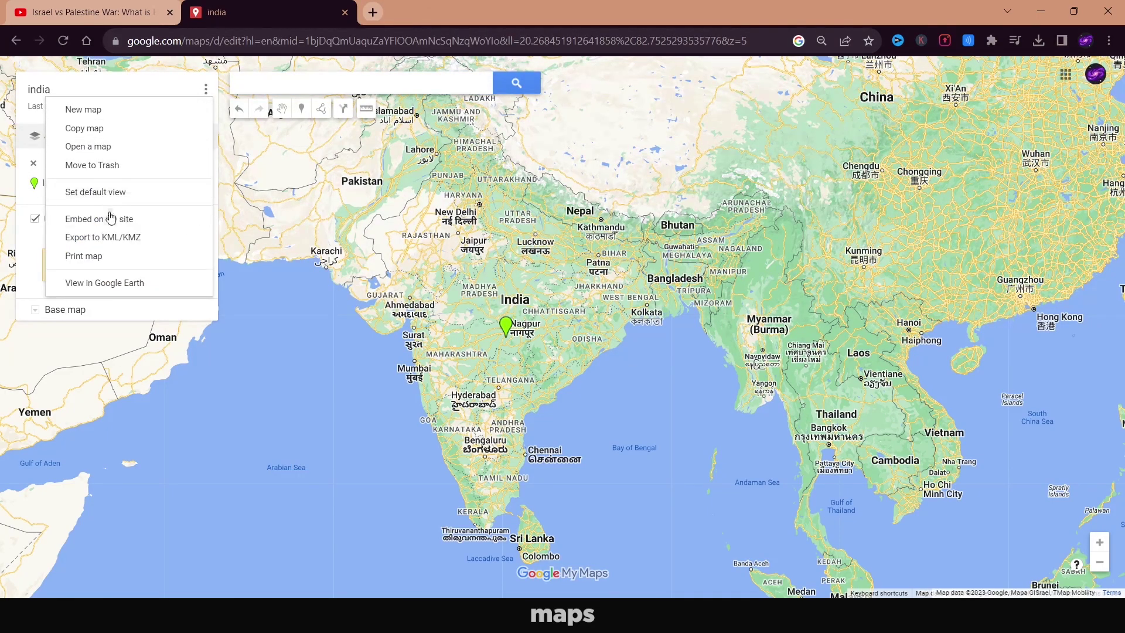
pyautogui.click(120, 260)
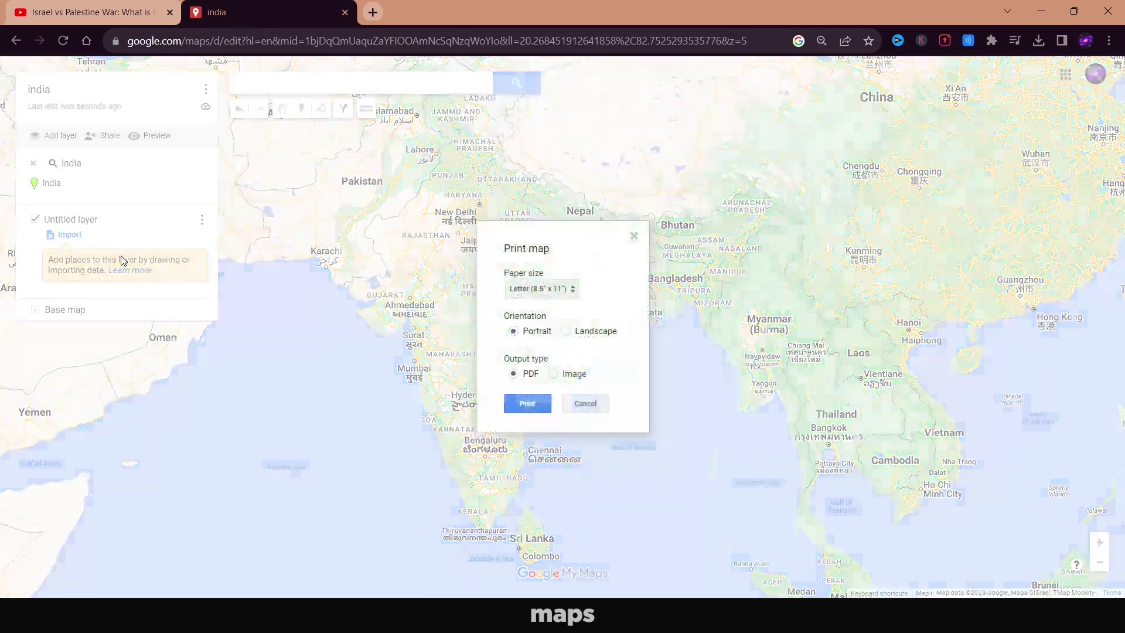
pyautogui.click(535, 282)
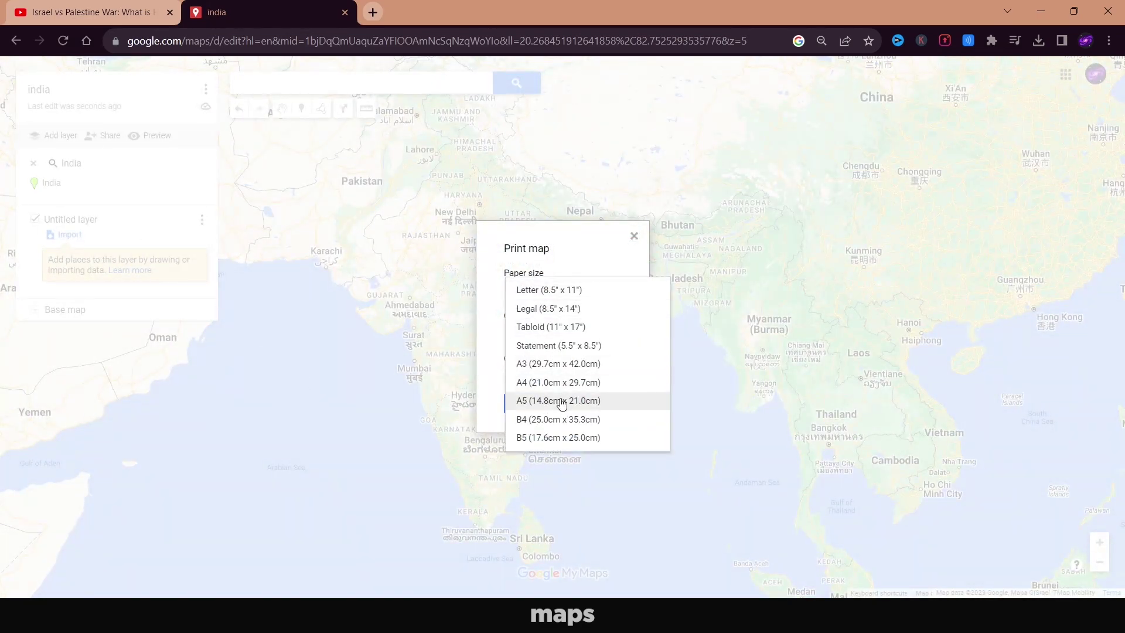
pyautogui.click(547, 366)
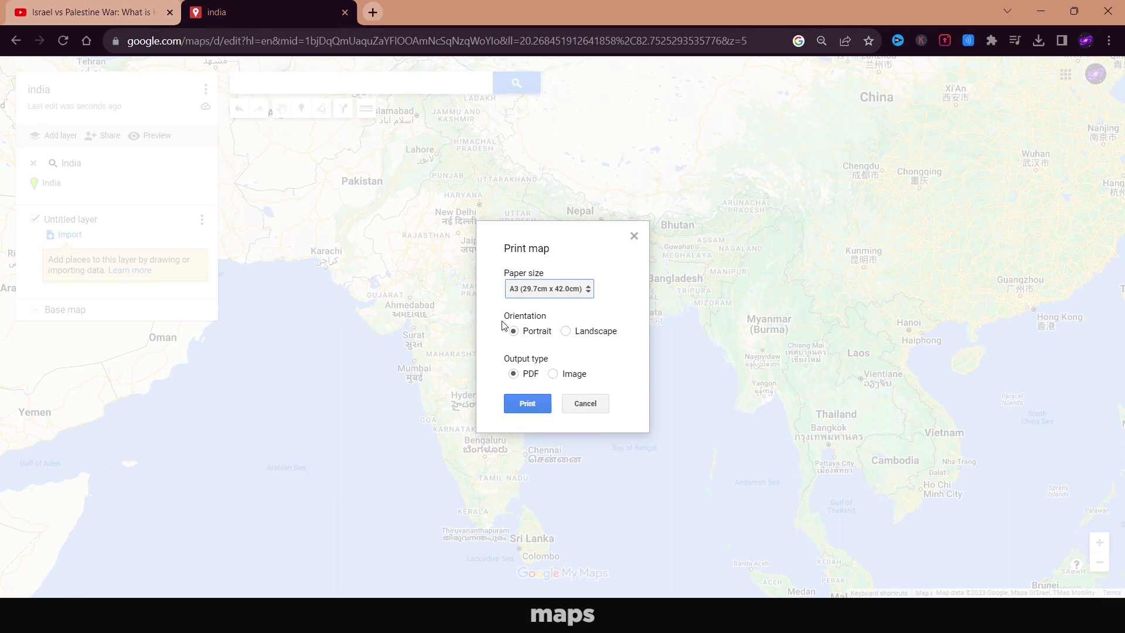
pyautogui.click(610, 332)
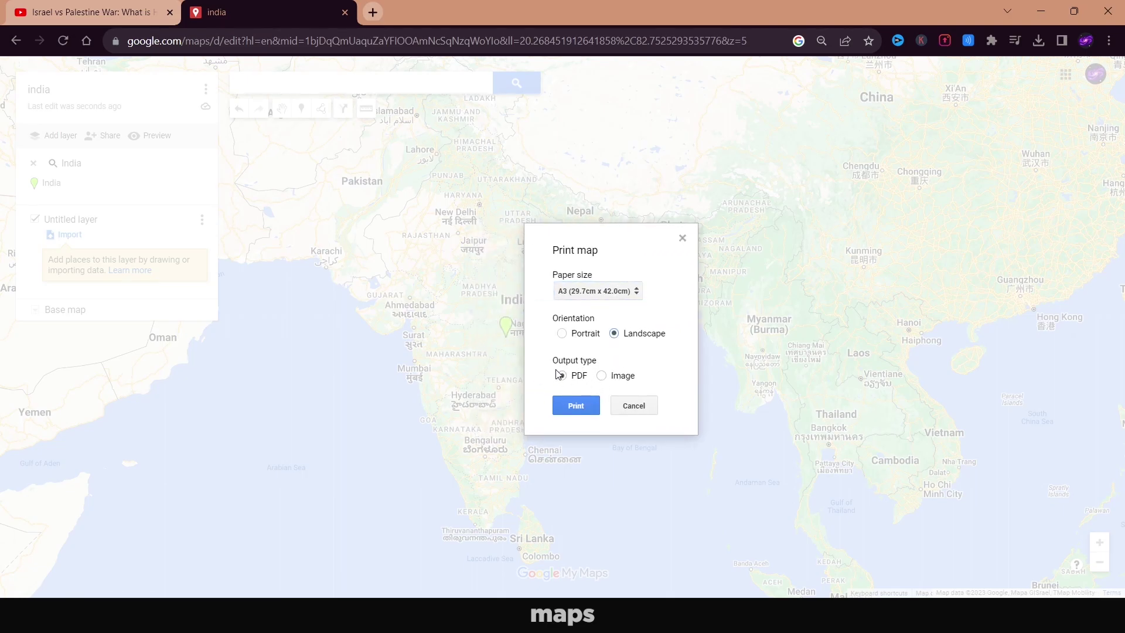
pyautogui.click(599, 375)
pyautogui.click(580, 410)
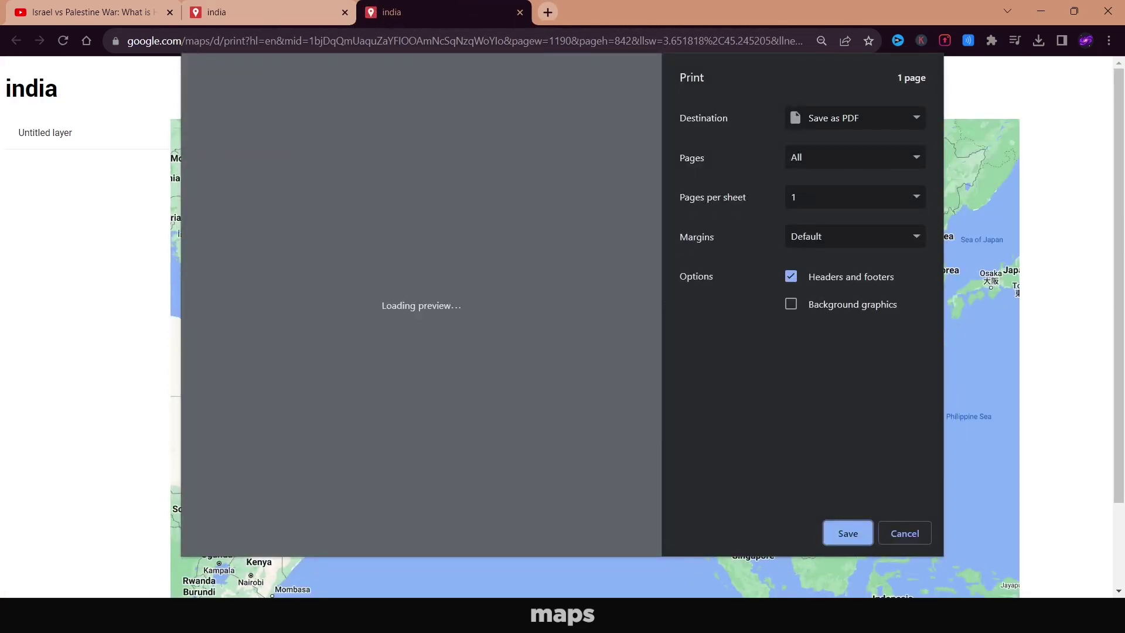
# - Dismiss the browser's print dialog and save the map image as the JPEG "mapimage" in the "map animation tutorial" folder
pyautogui.click(906, 531)
pyautogui.rightClick(639, 298)
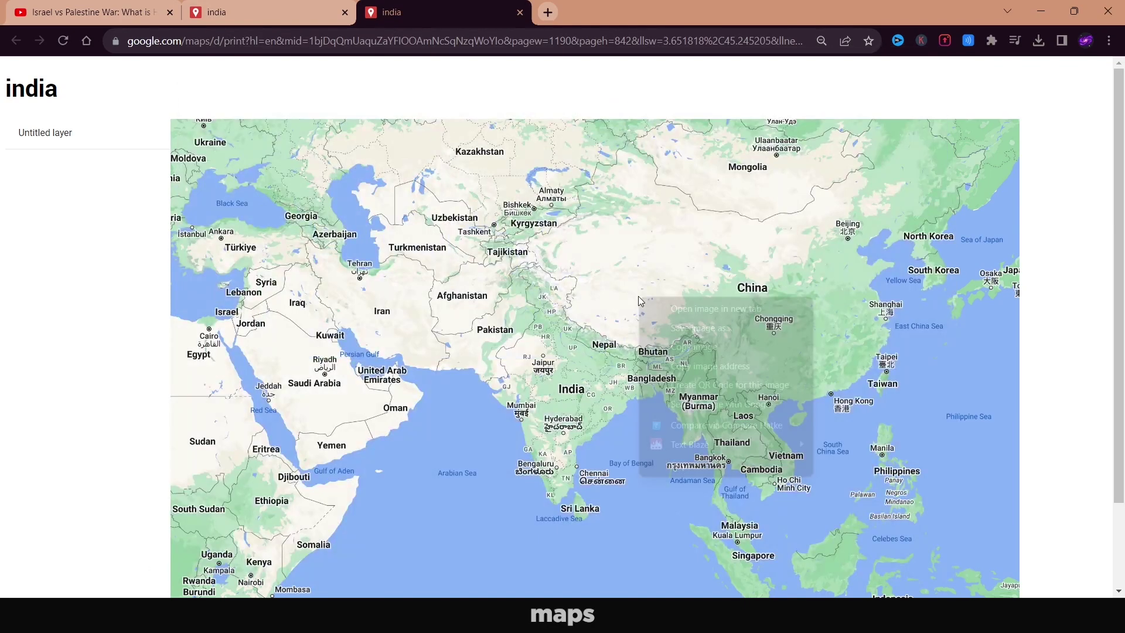
pyautogui.click(678, 328)
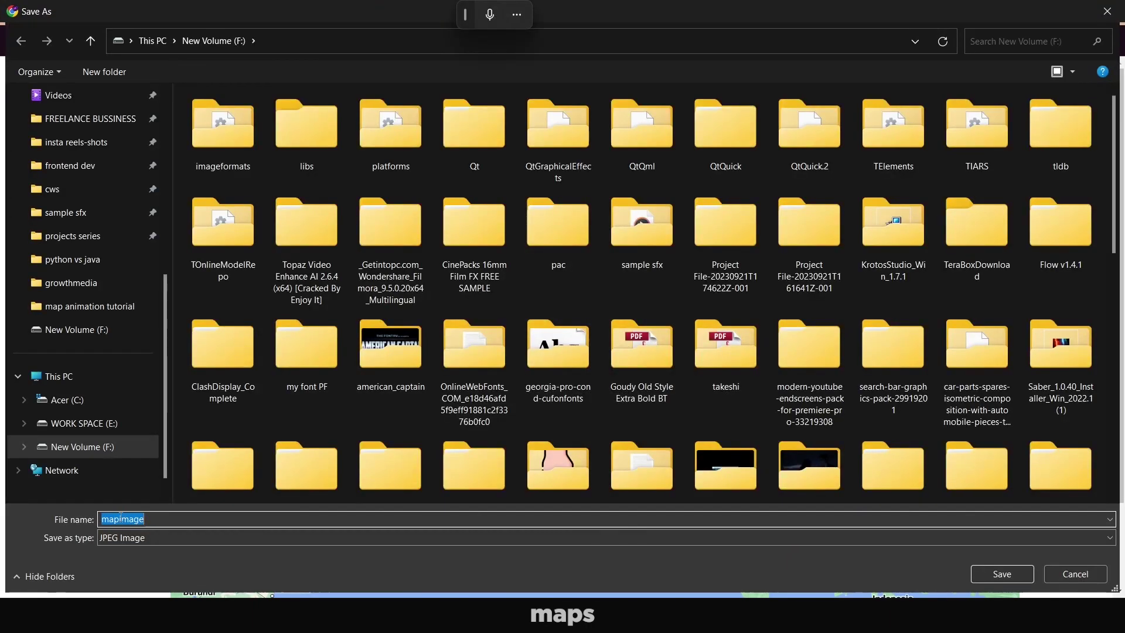
pyautogui.click(87, 306)
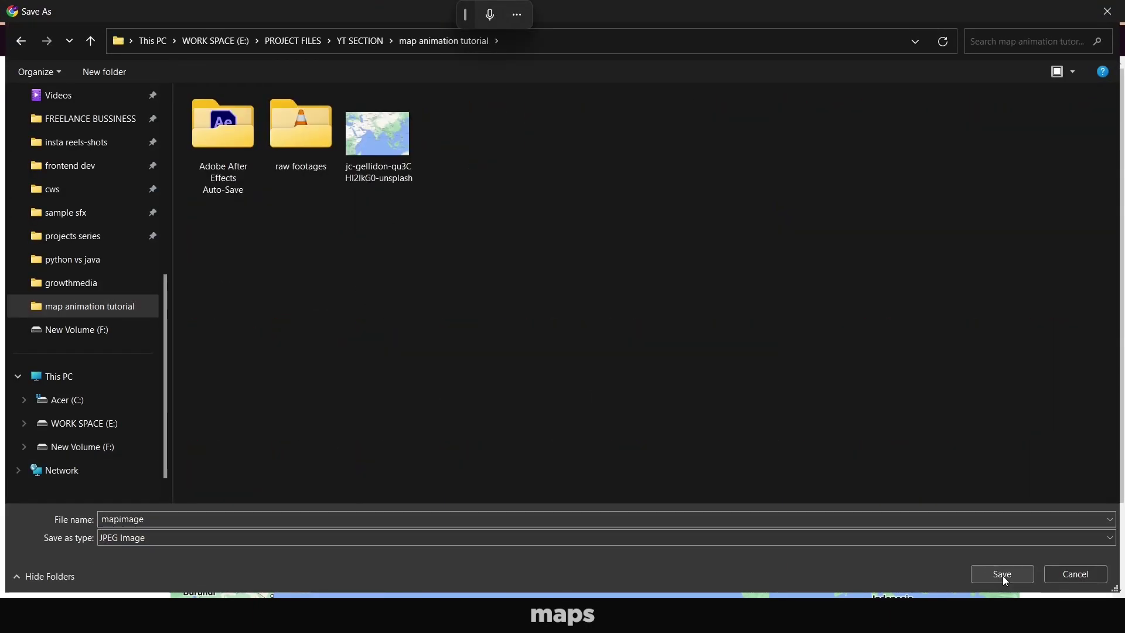
pyautogui.click(1003, 575)
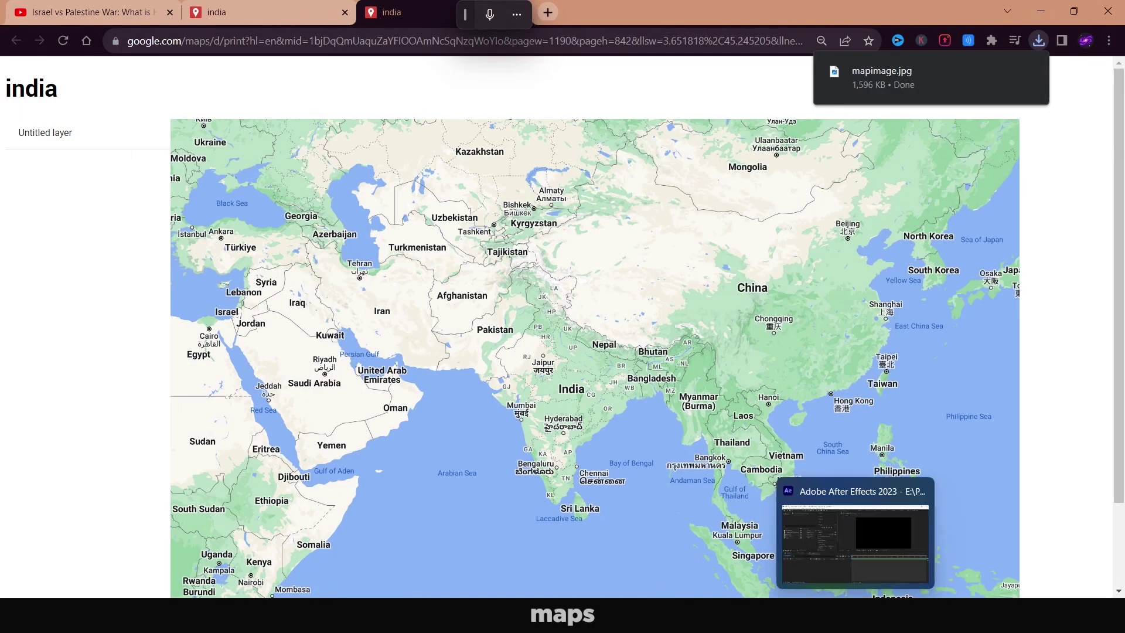
# - Switch to After Effects, import the jc-gellidon unsplash map image and add it as a layer in "render me! 02"
pyautogui.click(856, 544)
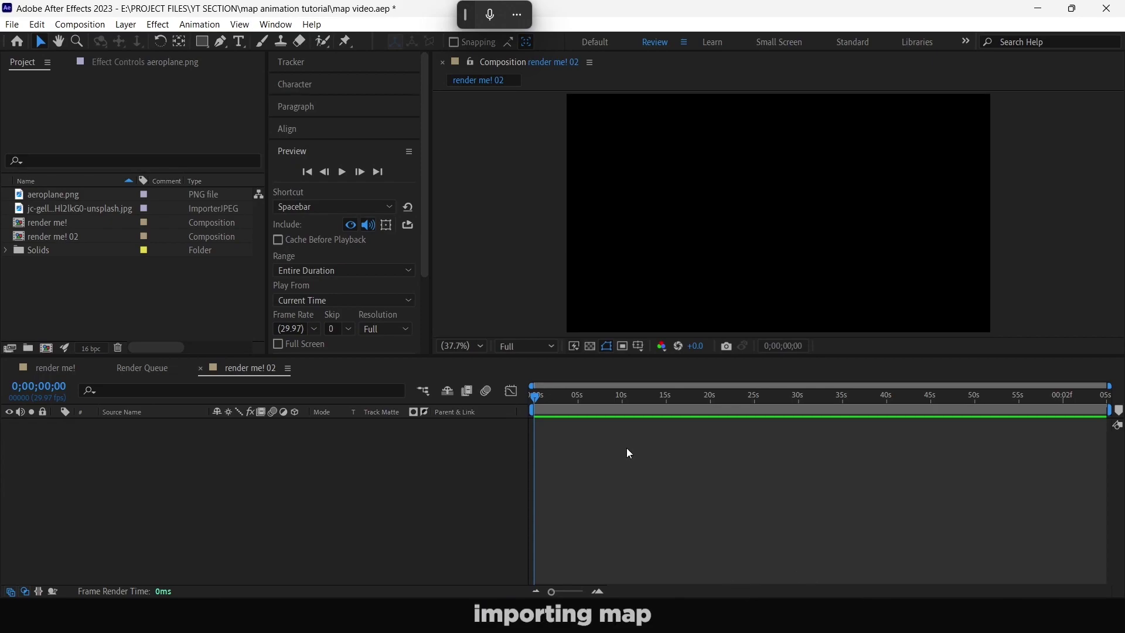
pyautogui.hotkey('alt', 'Tab')
pyautogui.moveTo(781, 317); pyautogui.dragTo(174, 308)
pyautogui.moveTo(76, 223); pyautogui.dragTo(665, 455)
pyautogui.moveTo(725, 425); pyautogui.dragTo(593, 442)
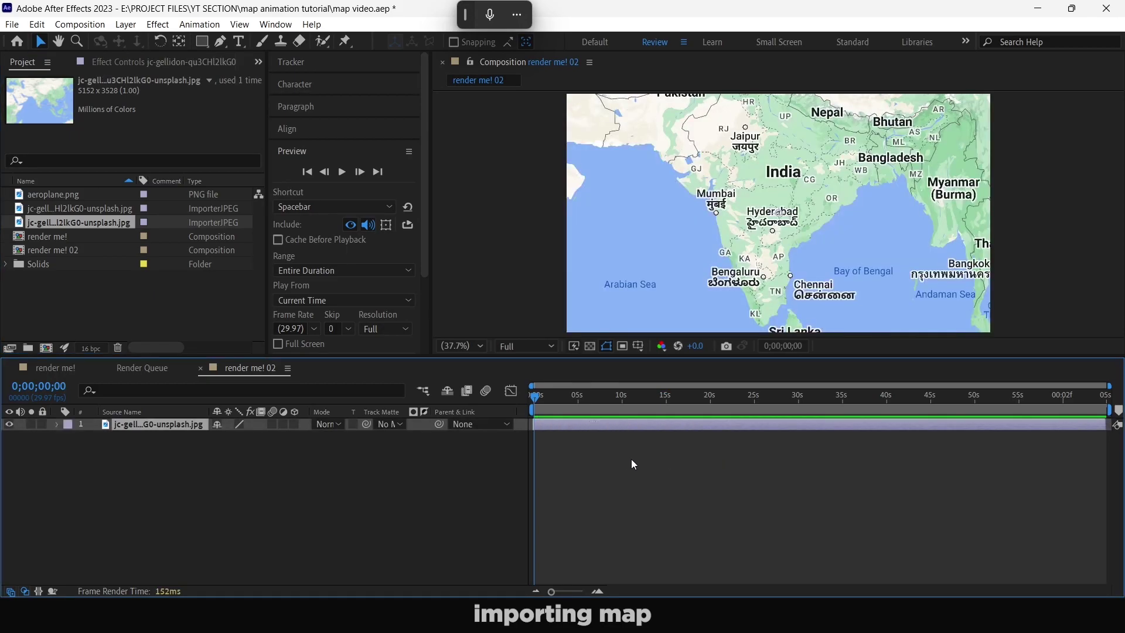
# - Move the map layer down to position 960, 606 and set its scale to 50%
pyautogui.scroll(3, 761, 230)
pyautogui.scroll(-1, 761, 229)
pyautogui.scroll(-2, 605, 300)
pyautogui.press('s')
pyautogui.moveTo(266, 437); pyautogui.dragTo(240, 447)
pyautogui.hotkey('shift', 'p')
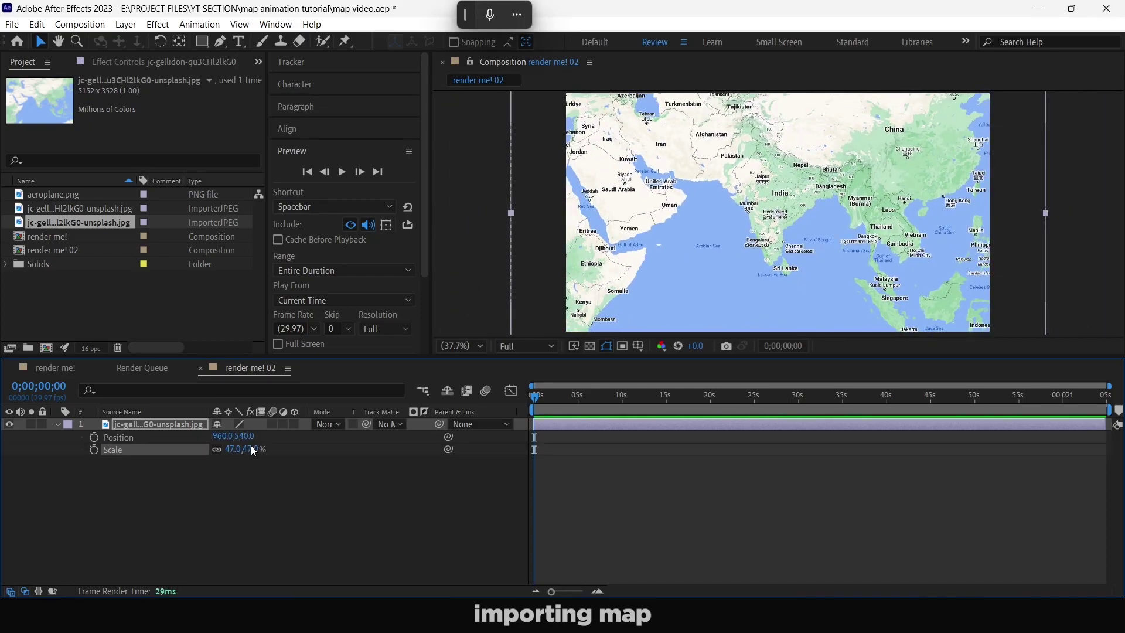
pyautogui.moveTo(873, 194); pyautogui.dragTo(873, 209)
pyautogui.click(232, 449)
pyautogui.write('50')
pyautogui.press('Return')
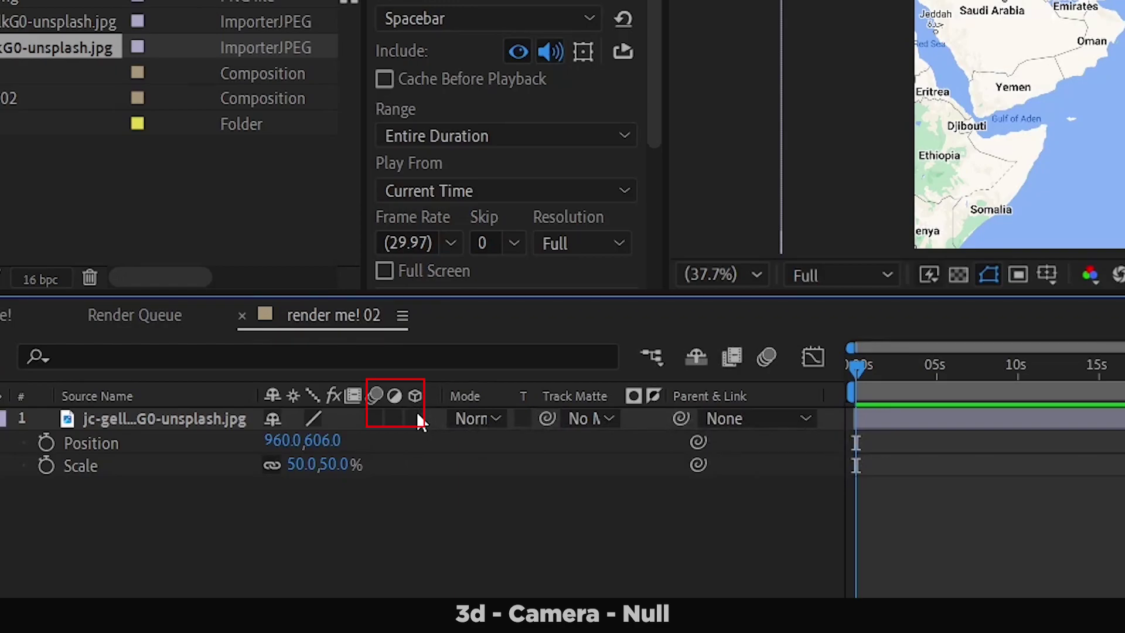
# - Make the map layer 3D and add a two-node camera with the 50mm preset
pyautogui.click(416, 419)
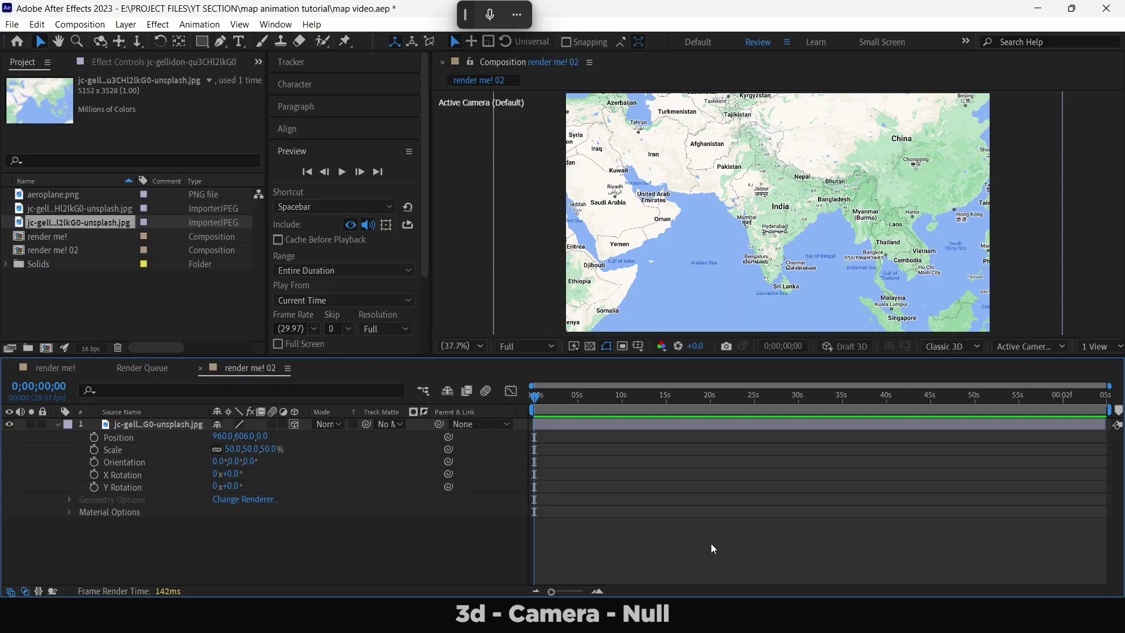
pyautogui.rightClick(711, 543)
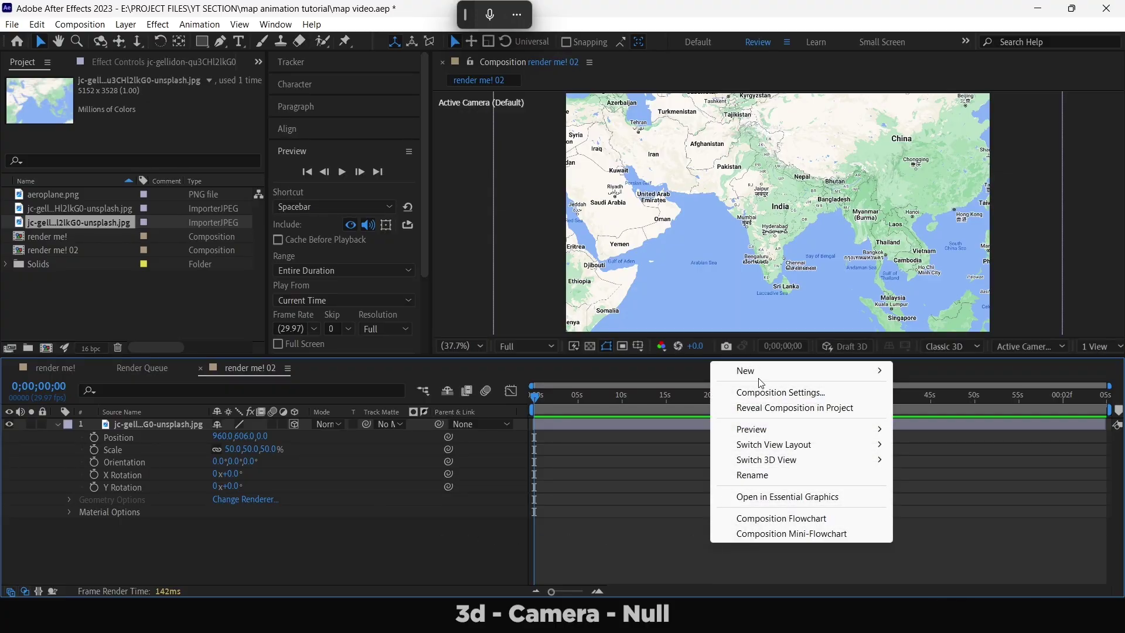
pyautogui.moveTo(751, 375)
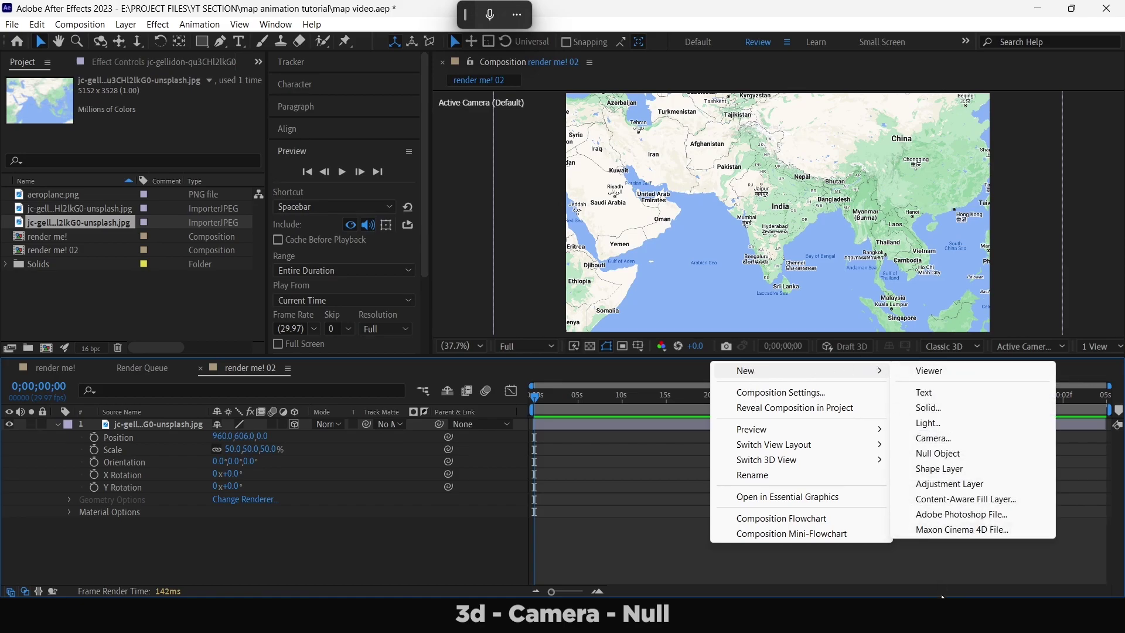
pyautogui.click(950, 439)
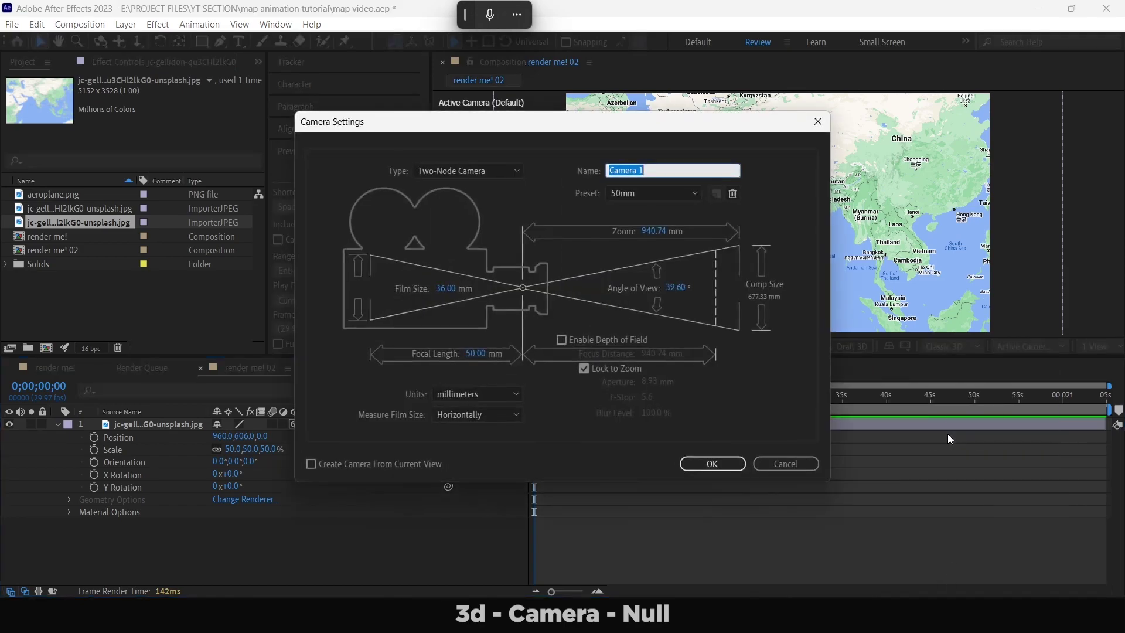
pyautogui.click(716, 463)
# - Add a 3D null object named "cam crtl" to the composition
pyautogui.rightClick(737, 549)
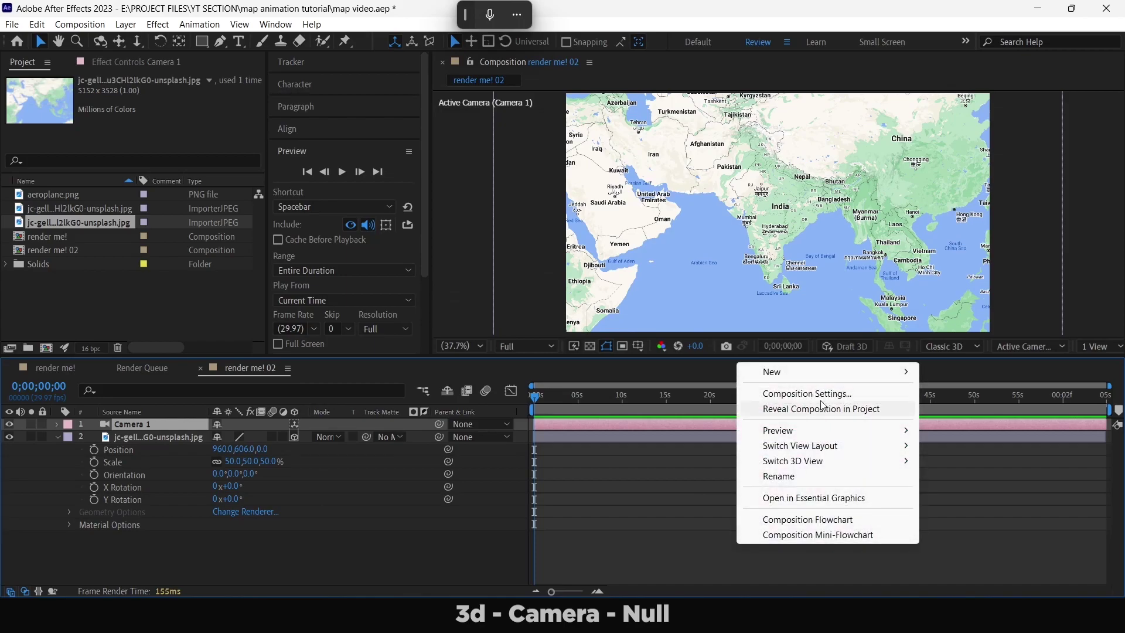
pyautogui.moveTo(850, 372)
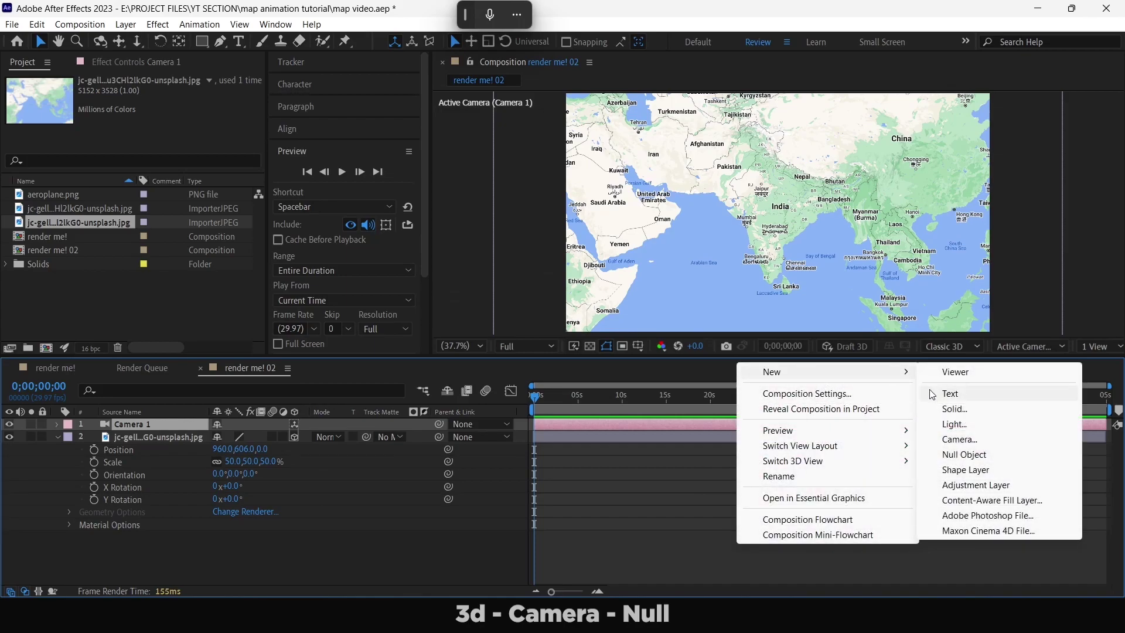
pyautogui.click(963, 454)
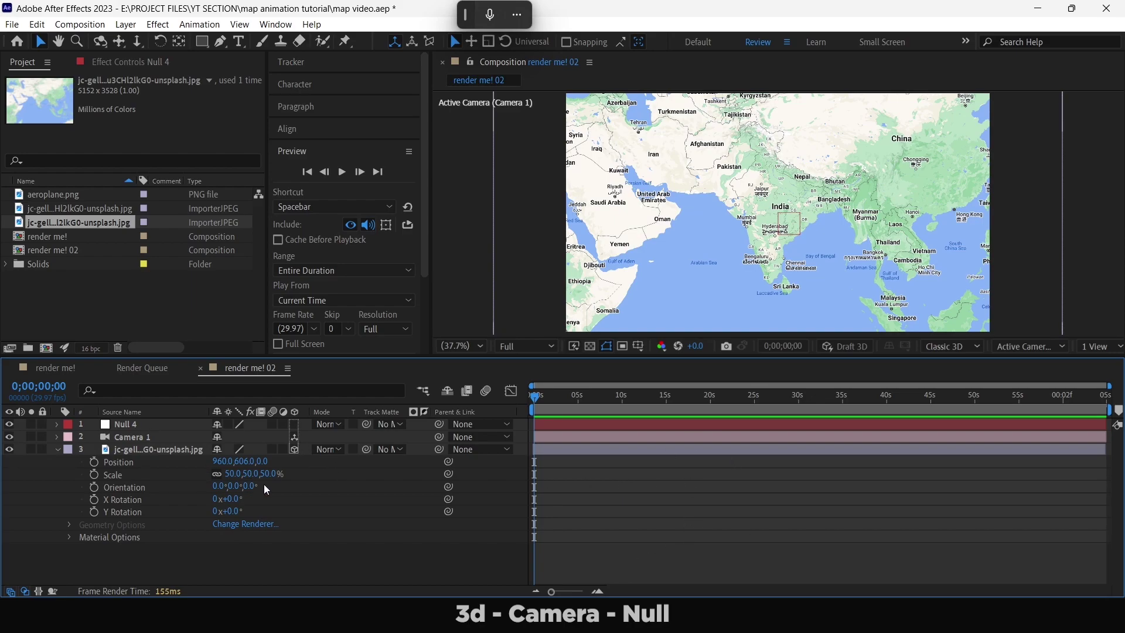
pyautogui.click(134, 424)
pyautogui.press('Return')
pyautogui.write('cam crtl')
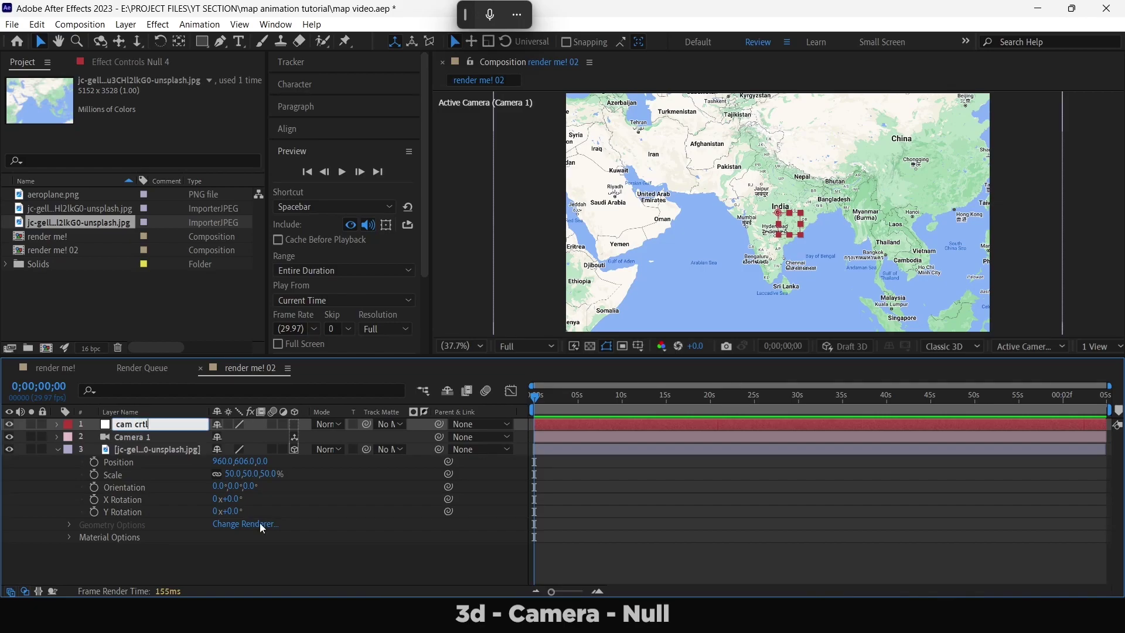
pyautogui.press('Return')
pyautogui.click(294, 424)
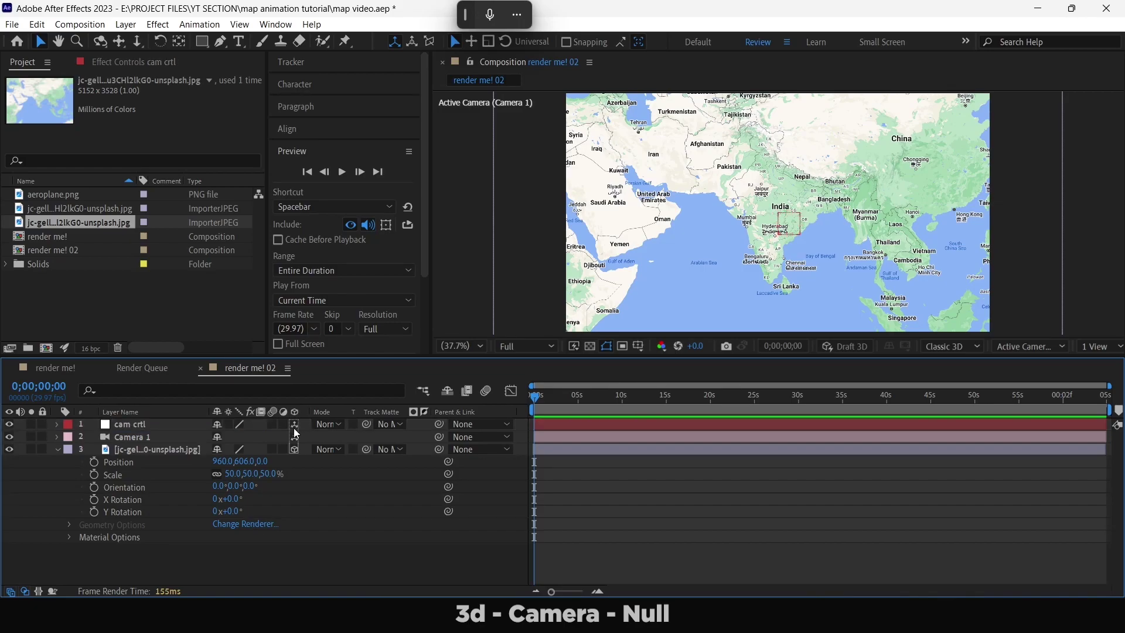
# - Parent Camera 1 to the cam crtl null and set the null's position to 960, 540, 27
pyautogui.click(135, 436)
pyautogui.moveTo(433, 424); pyautogui.dragTo(133, 433)
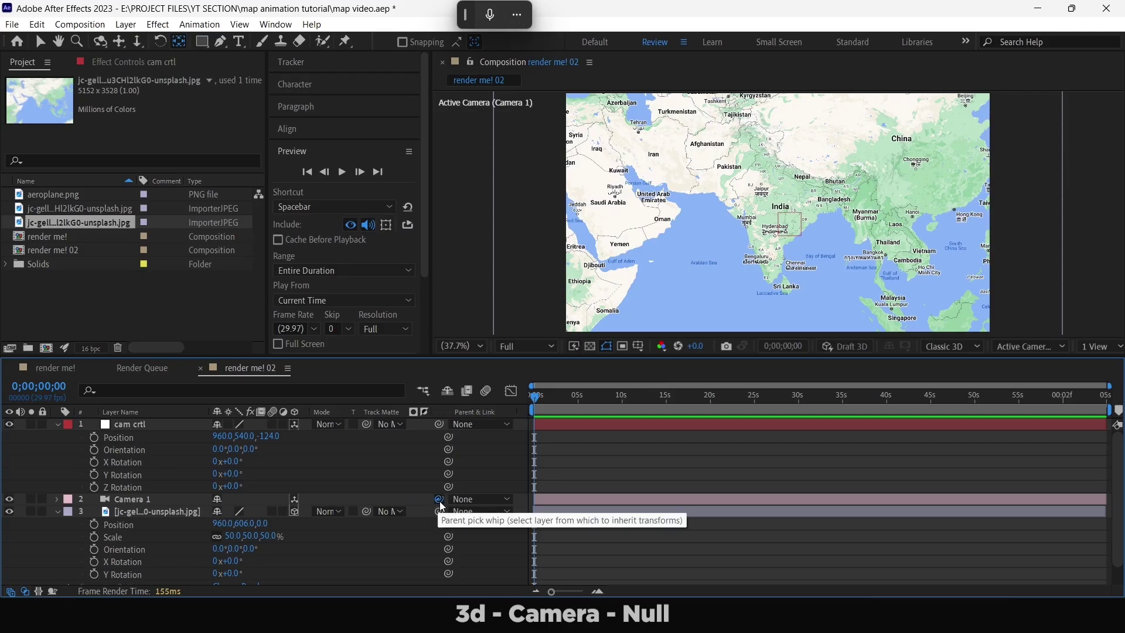
pyautogui.moveTo(439, 499); pyautogui.dragTo(129, 431)
pyautogui.click(128, 426)
pyautogui.moveTo(271, 436); pyautogui.dragTo(606, 284)
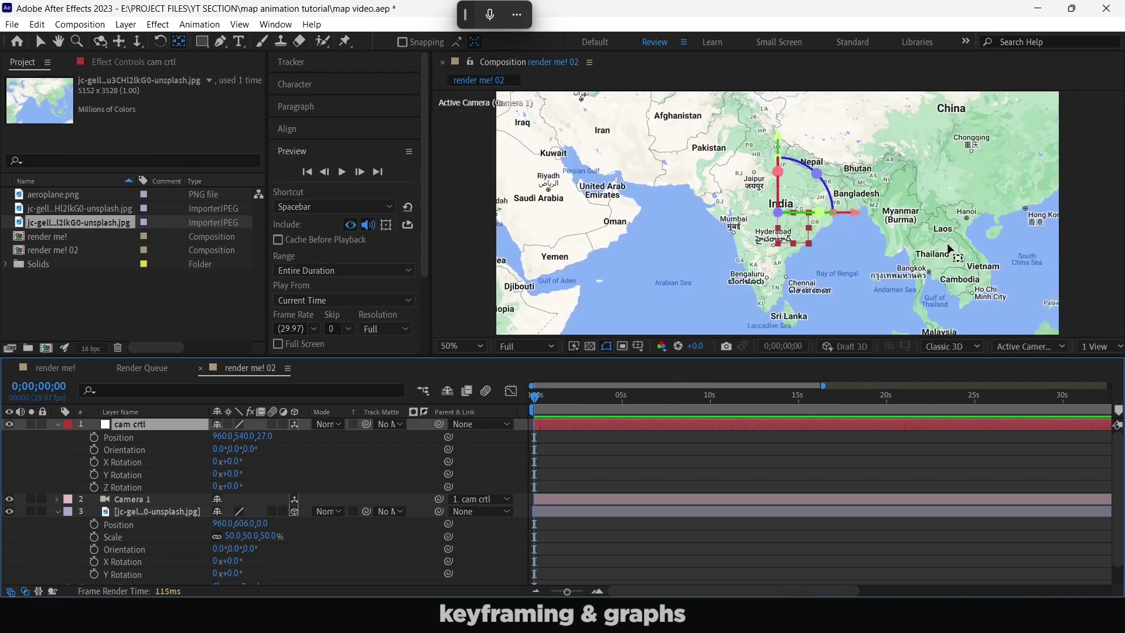
# - Reveal the null's rotation properties and add starting keyframes for its X, Y and Z Rotation at 0;00;00;00
pyautogui.scroll(-2, 949, 249)
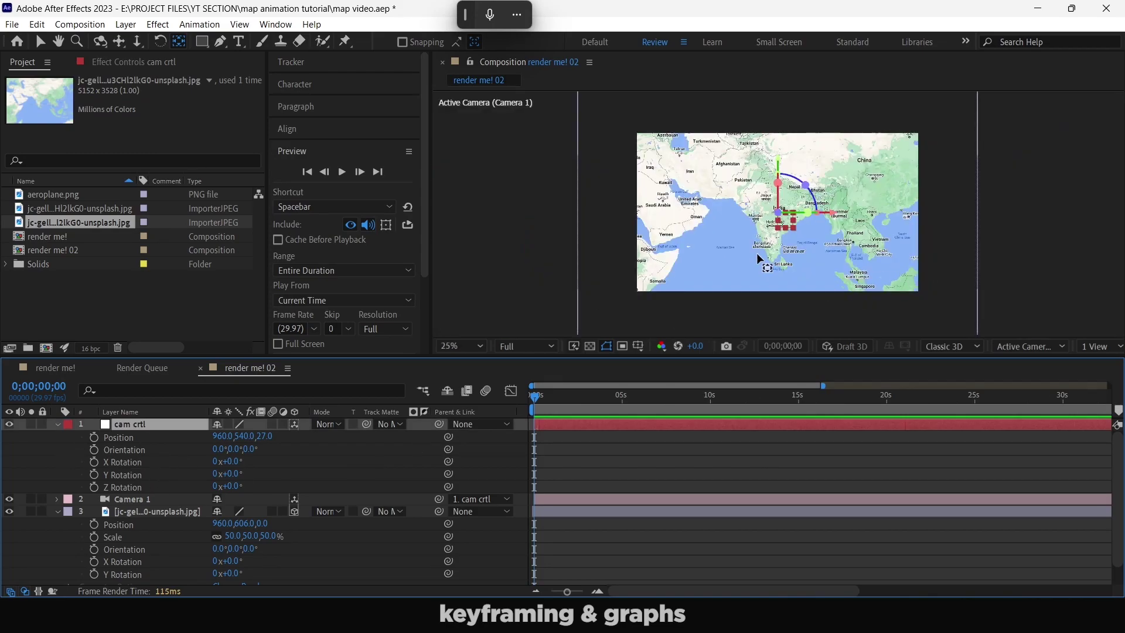
pyautogui.scroll(2, 757, 252)
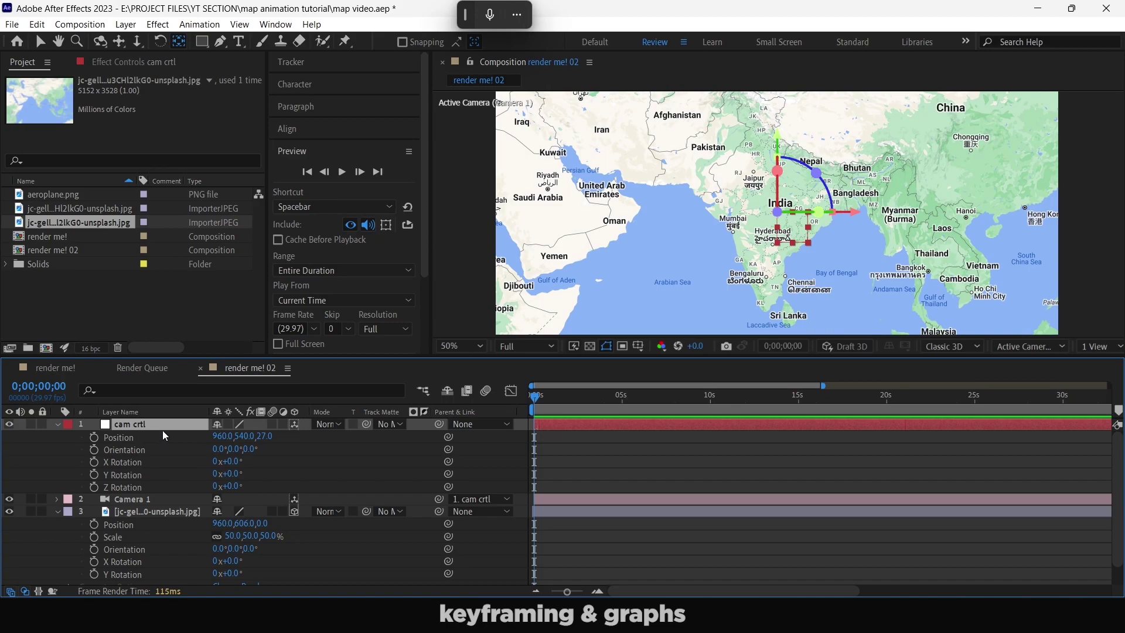
pyautogui.press('r')
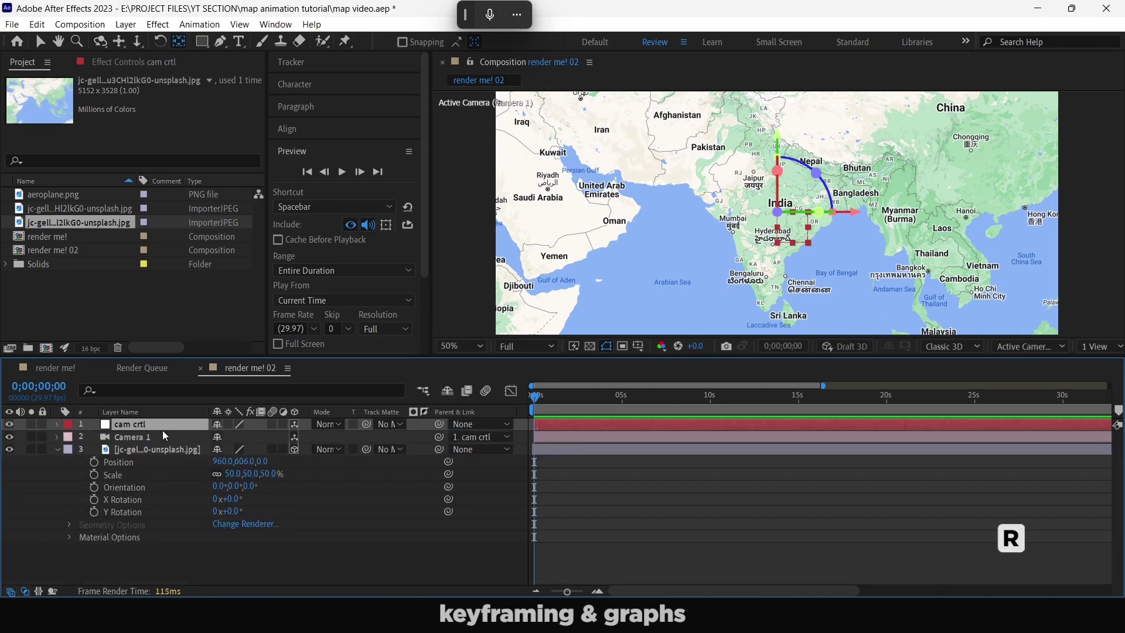
pyautogui.press('r')
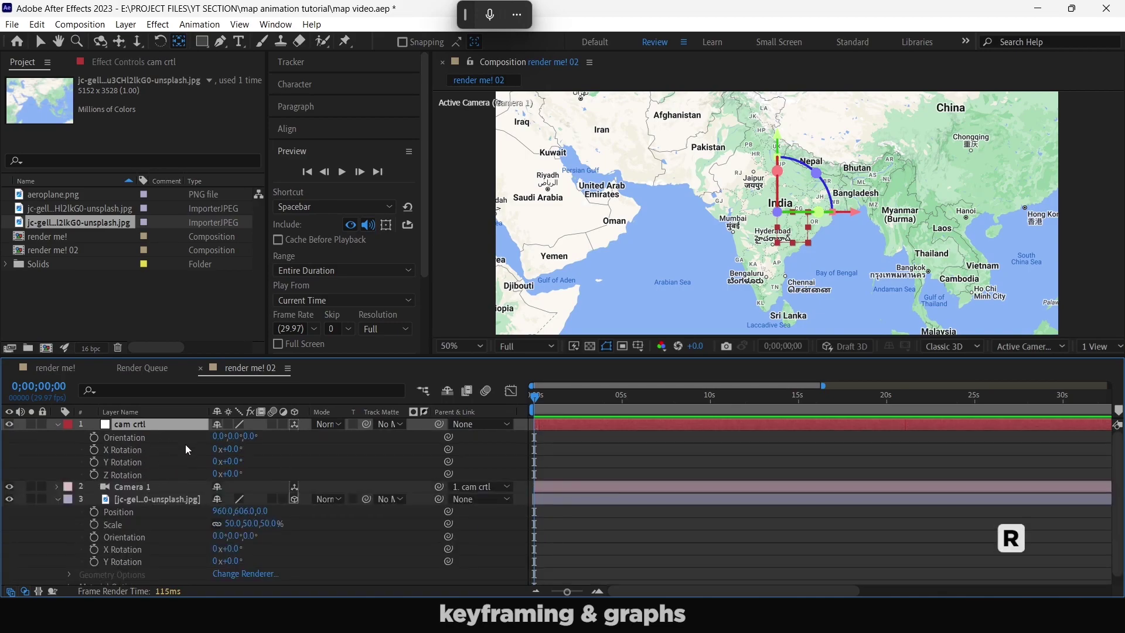
pyautogui.click(94, 449)
pyautogui.click(94, 462)
pyautogui.click(94, 475)
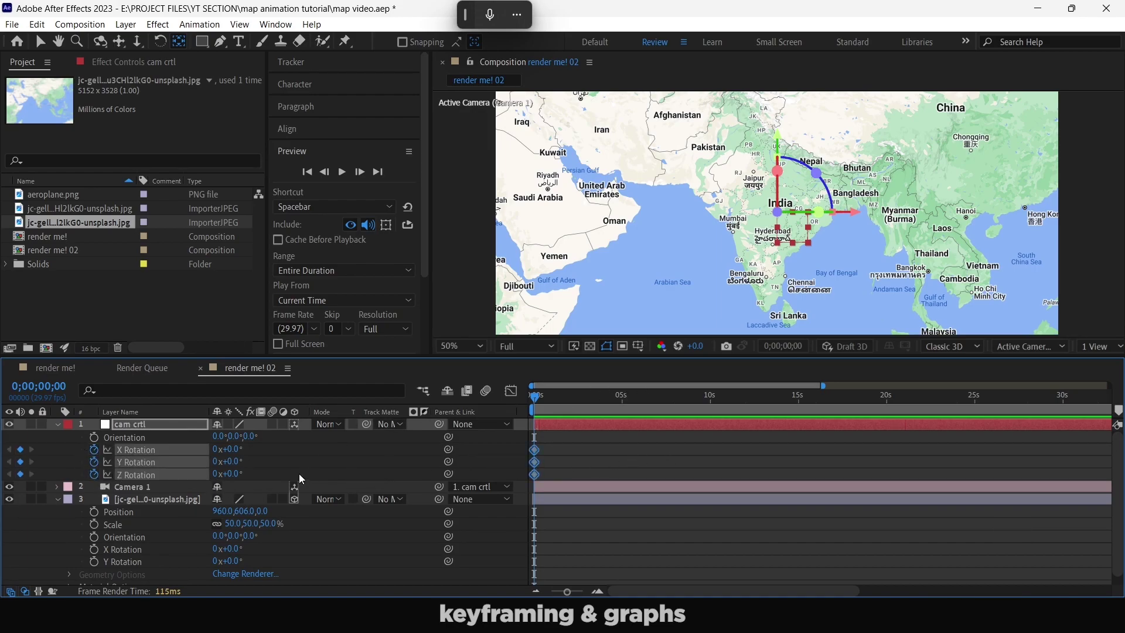
pyautogui.moveTo(231, 462)
pyautogui.mouseDown()
pyautogui.moveTo(256, 461)
pyautogui.moveTo(225, 449)
pyautogui.mouseUp()
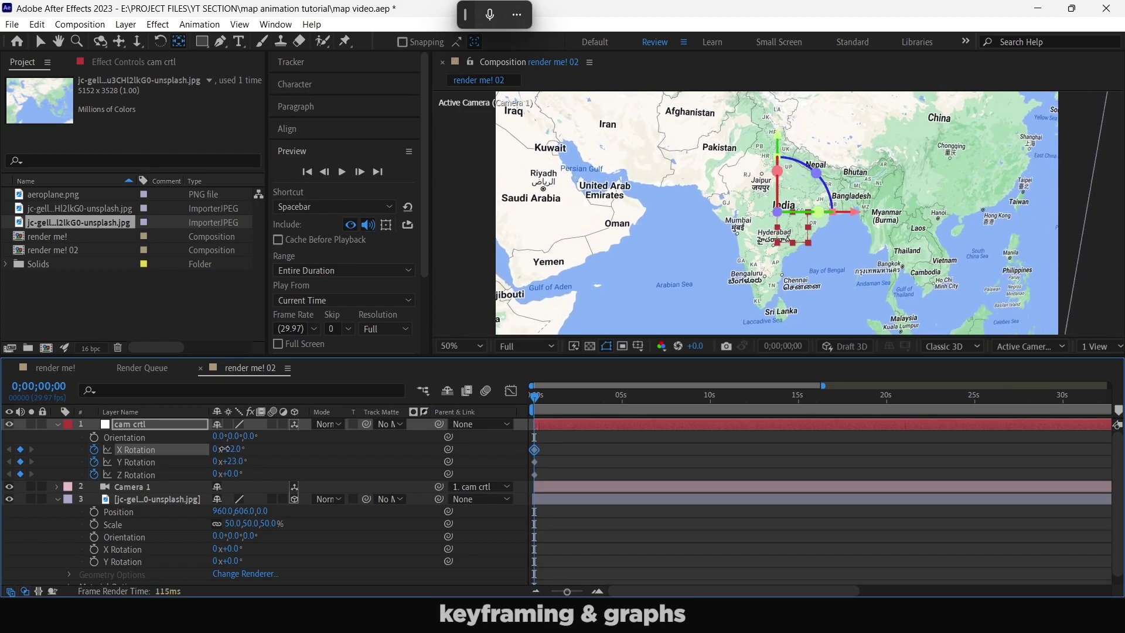
pyautogui.hotkey('ctrl', 'z')
pyautogui.hotkey('ctrl', 'z')
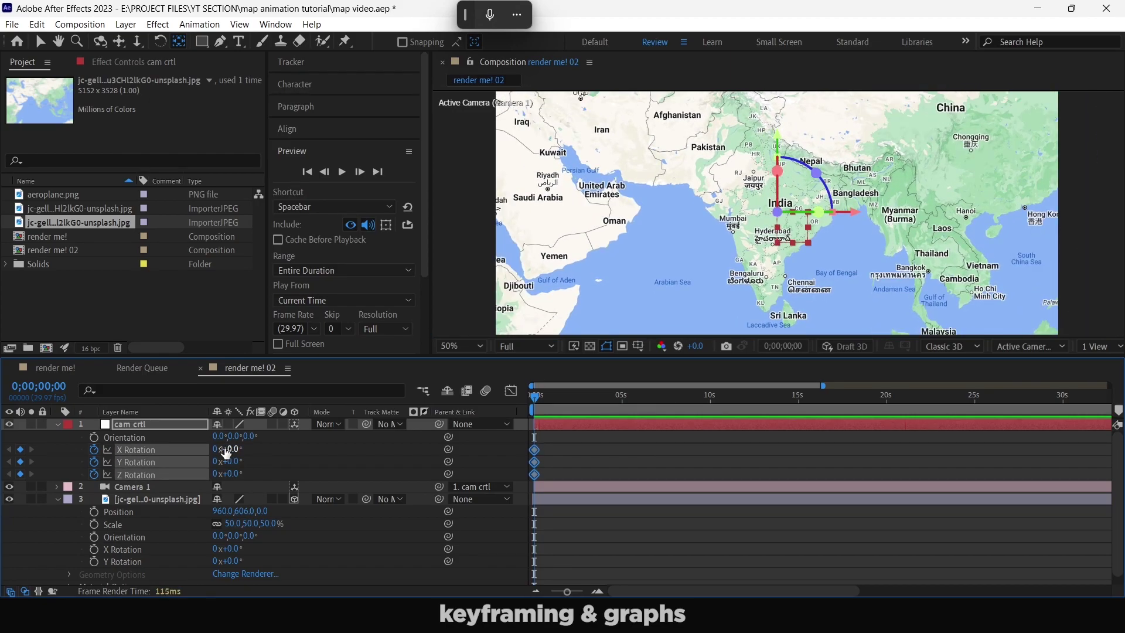
# - At 0;00;01;20, keyframe the null's X Rotation at 29° and its Y Rotation at 18°
pyautogui.hotkey('shift', '/')
pyautogui.press('space')
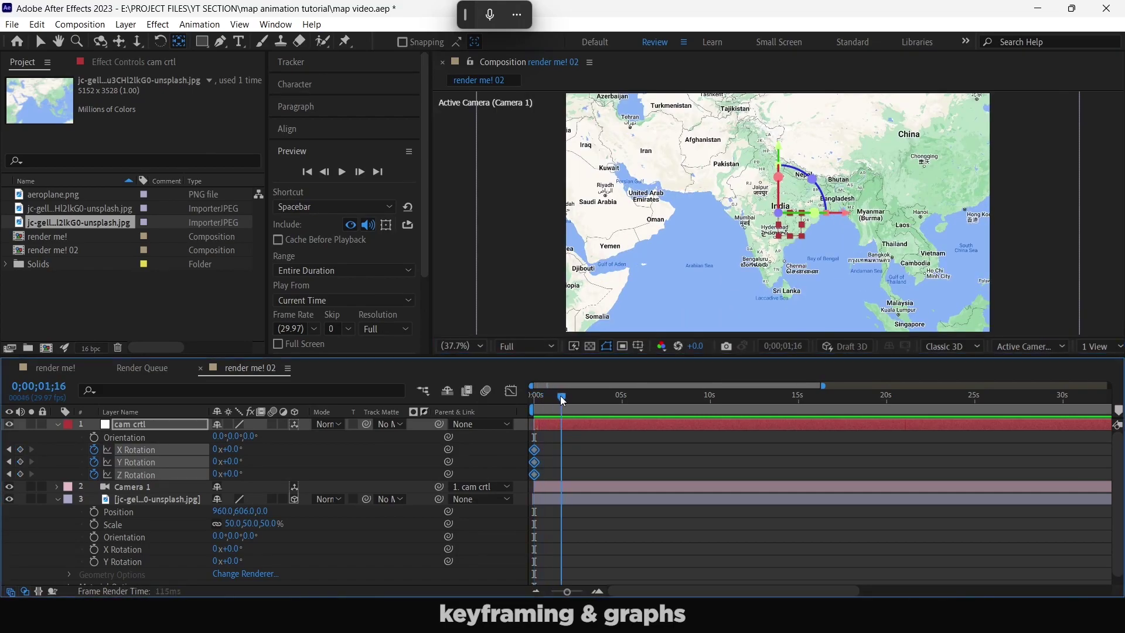
pyautogui.moveTo(233, 449); pyautogui.dragTo(243, 474)
pyautogui.hotkey('ctrl', 'z')
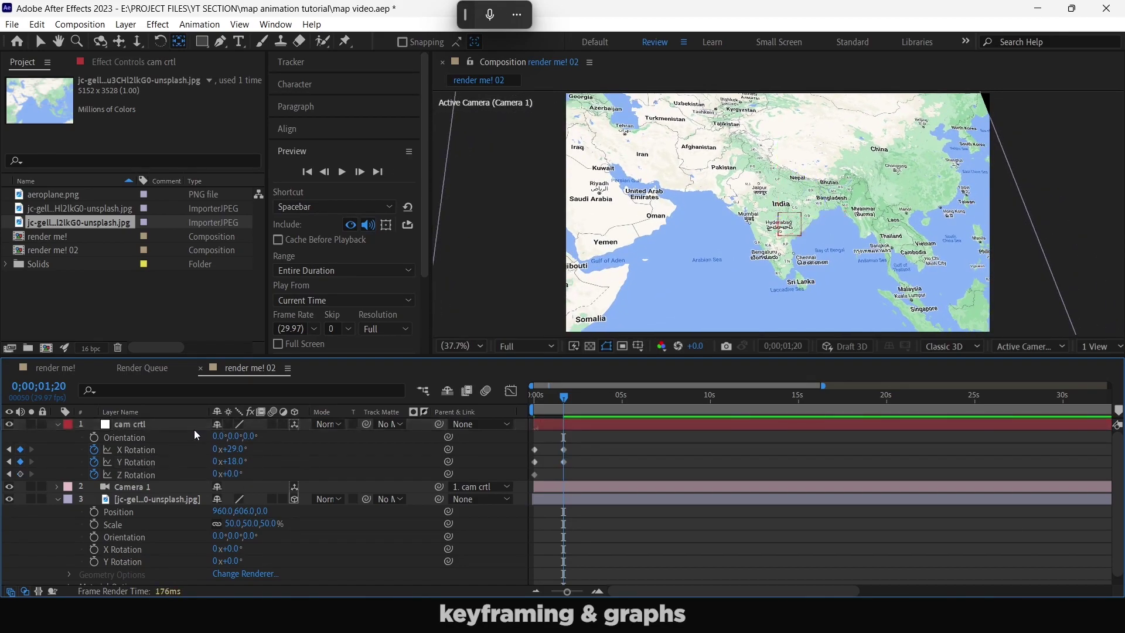
# - Reveal the null's scale, rotation and position properties together and set its scale to 76%
pyautogui.click(191, 428)
pyautogui.press('s')
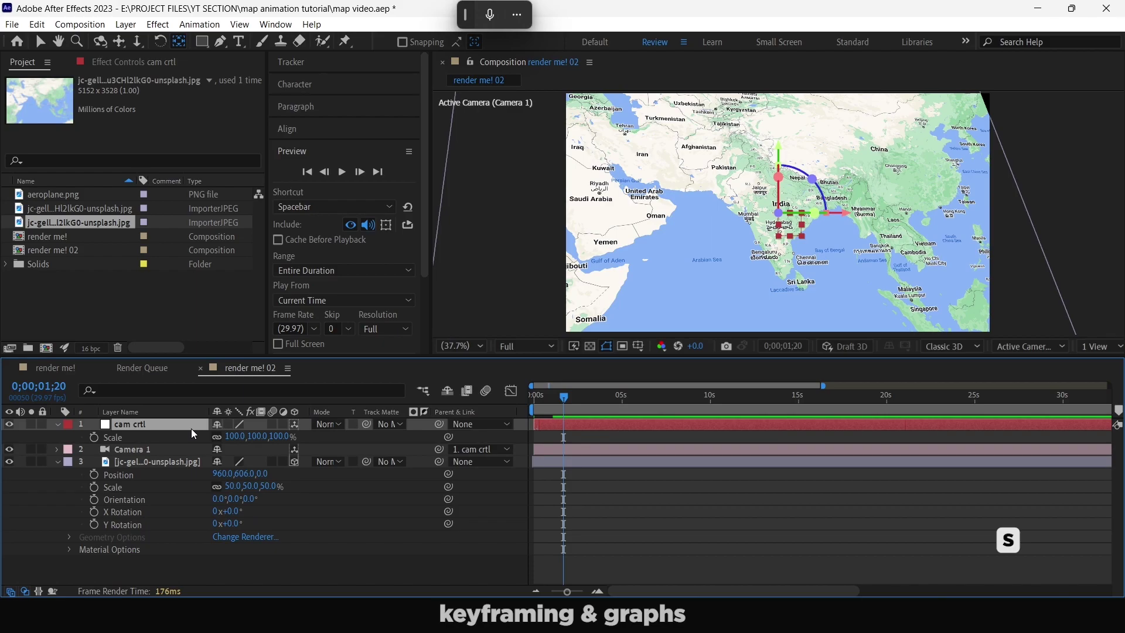
pyautogui.hotkey('shift', 'r')
pyautogui.hotkey('shift', 'p')
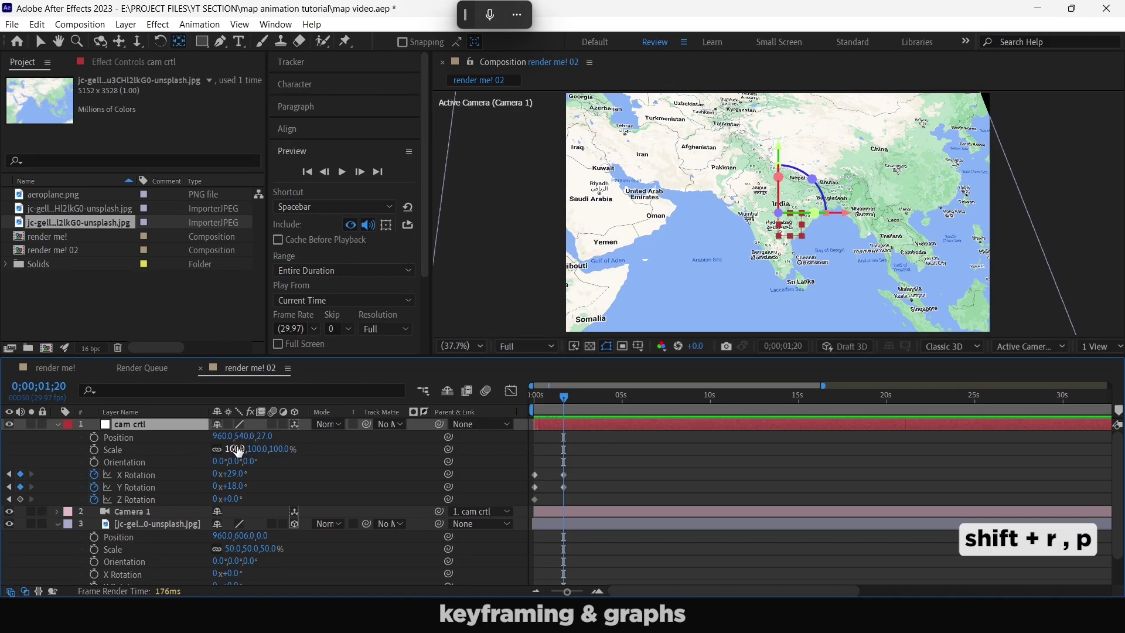
pyautogui.moveTo(237, 449); pyautogui.dragTo(229, 451)
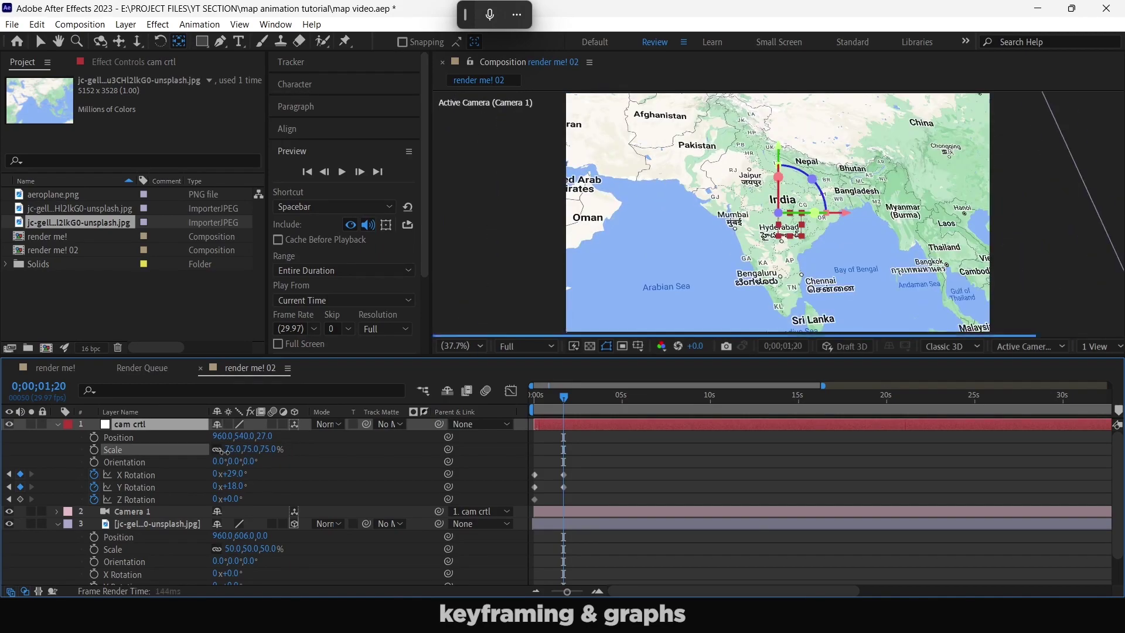
# - Preview the rotation from the start and delete the null's Z Rotation keyframe
pyautogui.moveTo(563, 396); pyautogui.dragTo(514, 409)
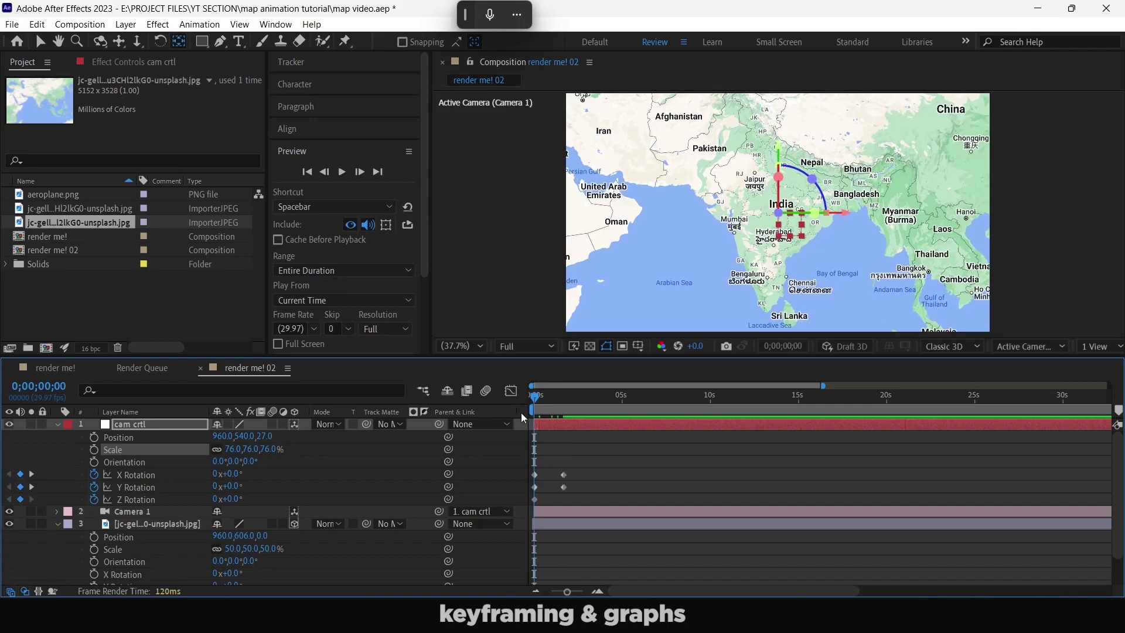
pyautogui.press('space')
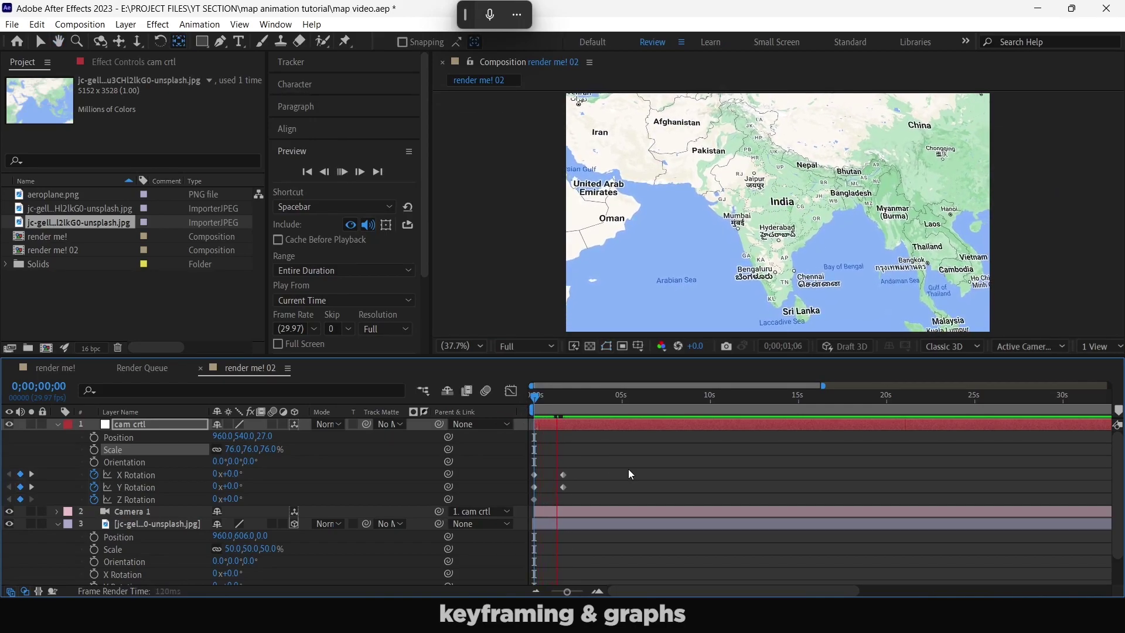
pyautogui.press('space')
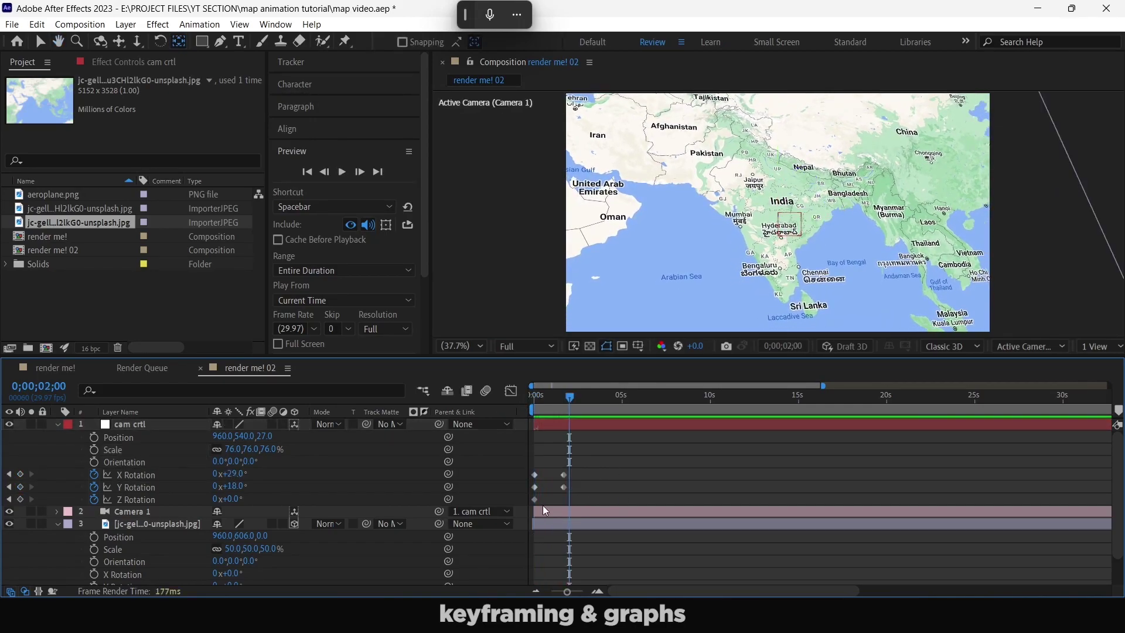
pyautogui.click(534, 500)
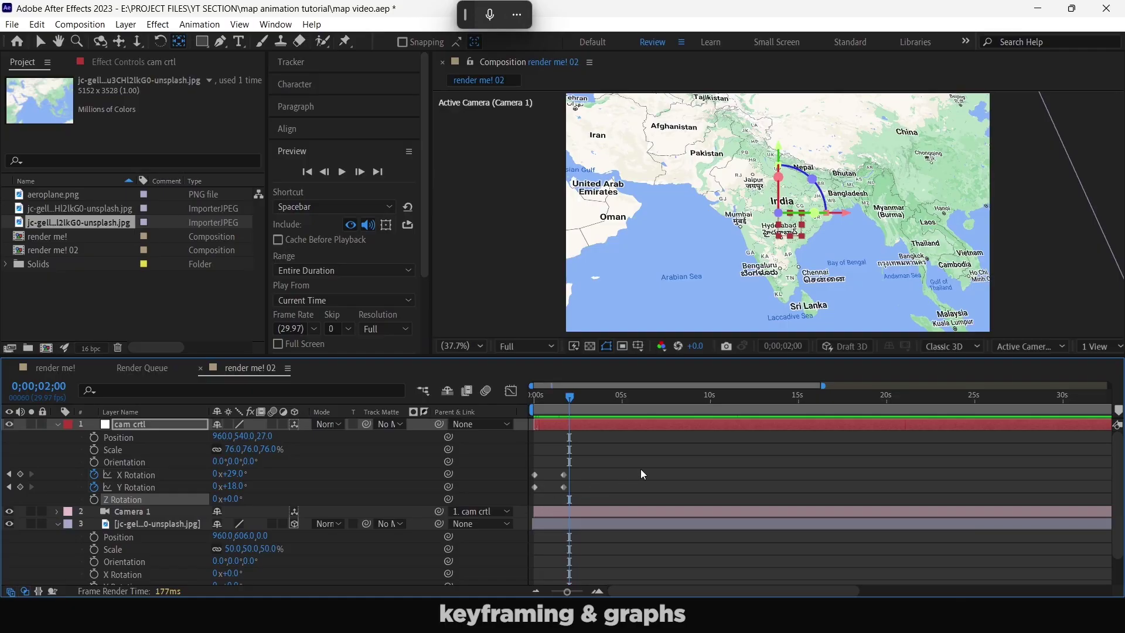
pyautogui.moveTo(584, 404); pyautogui.dragTo(529, 409)
pyautogui.press('space')
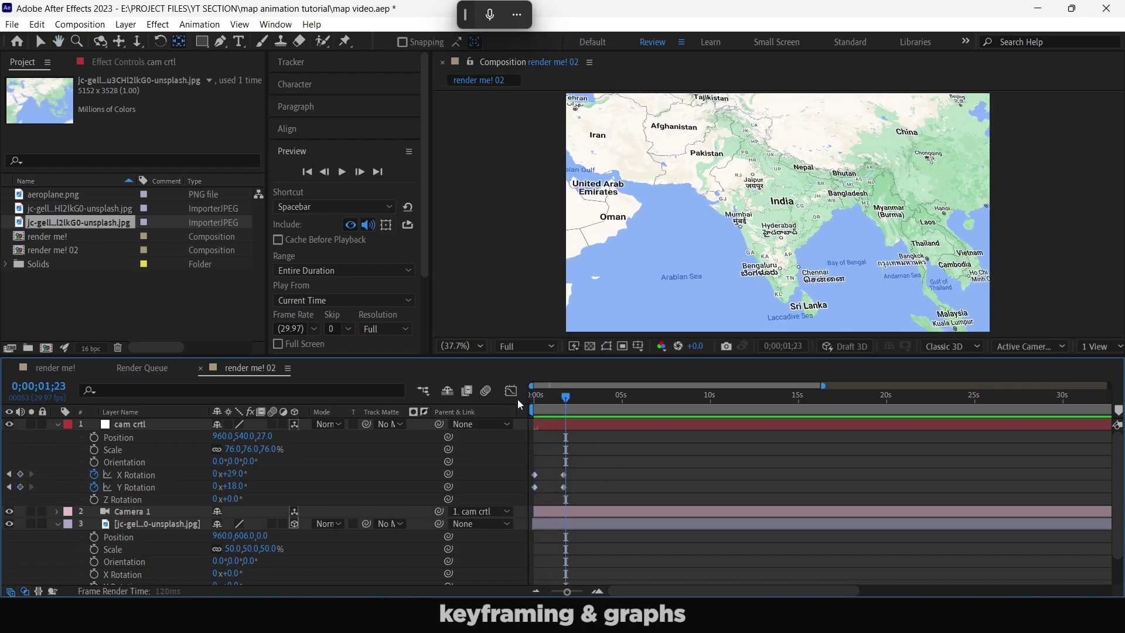
pyautogui.press('space')
# - Keyframe the null's scale at 112% on the first frame and 65% at 0;00;02;01
pyautogui.click(91, 449)
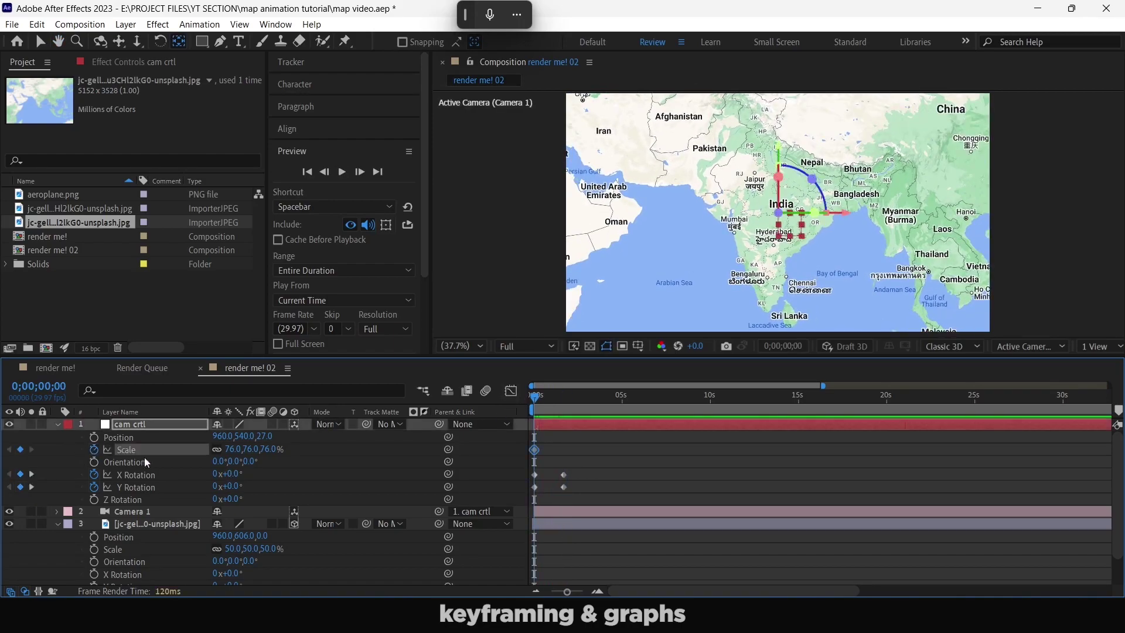
pyautogui.moveTo(230, 447); pyautogui.dragTo(241, 429)
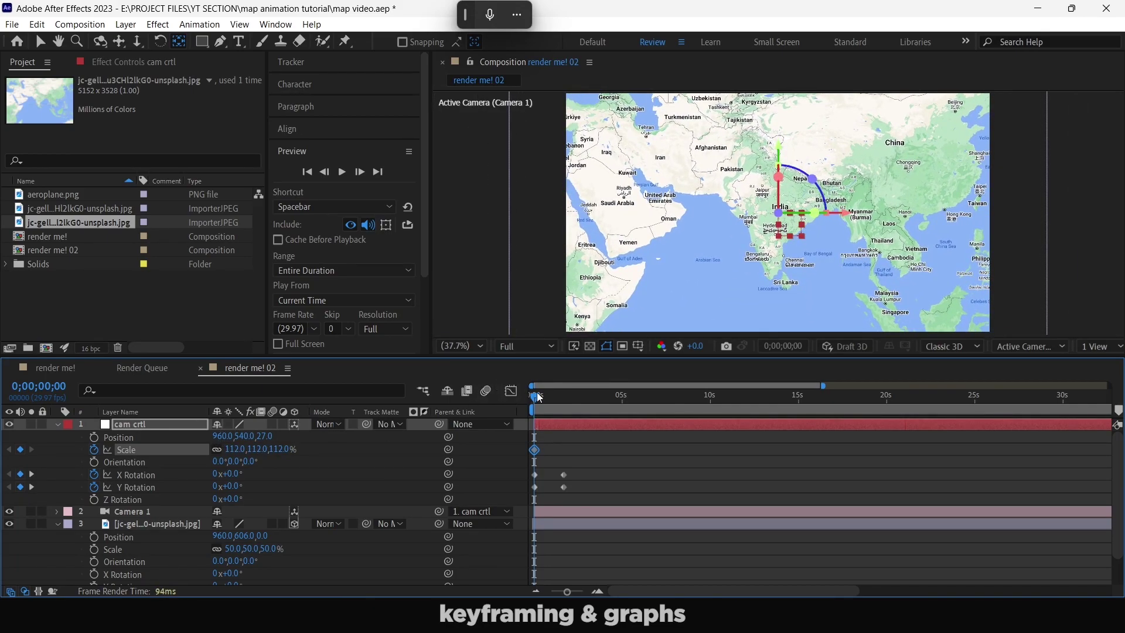
pyautogui.moveTo(536, 394); pyautogui.dragTo(571, 396)
pyautogui.moveTo(243, 448); pyautogui.dragTo(222, 469)
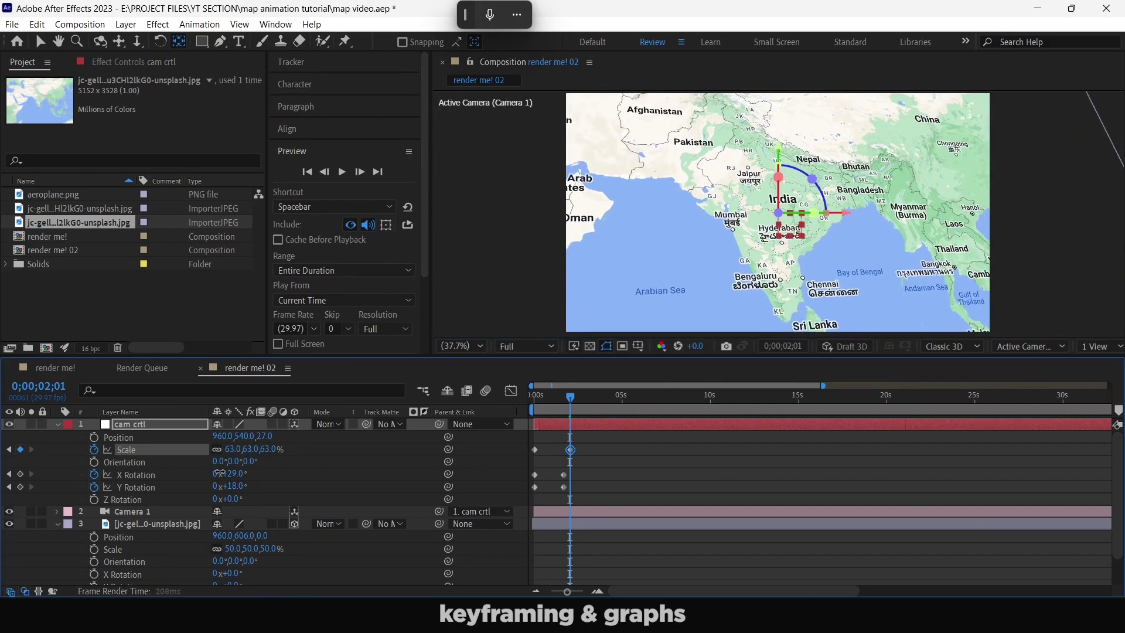
# - Align the second X and Y Rotation keyframes with the scale keyframe at 0;00;02;01
pyautogui.moveTo(595, 456); pyautogui.dragTo(560, 491)
pyautogui.moveTo(563, 480); pyautogui.dragTo(572, 487)
pyautogui.hotkey('ctrl', 'z')
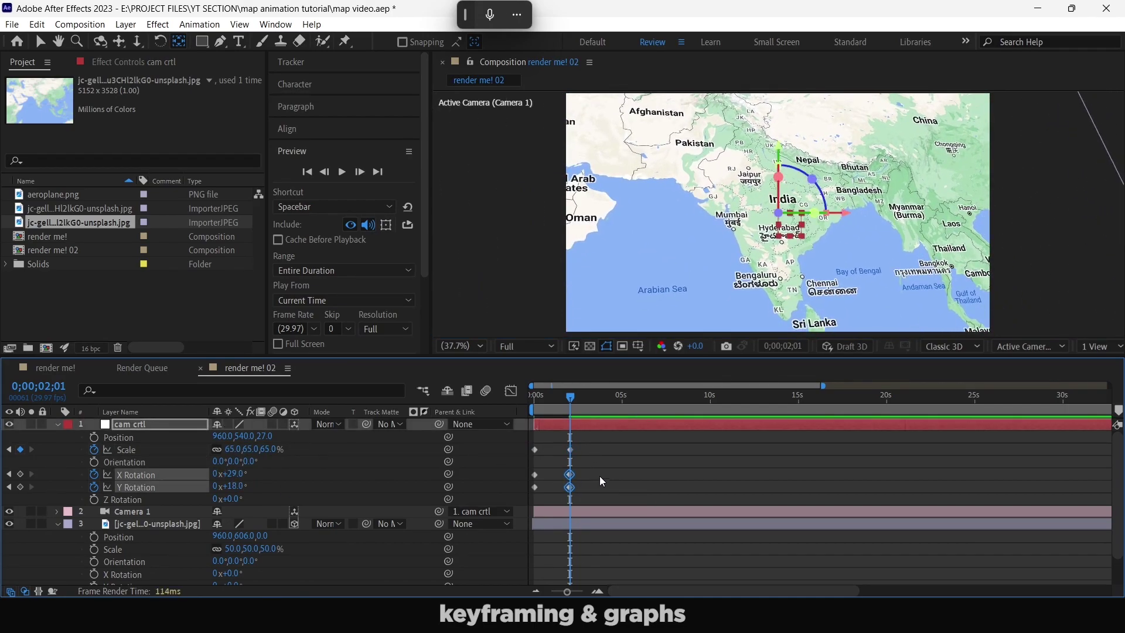
# - Apply Easy Ease to all of the null's Scale, X Rotation and Y Rotation keyframes and preview the animation from the start
pyautogui.click(614, 442)
pyautogui.click(568, 448)
pyautogui.moveTo(638, 431); pyautogui.dragTo(518, 494)
pyautogui.press('F9')
pyautogui.click(606, 463)
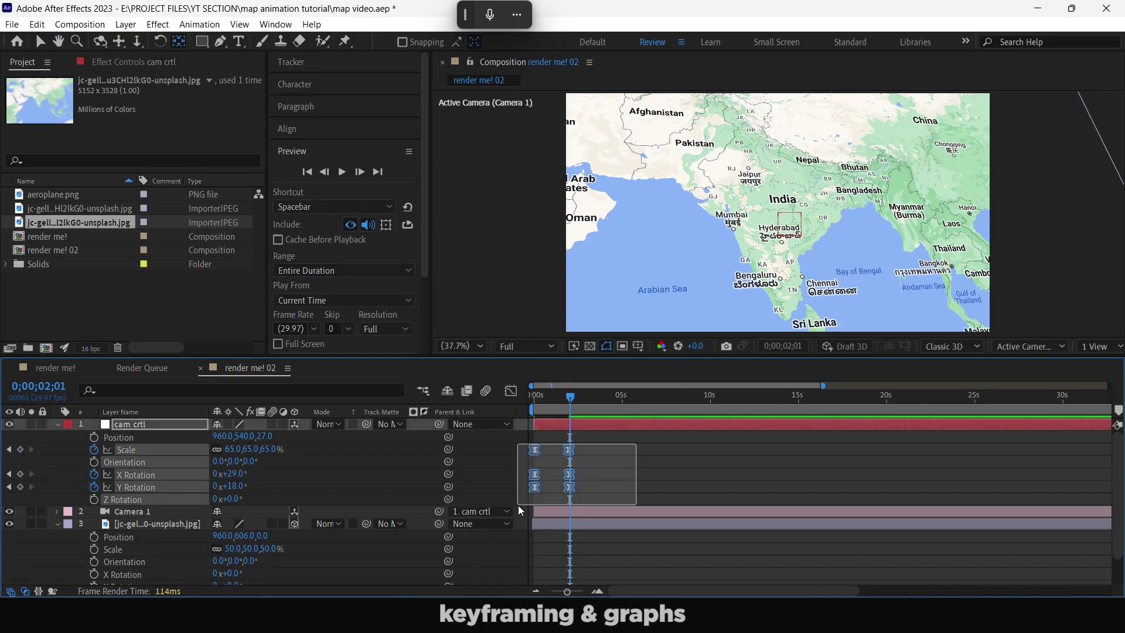
pyautogui.moveTo(603, 402); pyautogui.dragTo(534, 398)
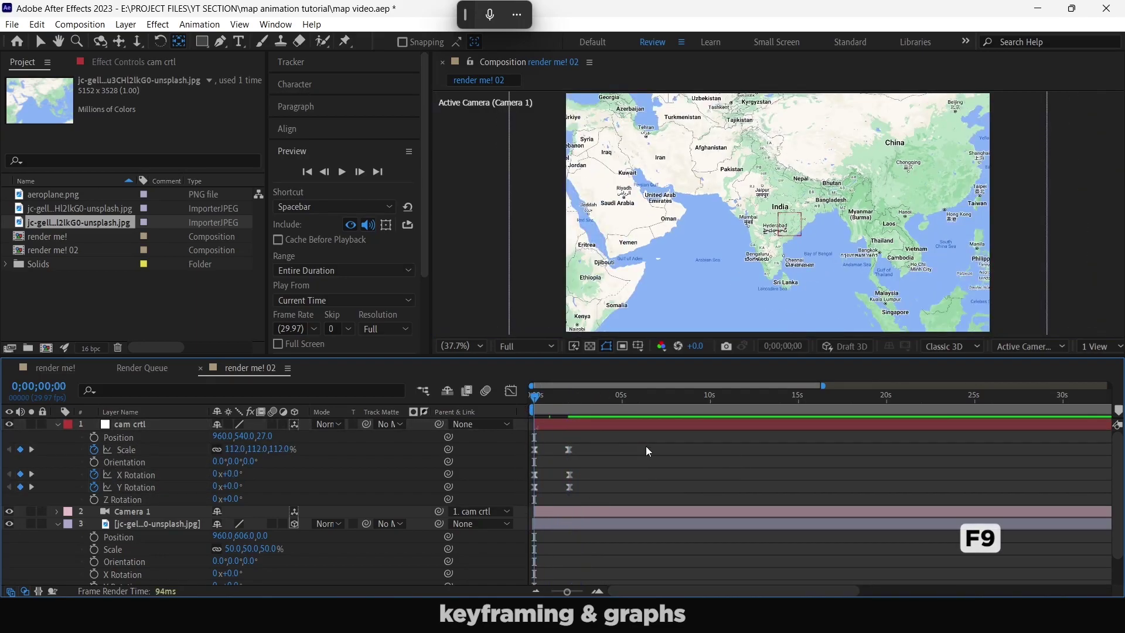
pyautogui.moveTo(560, 493); pyautogui.dragTo(522, 493)
pyautogui.moveTo(626, 442); pyautogui.dragTo(672, 457)
pyautogui.press('space')
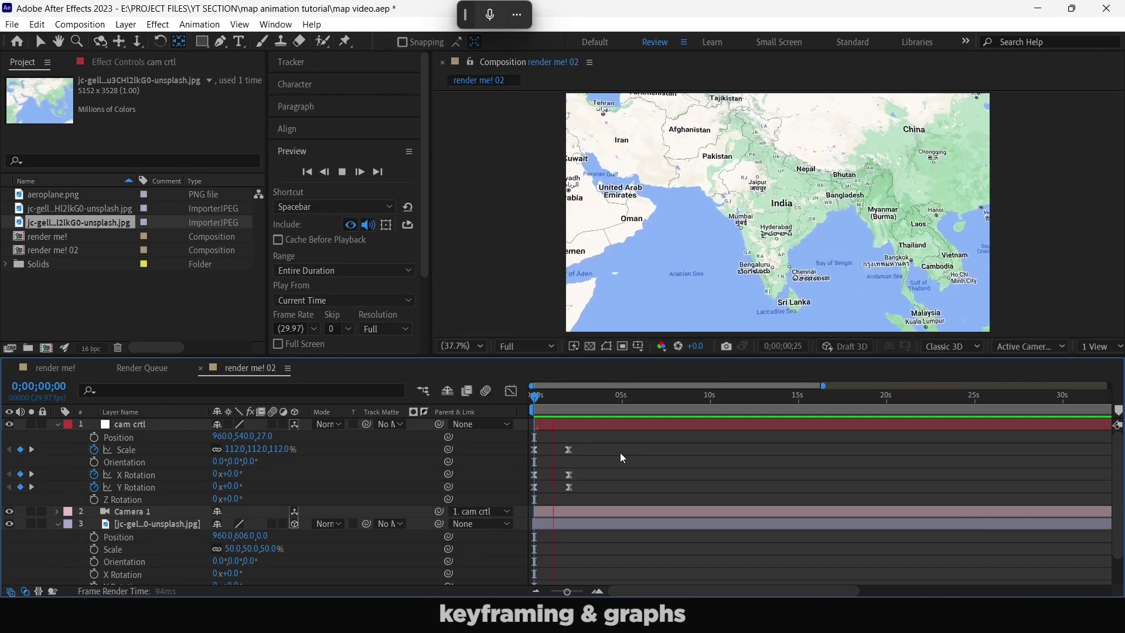
pyautogui.press('space')
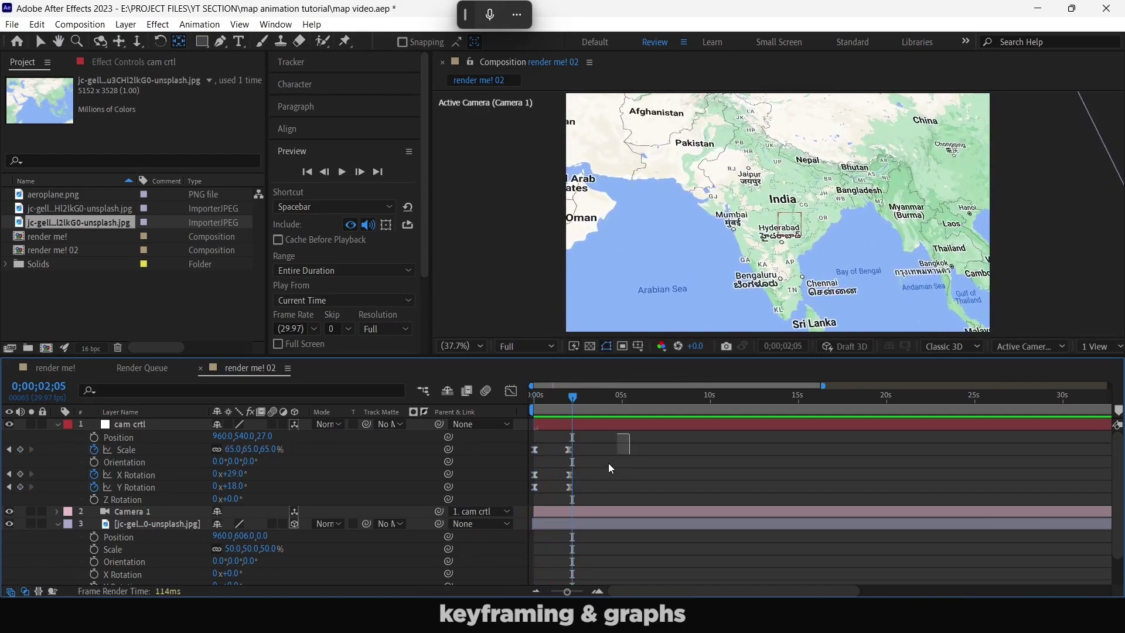
# - Move the null's three ending keyframes to about 4.5 seconds and preview the slower camera move
pyautogui.moveTo(586, 405); pyautogui.dragTo(534, 405)
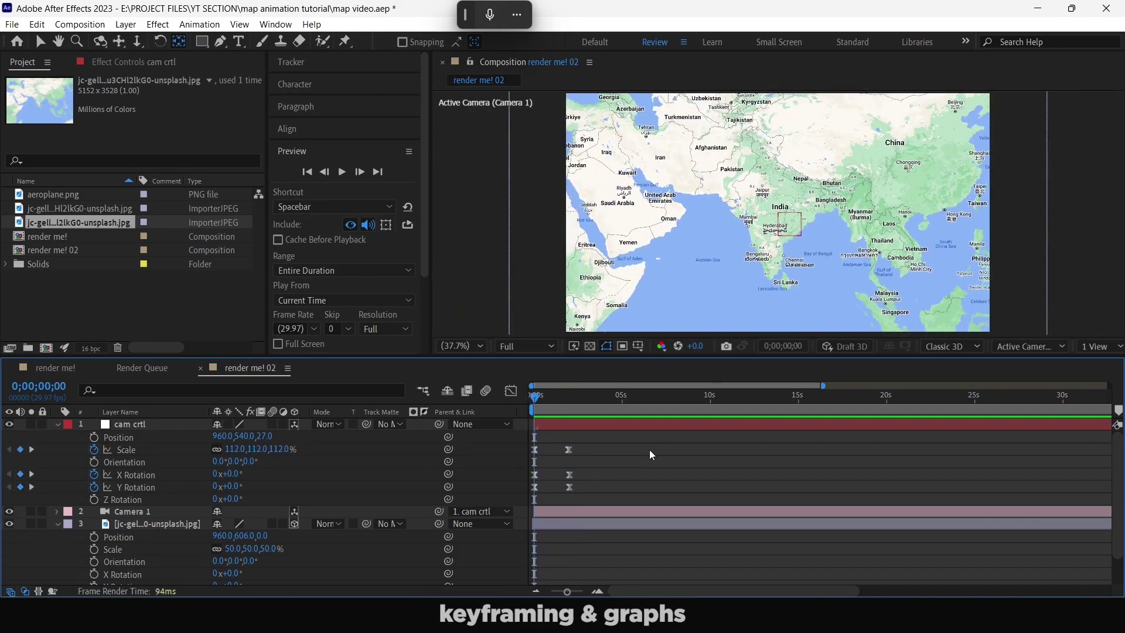
pyautogui.moveTo(596, 440); pyautogui.dragTo(615, 486)
pyautogui.press('space')
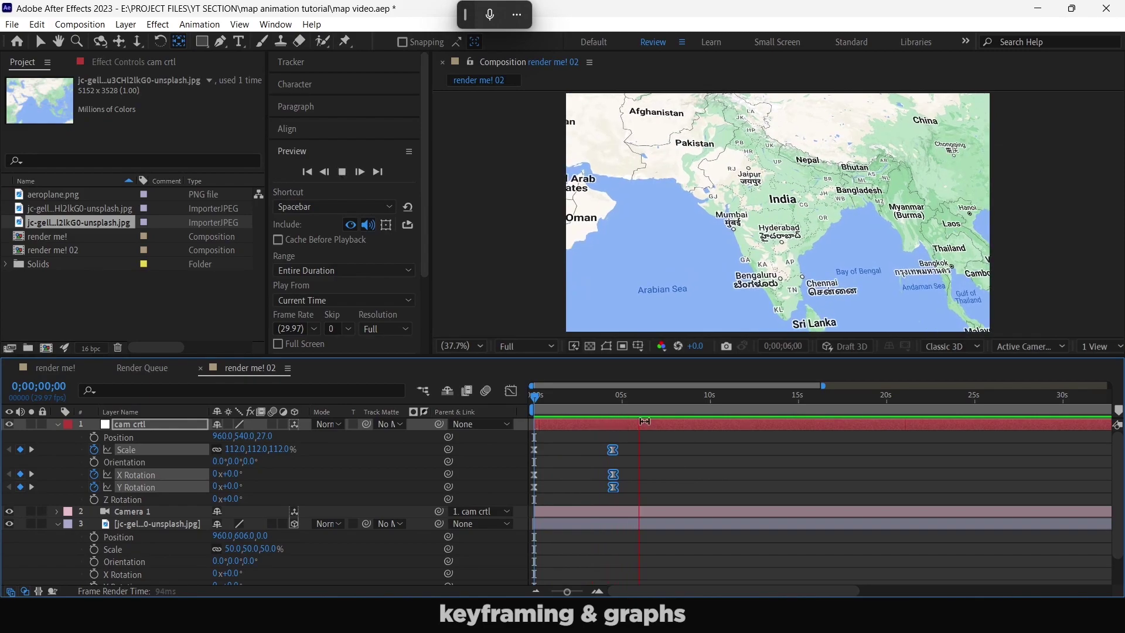
pyautogui.press('space')
pyautogui.moveTo(655, 396); pyautogui.dragTo(667, 396)
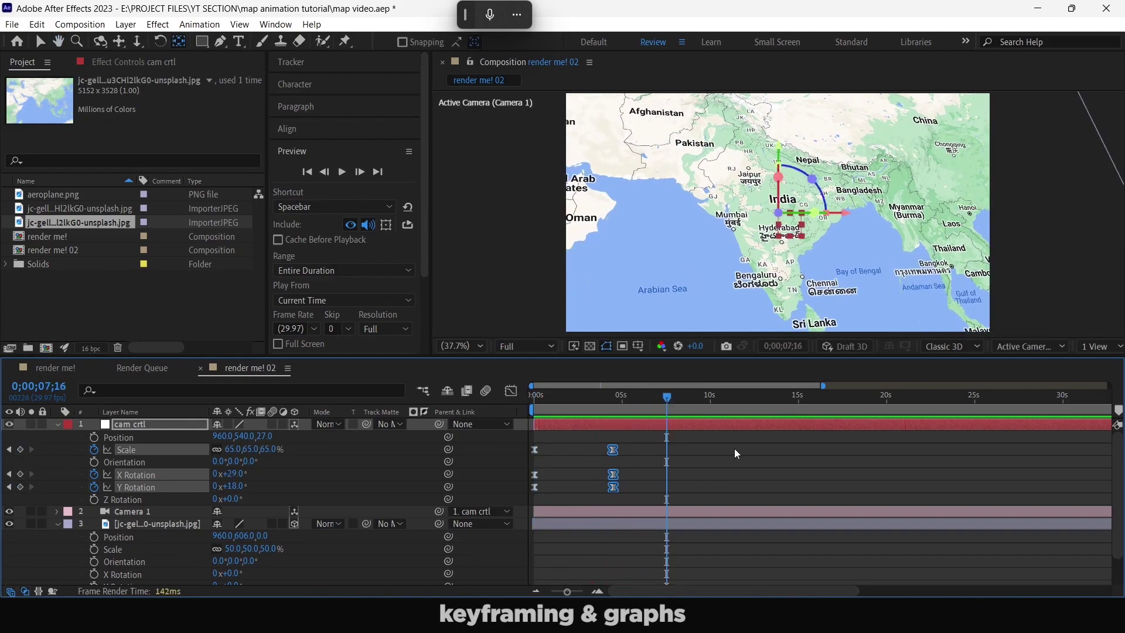
# - Keyframe the null's Position at 0;00;04;12, and set Position 1046, 455, 27 with Scale 37% at 0;00;07;18
pyautogui.click(734, 448)
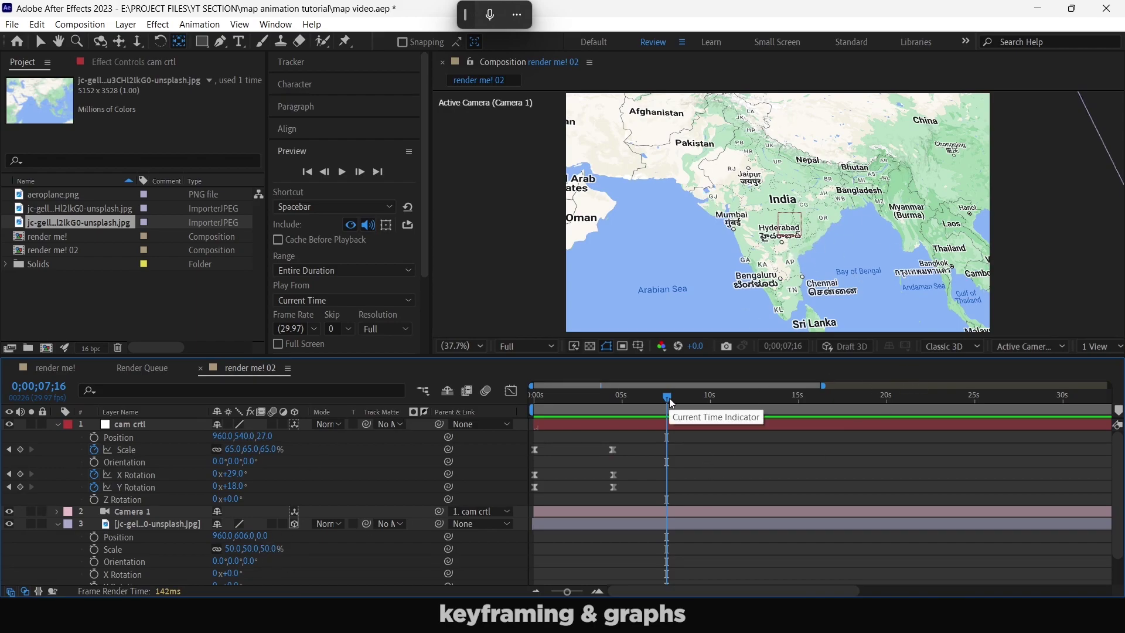
pyautogui.moveTo(670, 403); pyautogui.dragTo(612, 397)
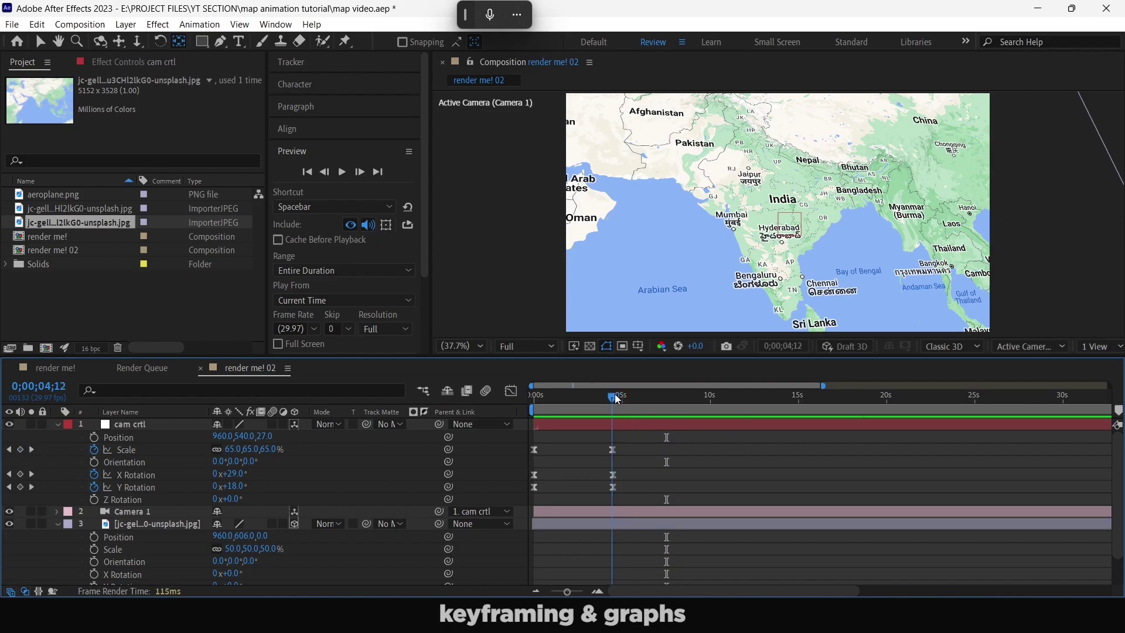
pyautogui.click(93, 437)
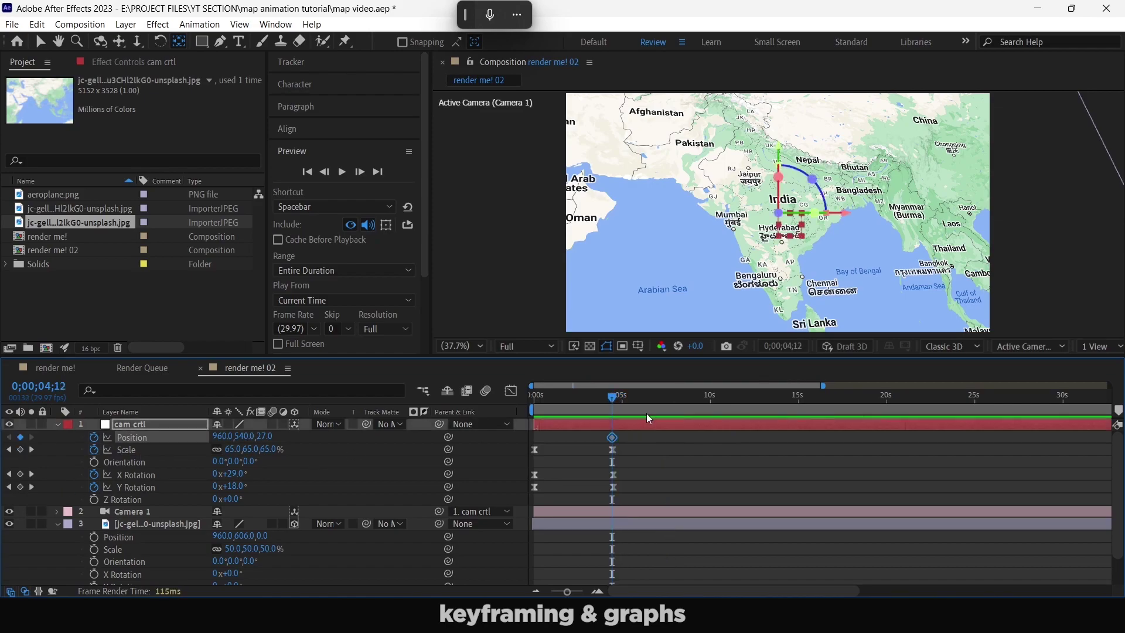
pyautogui.moveTo(621, 395); pyautogui.dragTo(670, 402)
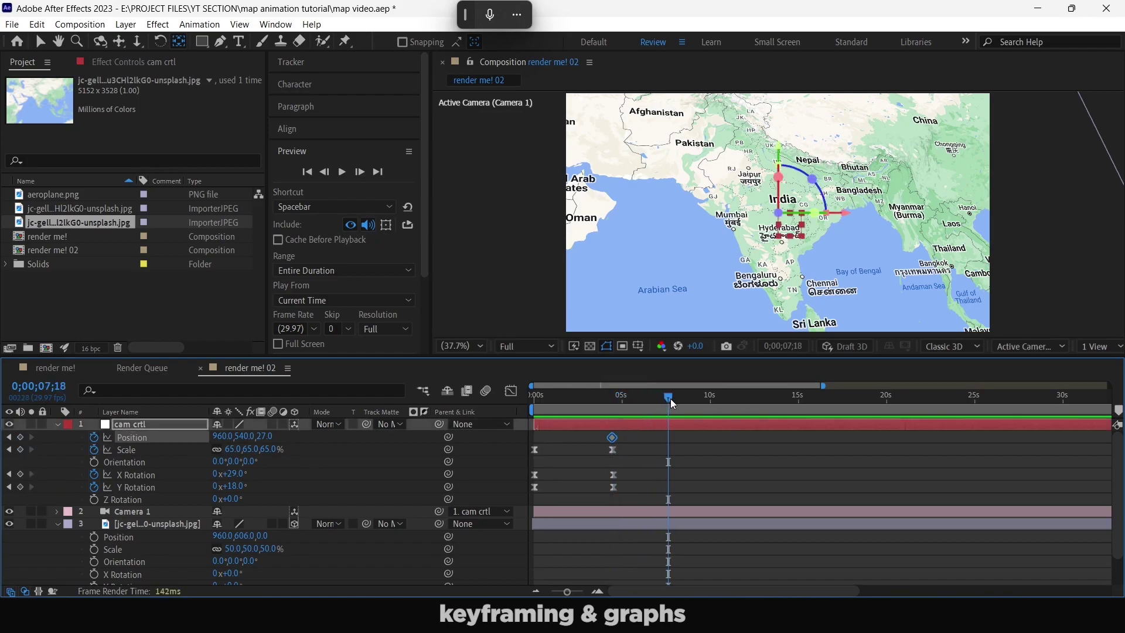
pyautogui.moveTo(225, 437)
pyautogui.mouseDown()
pyautogui.moveTo(286, 426)
pyautogui.moveTo(218, 437)
pyautogui.moveTo(237, 449)
pyautogui.moveTo(223, 449)
pyautogui.moveTo(238, 438)
pyautogui.moveTo(227, 439)
pyautogui.mouseUp()
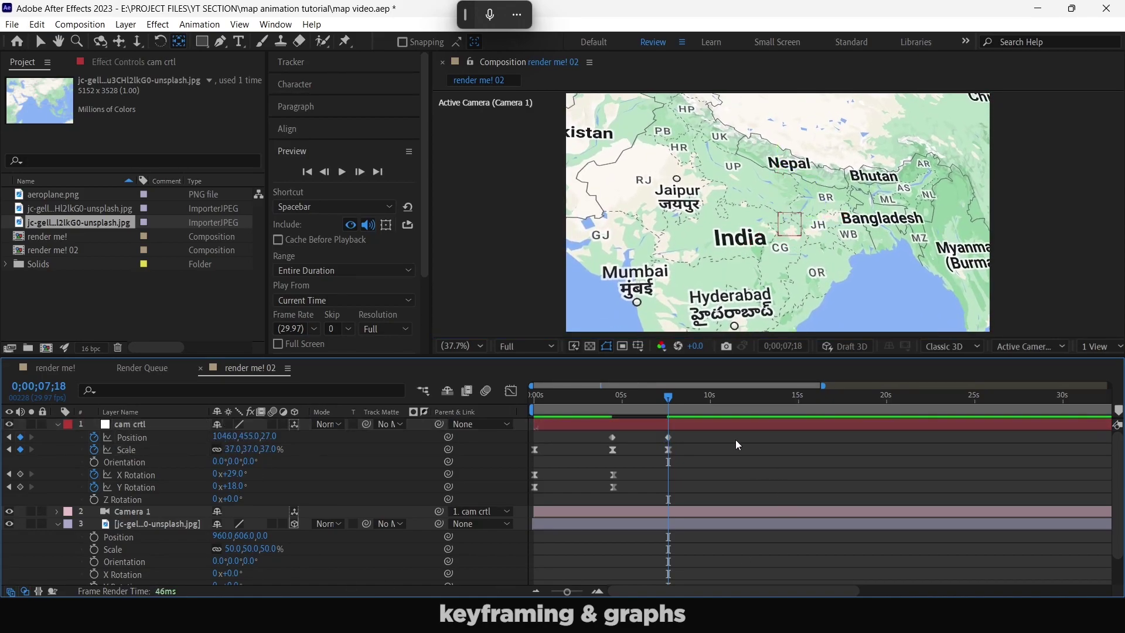
# - Apply Easy Ease to the null's Position and Scale keyframes of the second camera move and preview from the start
pyautogui.moveTo(736, 439); pyautogui.dragTo(588, 455)
pyautogui.press('F9')
pyautogui.press('Home')
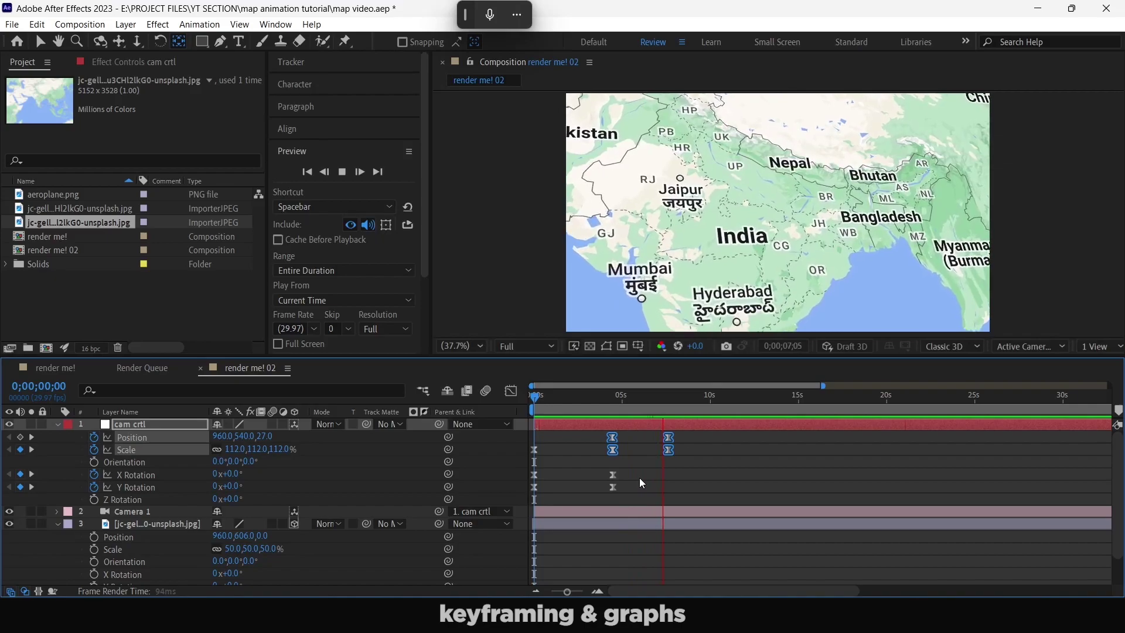
pyautogui.click(658, 479)
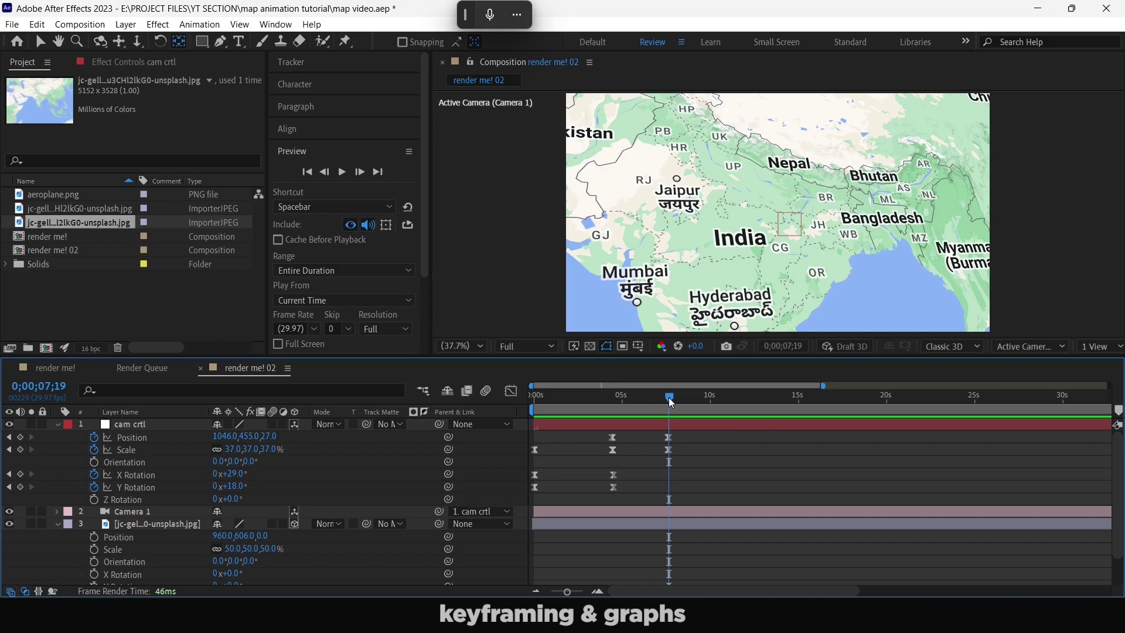
# - Collapse the map layer's properties and duplicate the map image layer
pyautogui.press('u')
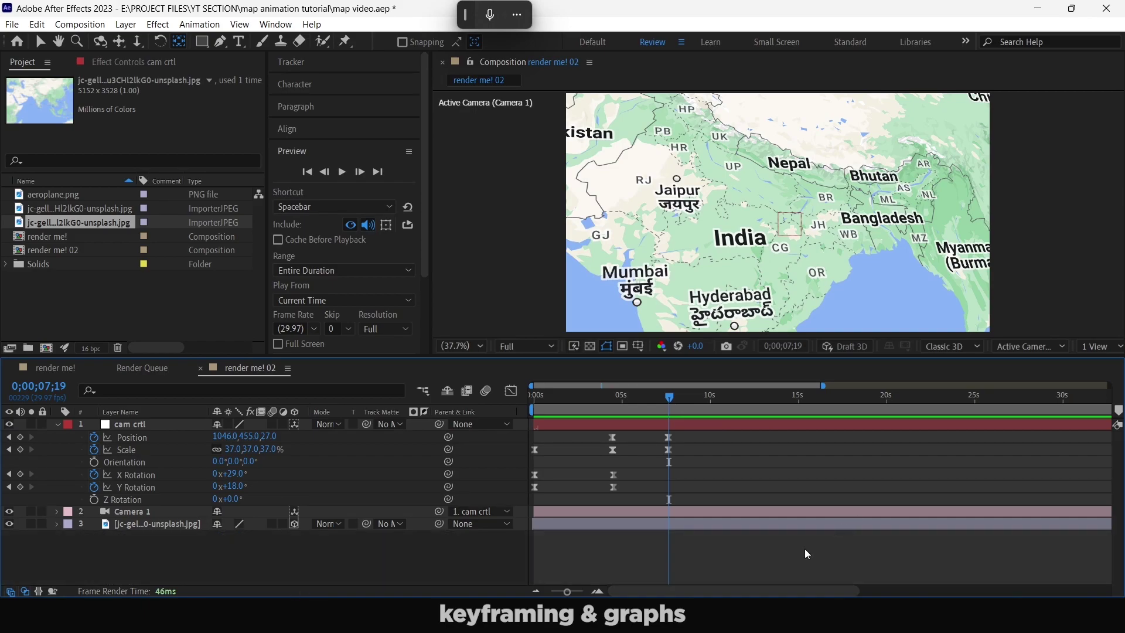
pyautogui.click(748, 524)
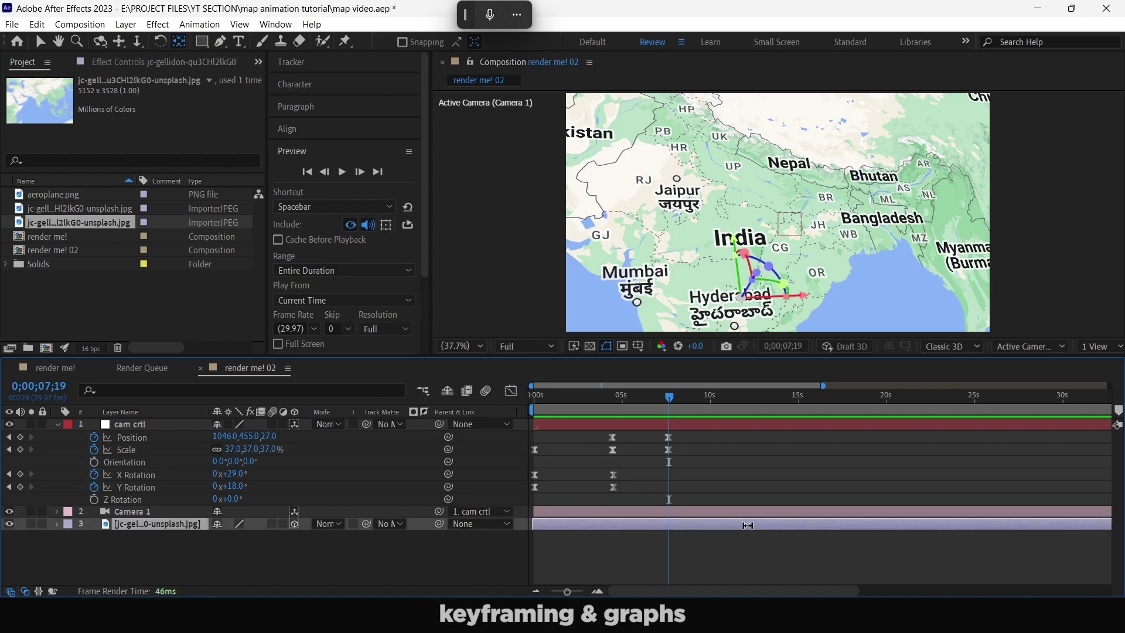
pyautogui.hotkey('ctrl', 'd')
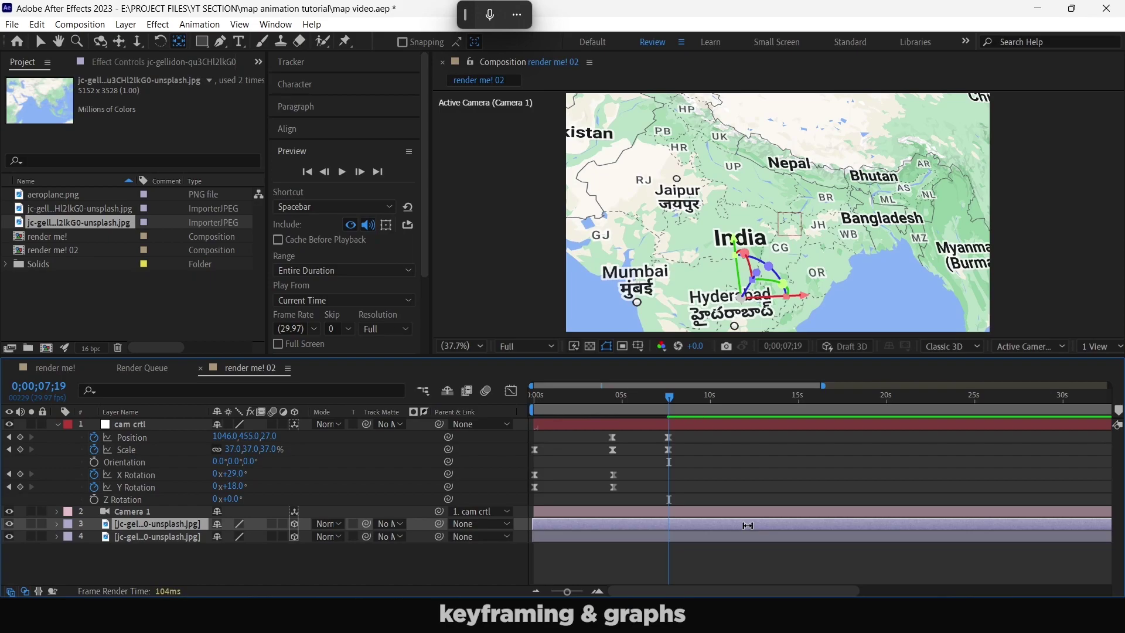
pyautogui.click(746, 563)
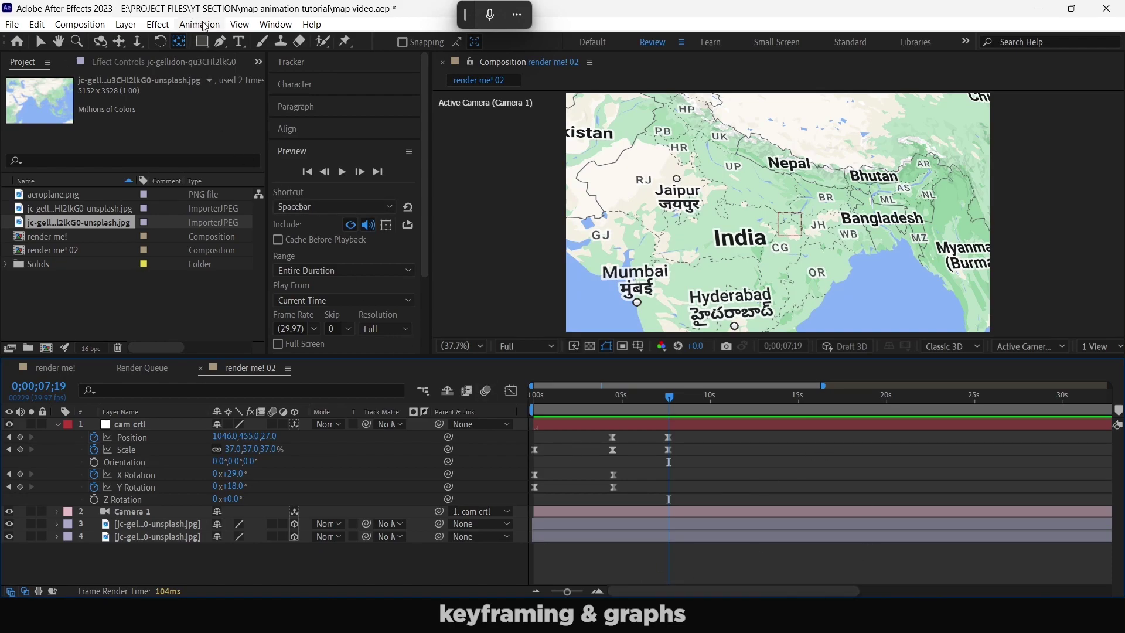
# - Select the upper copy of the map layer and maximize the composition viewer for masking
pyautogui.click(221, 41)
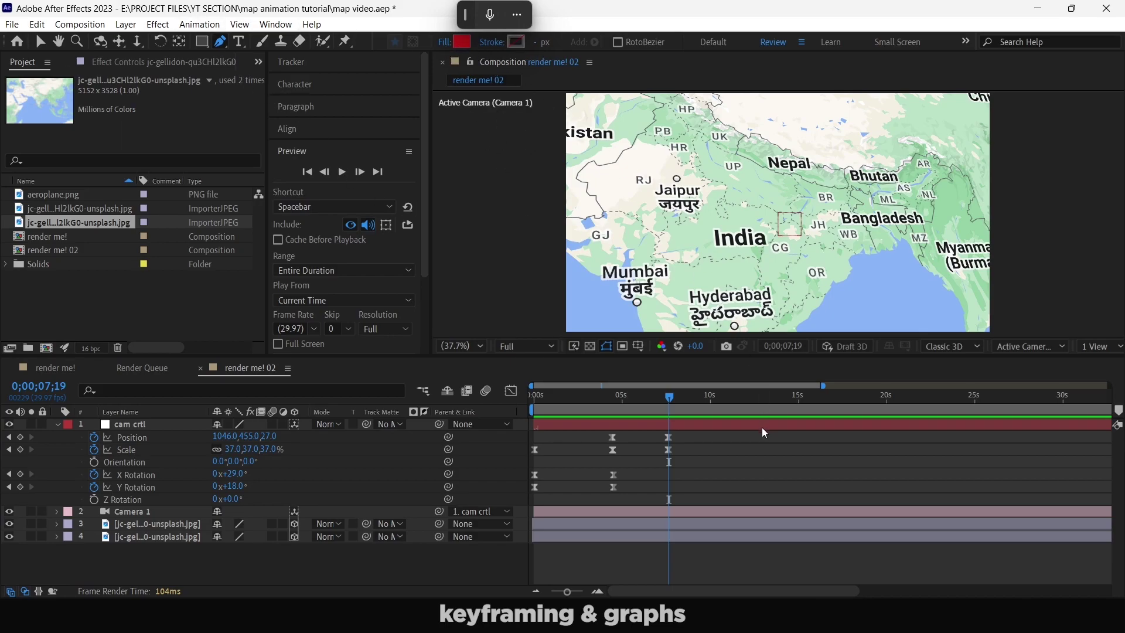
pyautogui.click(592, 526)
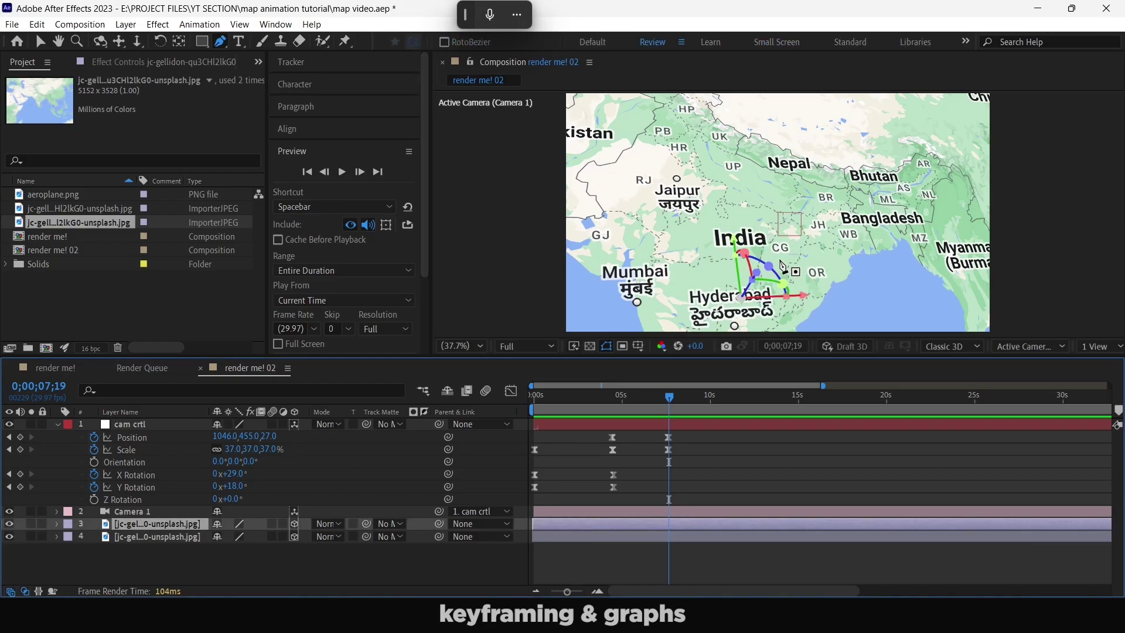
pyautogui.click(659, 420)
pyautogui.press('v')
pyautogui.click(763, 178)
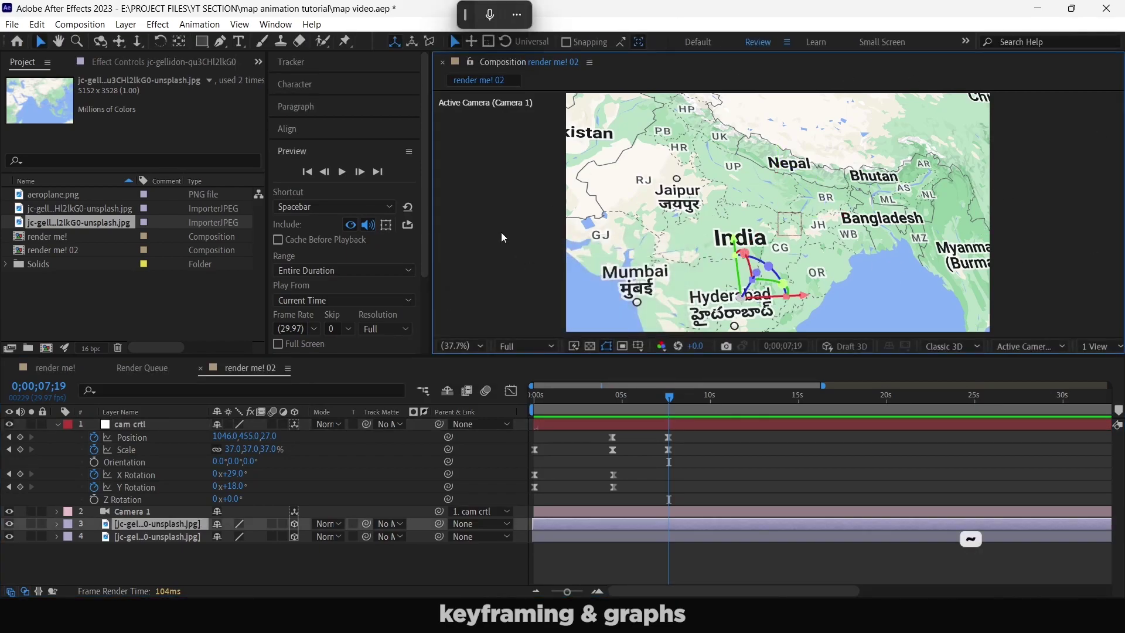
pyautogui.press('`')
pyautogui.hotkey('shift', '/')
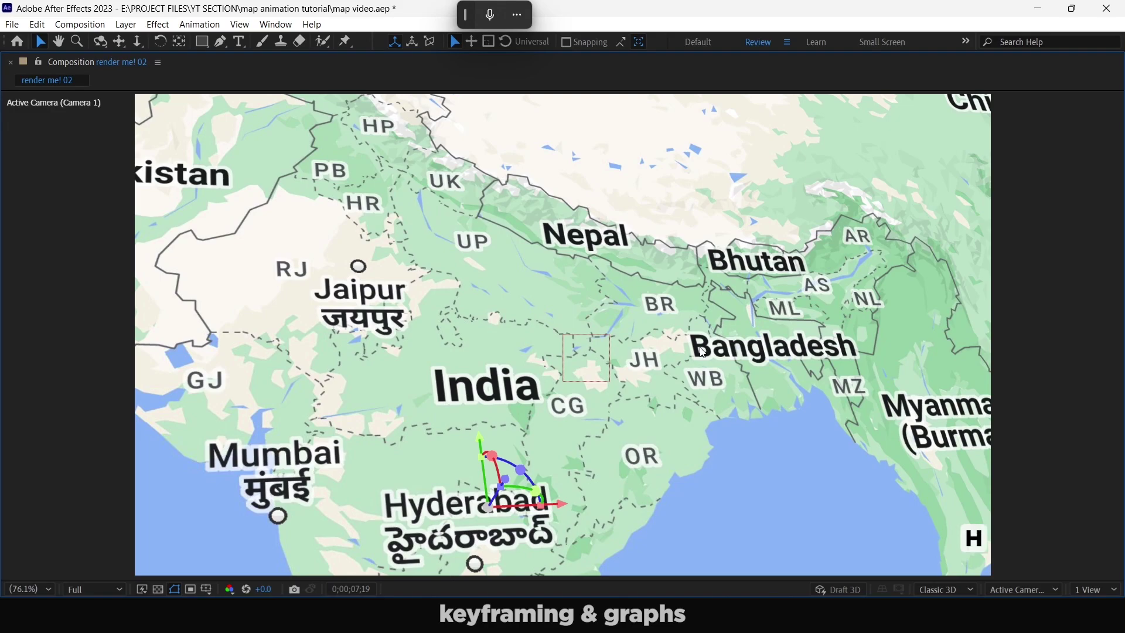
# - Start a Pen tool mask on the upper map copy, tracing the southwestern border of the state labelled OR
pyautogui.press('h')
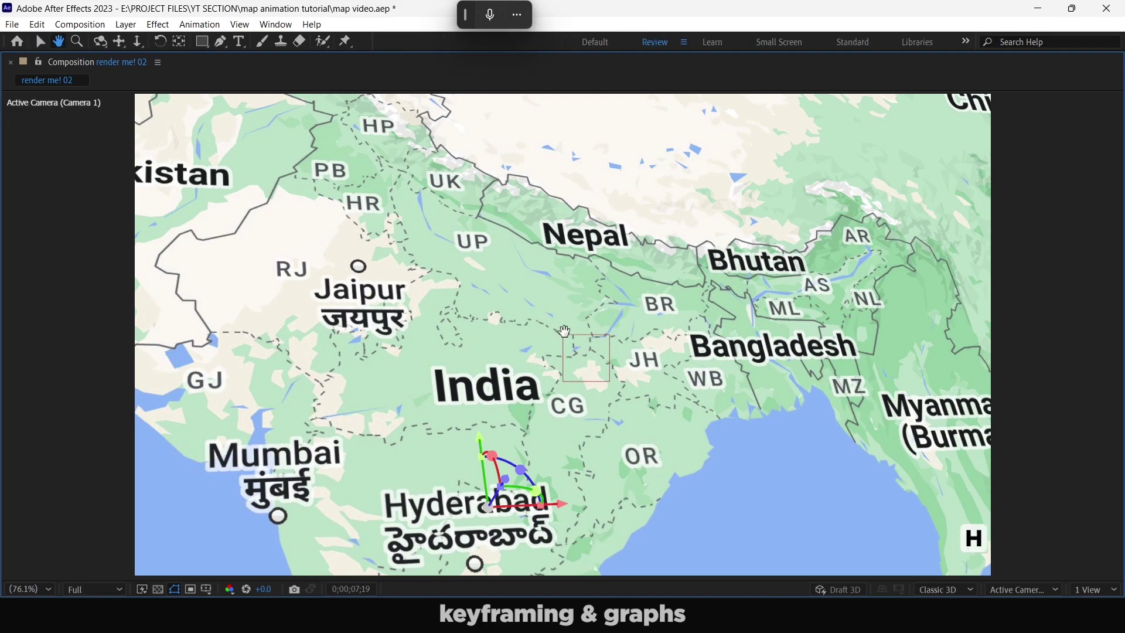
pyautogui.moveTo(587, 389)
pyautogui.mouseDown()
pyautogui.moveTo(617, 348)
pyautogui.moveTo(528, 330)
pyautogui.moveTo(602, 347)
pyautogui.moveTo(599, 373)
pyautogui.mouseUp()
pyautogui.press('g')
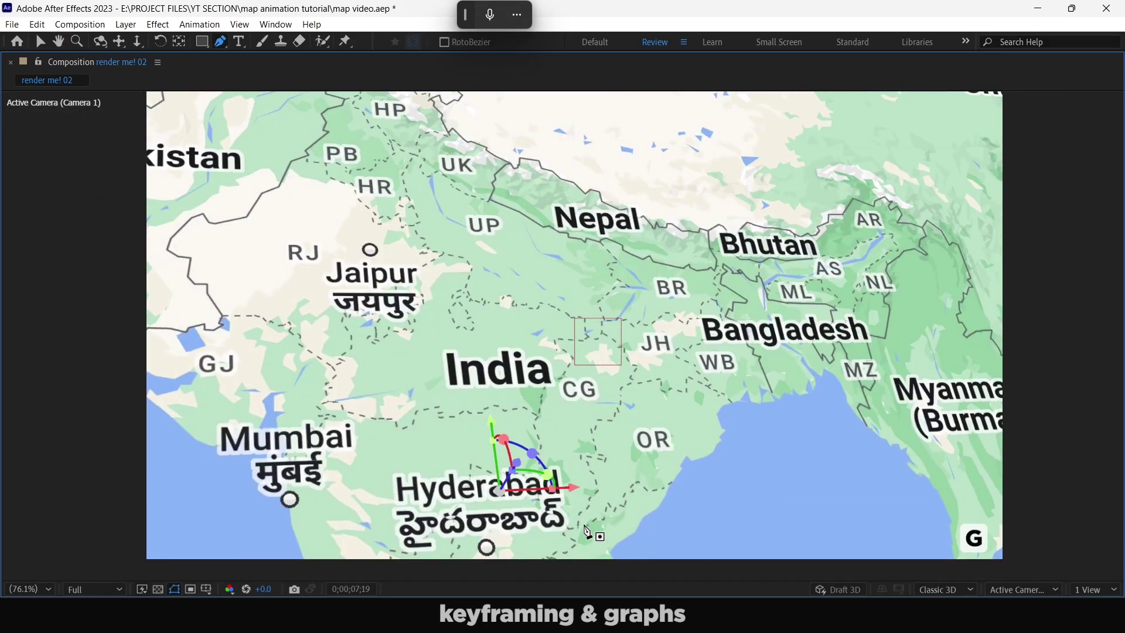
pyautogui.press('.')
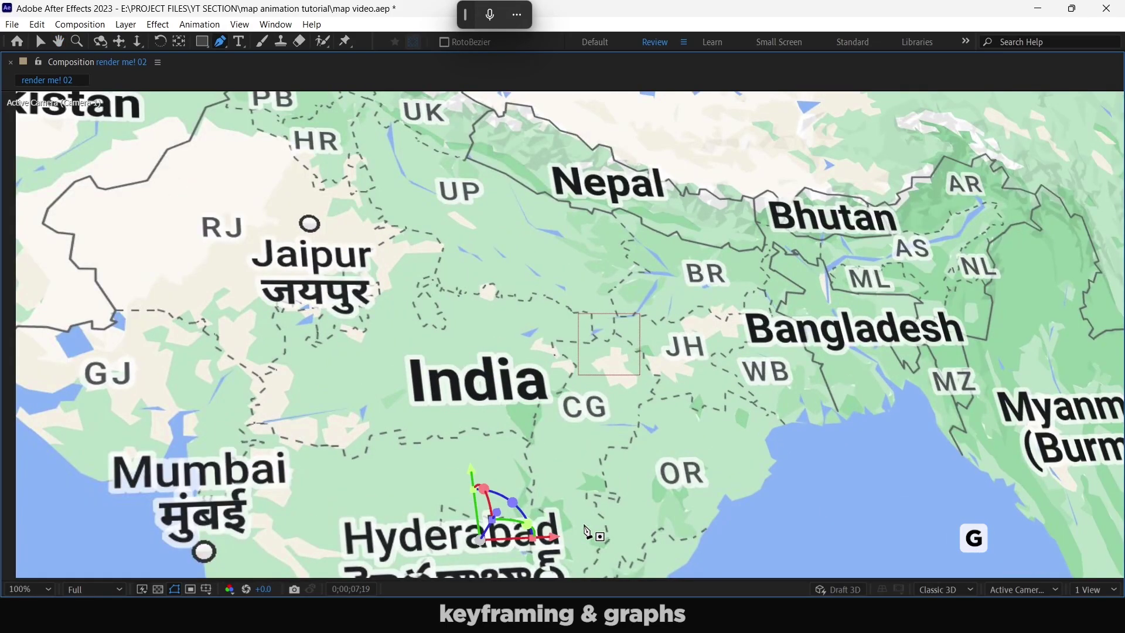
pyautogui.press('.')
pyautogui.press(',')
pyautogui.press(',')
pyautogui.press(',')
pyautogui.press(',')
pyautogui.press(',')
pyautogui.press(',')
pyautogui.press('/')
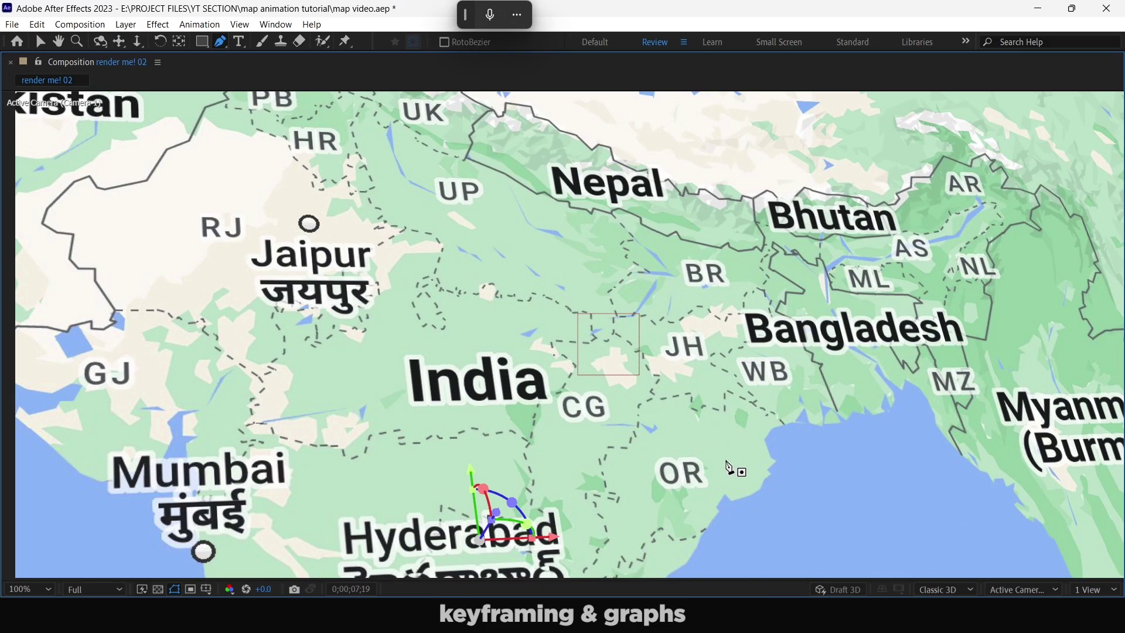
pyautogui.moveTo(549, 502); pyautogui.dragTo(568, 484)
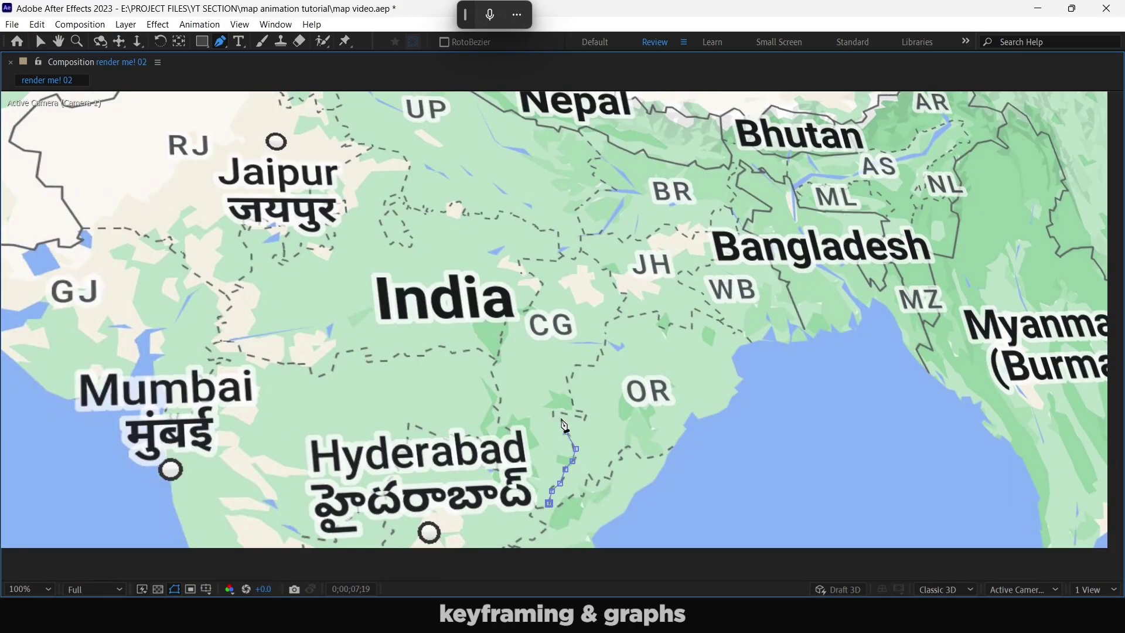
pyautogui.moveTo(556, 417)
pyautogui.mouseDown()
pyautogui.moveTo(586, 417)
pyautogui.moveTo(578, 401)
pyautogui.mouseUp()
pyautogui.click(574, 403)
# - Continue the mask along OR's western and northern dashed borders to the coast, undoing the misplaced point
pyautogui.press('.')
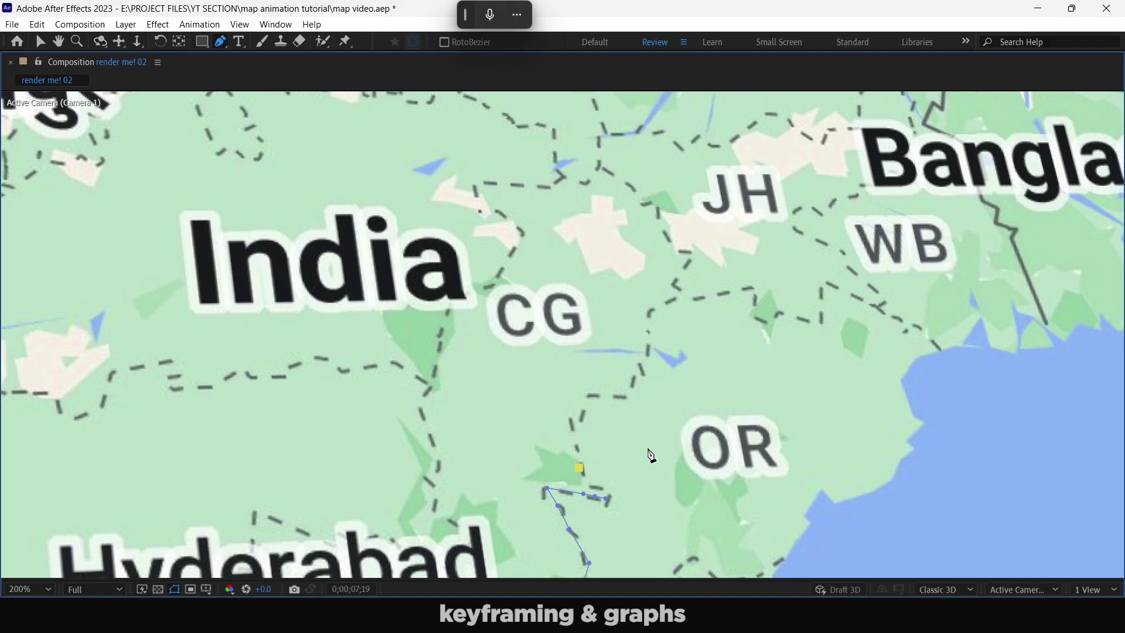
pyautogui.click(645, 463)
pyautogui.hotkey('ctrl', 'z')
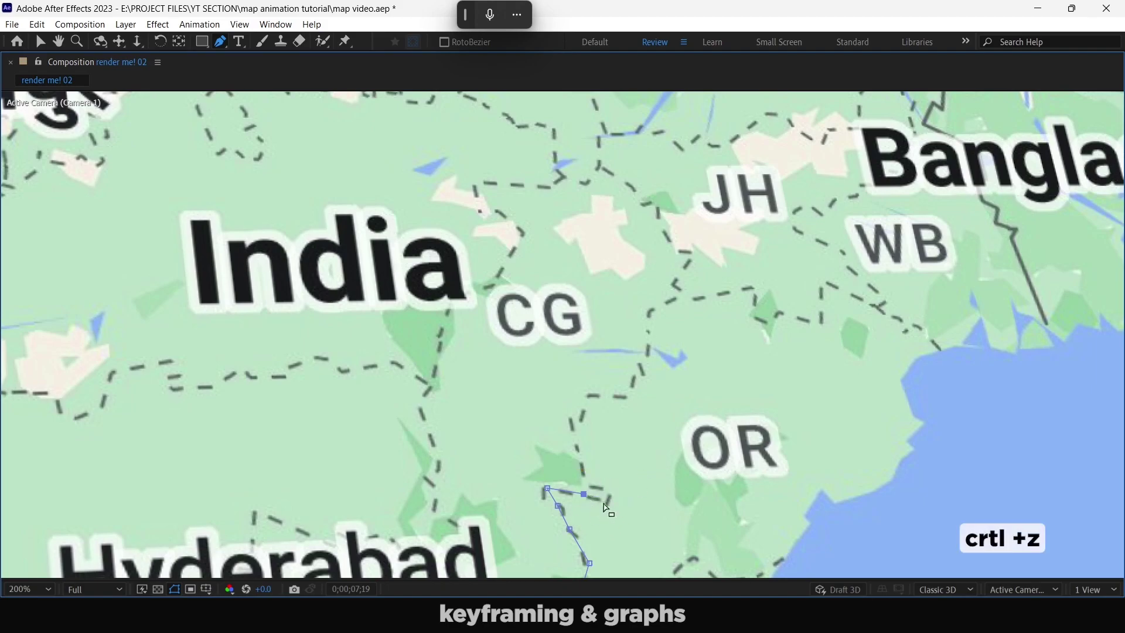
pyautogui.click(607, 503)
pyautogui.click(591, 485)
pyautogui.click(569, 416)
pyautogui.click(630, 394)
pyautogui.click(650, 316)
pyautogui.click(754, 288)
pyautogui.click(749, 316)
pyautogui.click(787, 309)
pyautogui.click(820, 324)
pyautogui.click(825, 282)
pyautogui.click(894, 315)
pyautogui.click(942, 352)
# - Trace the mask down OR's coastline and back along its southern border, close it at the starting point and restore the panel layout
pyautogui.click(897, 378)
pyautogui.click(925, 421)
pyautogui.click(913, 452)
pyautogui.click(831, 502)
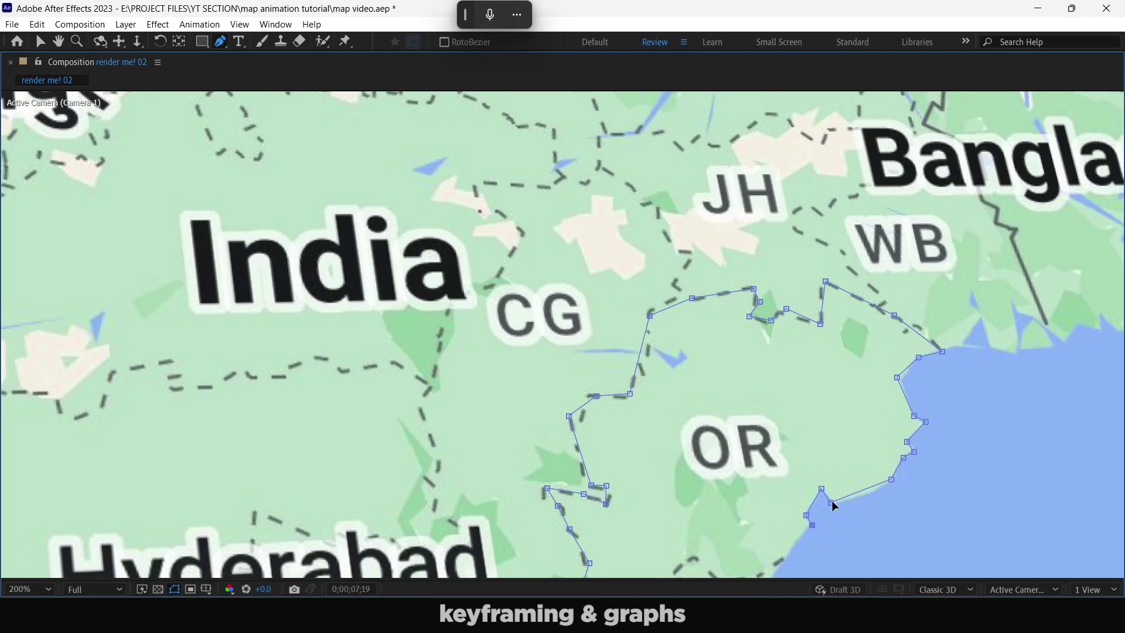
pyautogui.click(812, 527)
pyautogui.scroll(-3, 812, 527)
pyautogui.click(785, 555)
pyautogui.click(719, 583)
pyautogui.click(695, 556)
pyautogui.click(680, 468)
pyautogui.click(667, 499)
pyautogui.click(649, 526)
pyautogui.click(618, 517)
pyautogui.scroll(-3, 612, 520)
pyautogui.click(607, 451)
pyautogui.click(540, 465)
pyautogui.press(',')
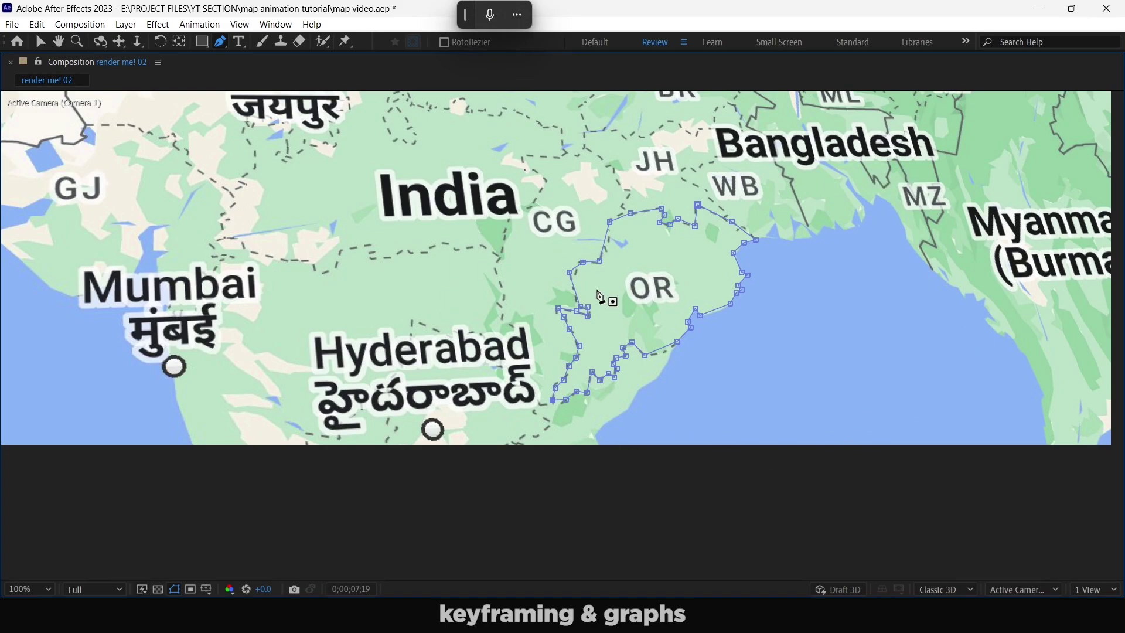
pyautogui.press('`')
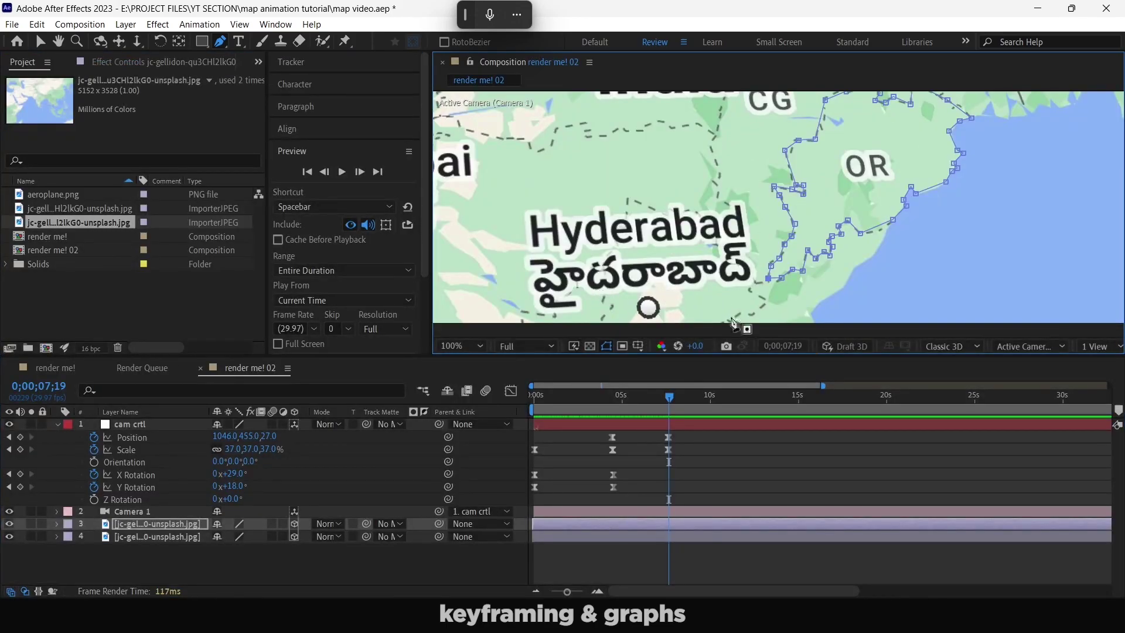
# - Toggle the visibility of the original map layer to check the masked state cutout on its own
pyautogui.click(9, 537)
pyautogui.click(9, 538)
pyautogui.click(9, 538)
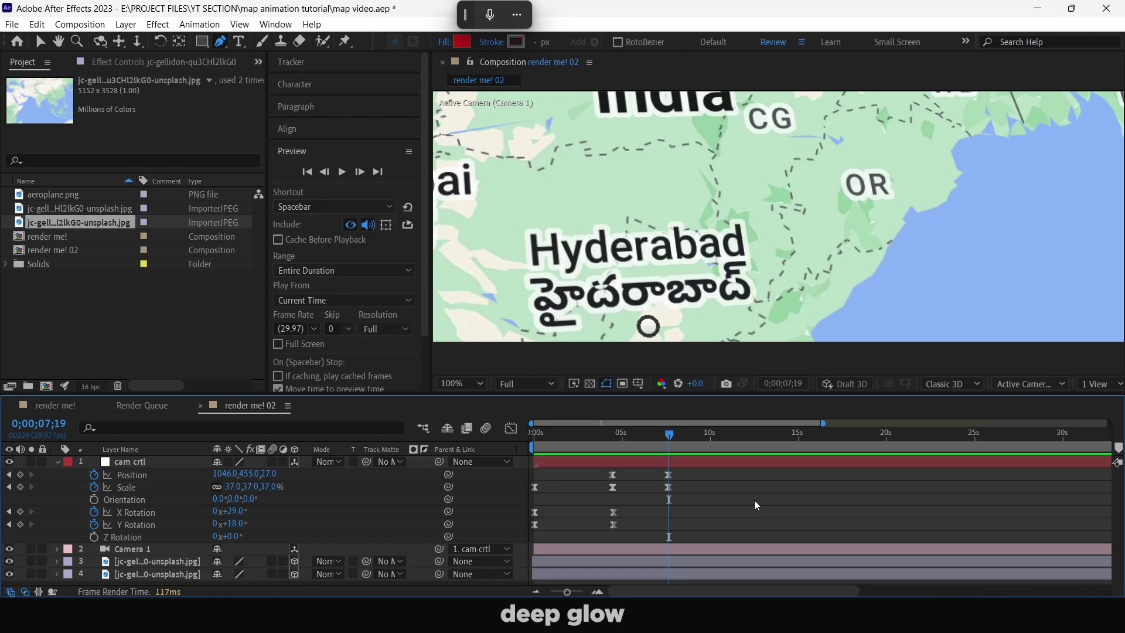
# - Find the Deep Glow effect in Effects & Presets and apply it to the masked map layer
pyautogui.click(738, 561)
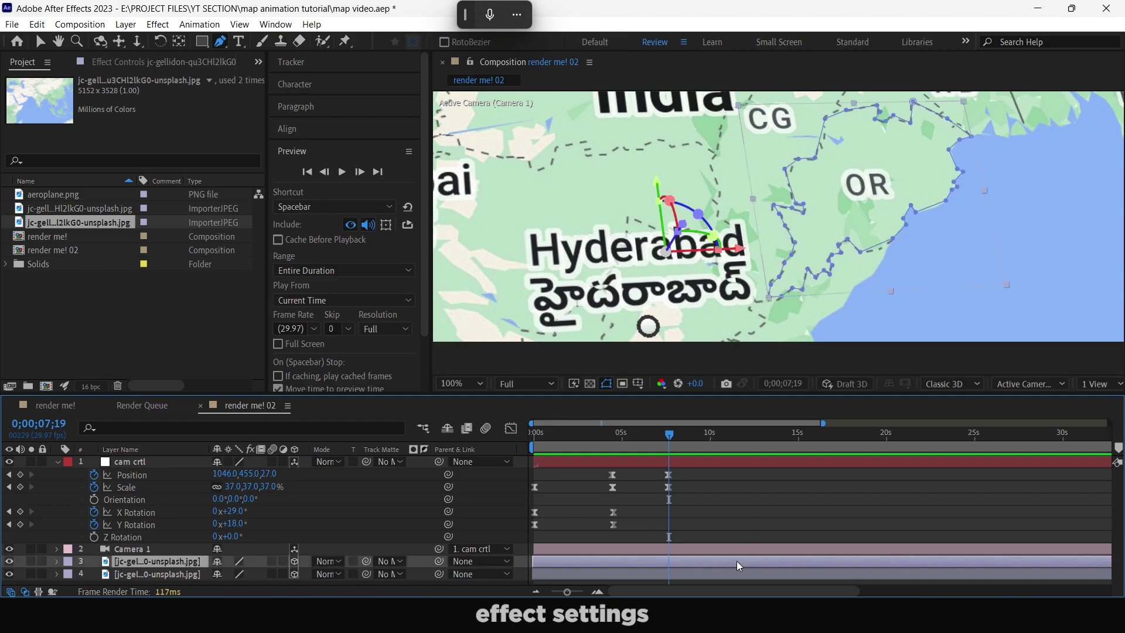
pyautogui.click(275, 24)
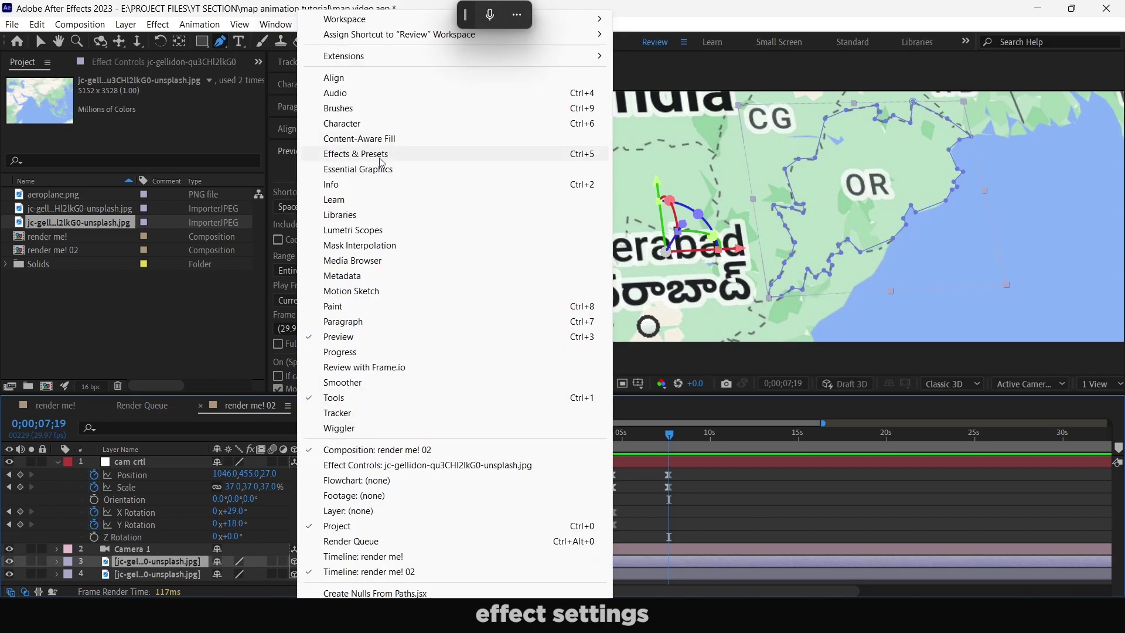
pyautogui.click(340, 153)
pyautogui.click(340, 192)
pyautogui.write('d')
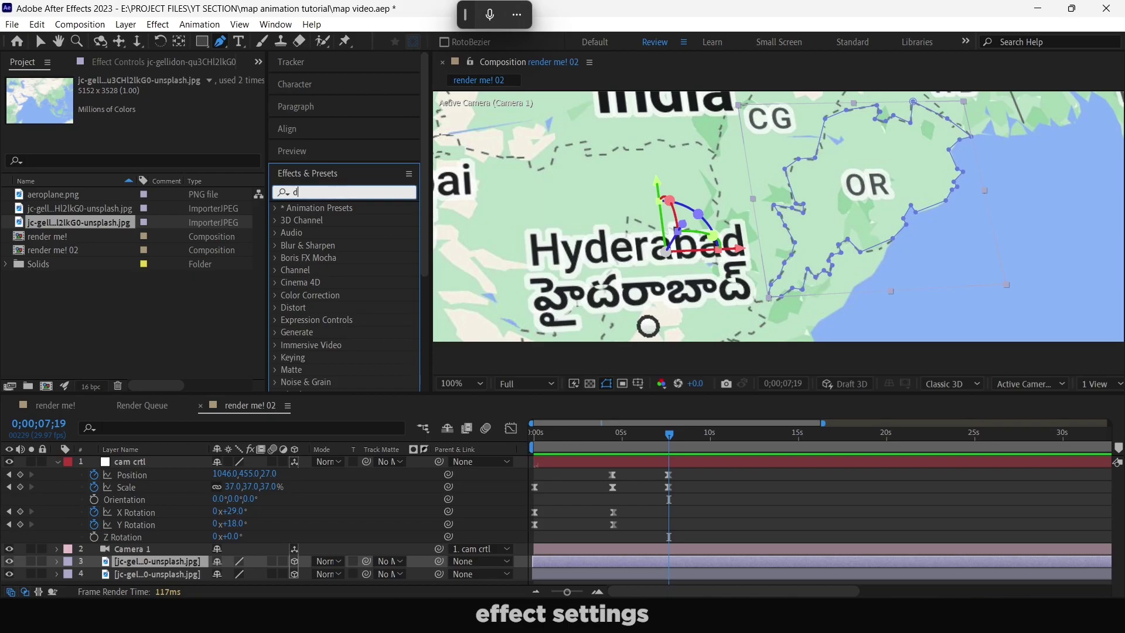
pyautogui.write('eep')
pyautogui.click(326, 255)
pyautogui.moveTo(323, 253); pyautogui.dragTo(722, 561)
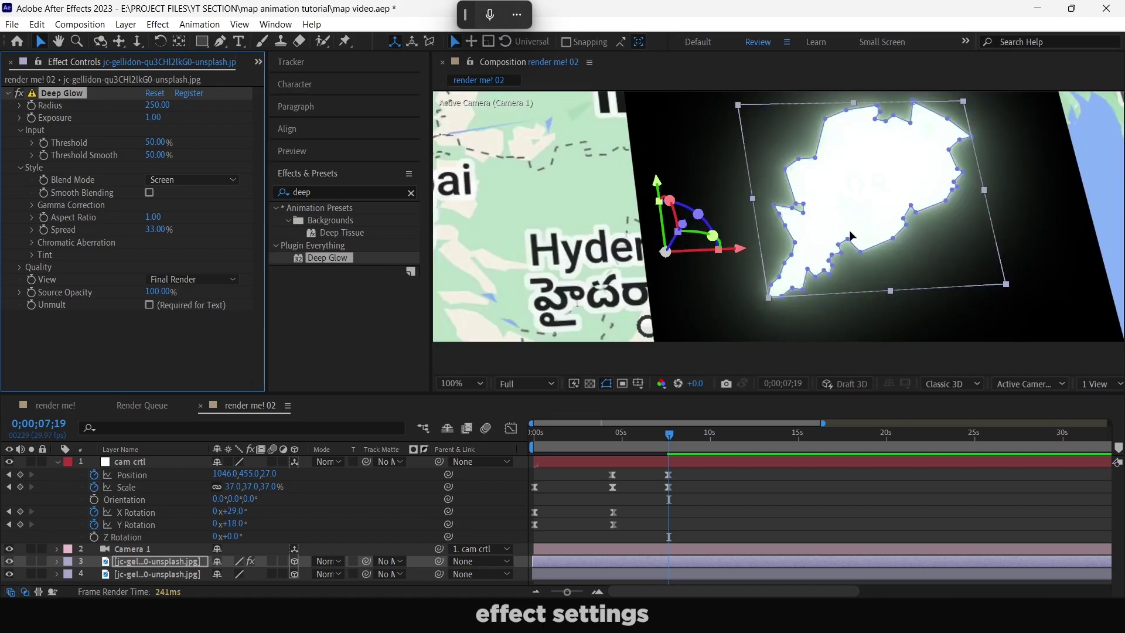
# - Enable Unmult on Deep Glow and set its Radius to 700 and Exposure to 0.40
pyautogui.click(150, 304)
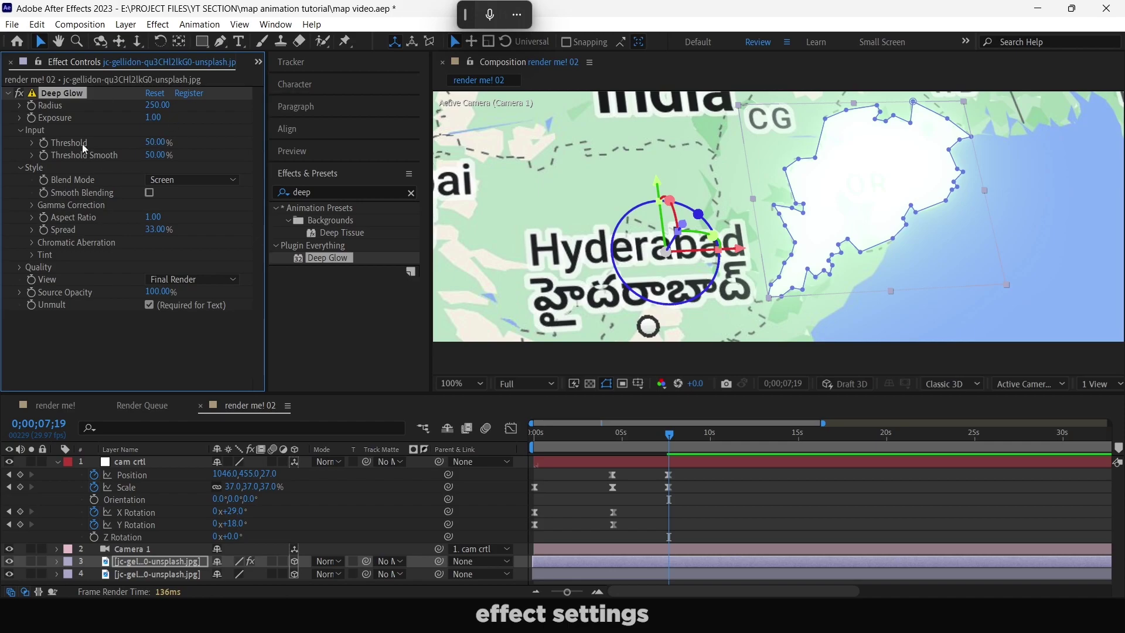
pyautogui.click(157, 105)
pyautogui.write('700')
pyautogui.press('Return')
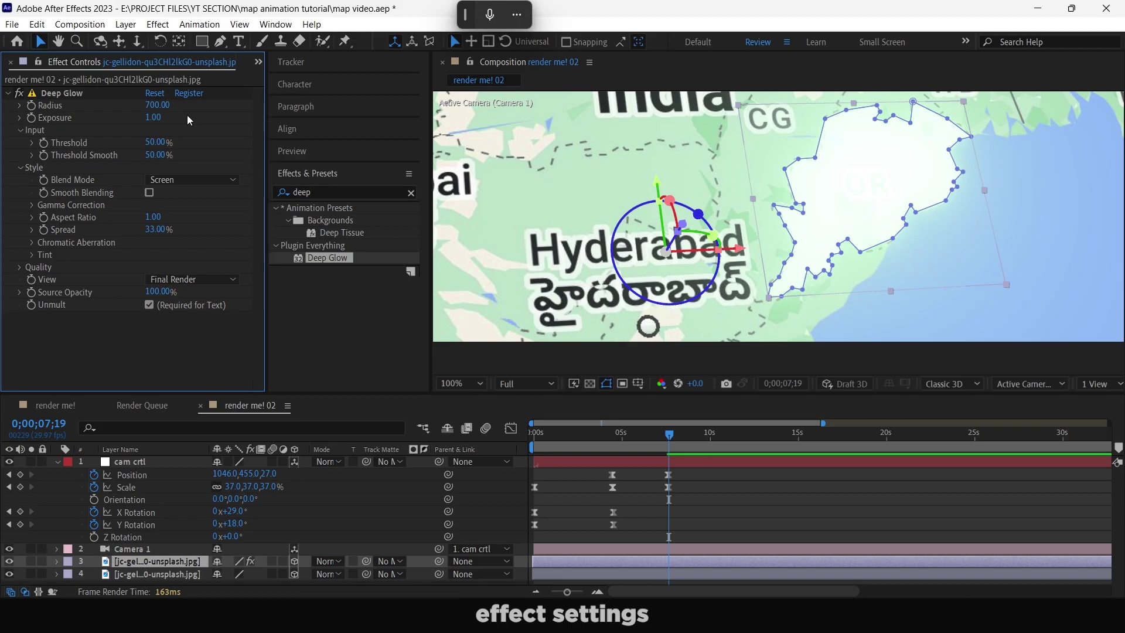
pyautogui.moveTo(157, 123); pyautogui.dragTo(121, 123)
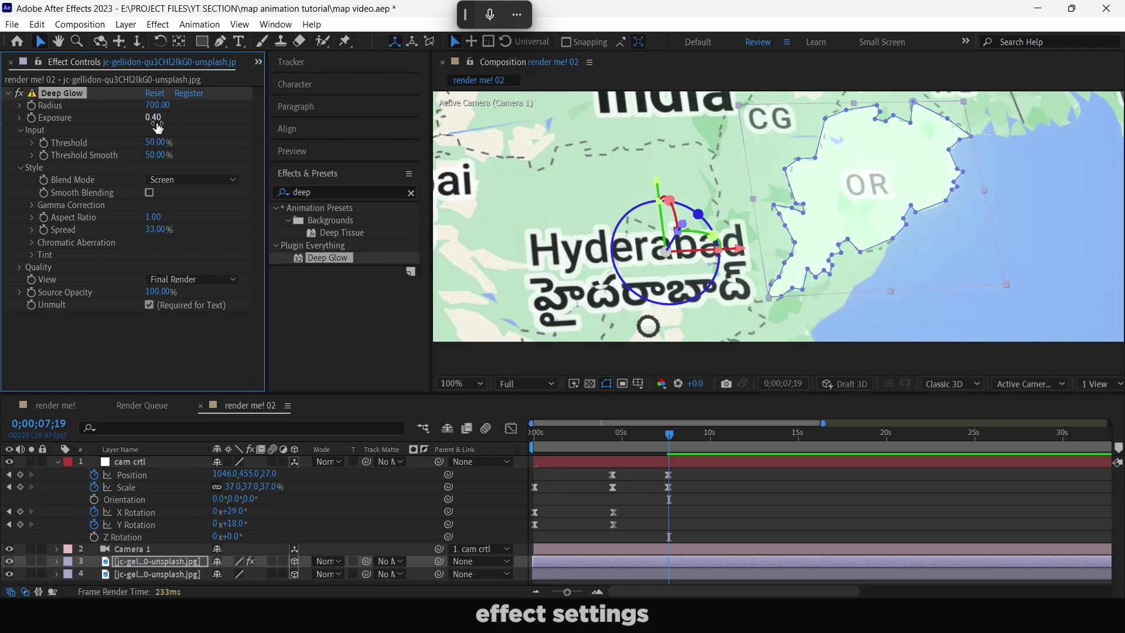
# - Set Deep Glow's Blend Mode to Add and enable both Smooth Blending and Tint
pyautogui.click(178, 179)
pyautogui.click(192, 212)
pyautogui.click(149, 194)
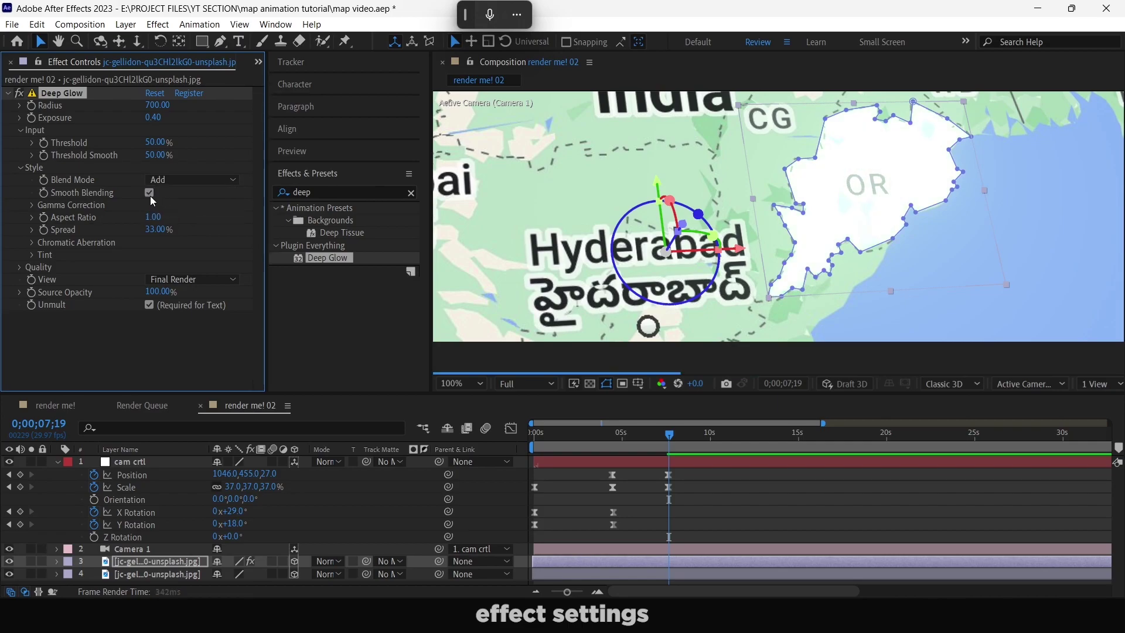
pyautogui.click(29, 254)
pyautogui.click(150, 267)
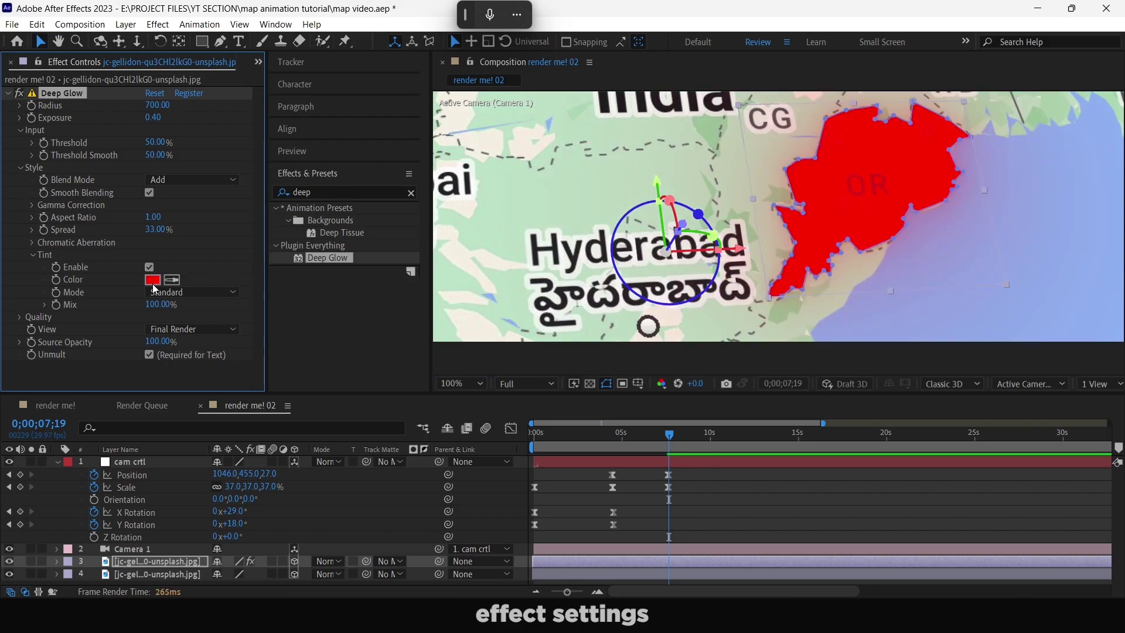
# - Set the Deep Glow tint color to FAFA00
pyautogui.click(152, 280)
pyautogui.write('FA')
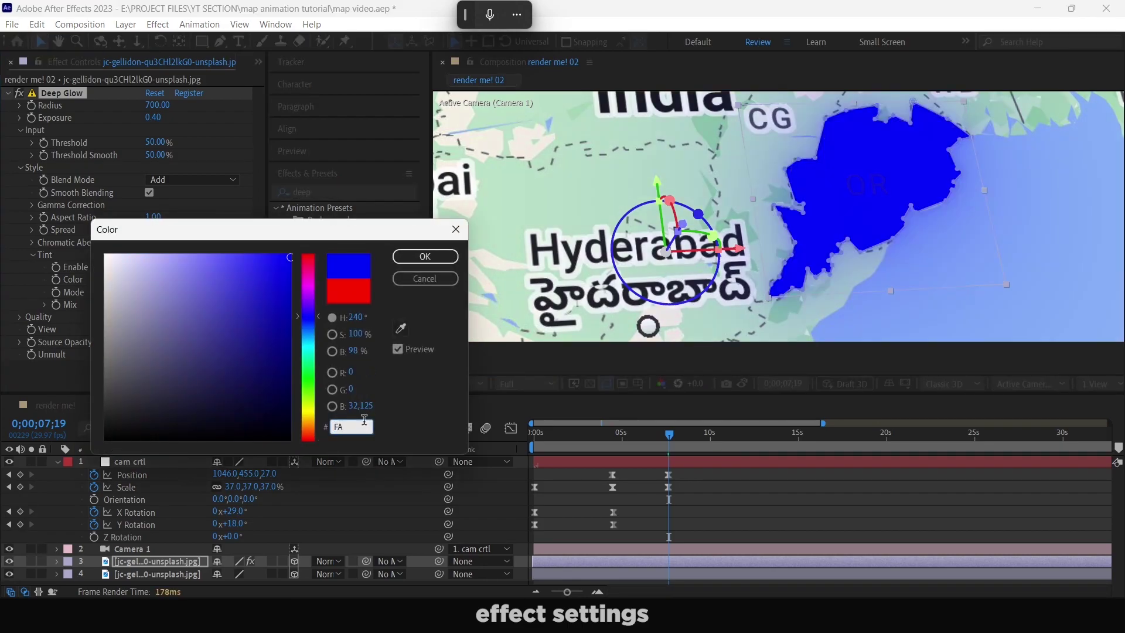
pyautogui.write('FA00')
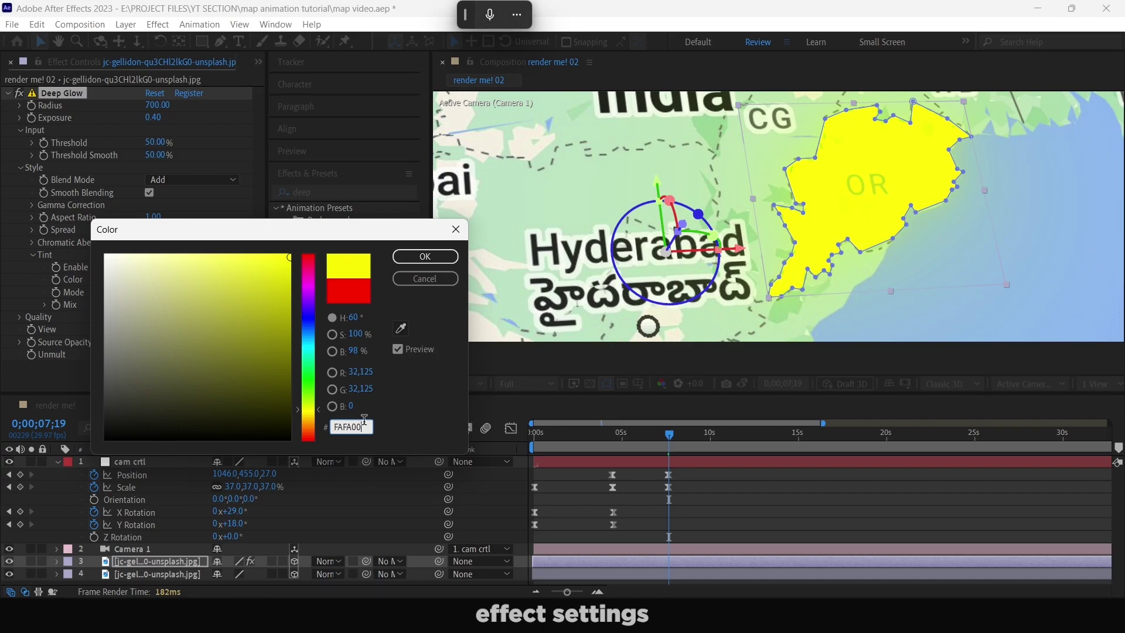
pyautogui.click(425, 256)
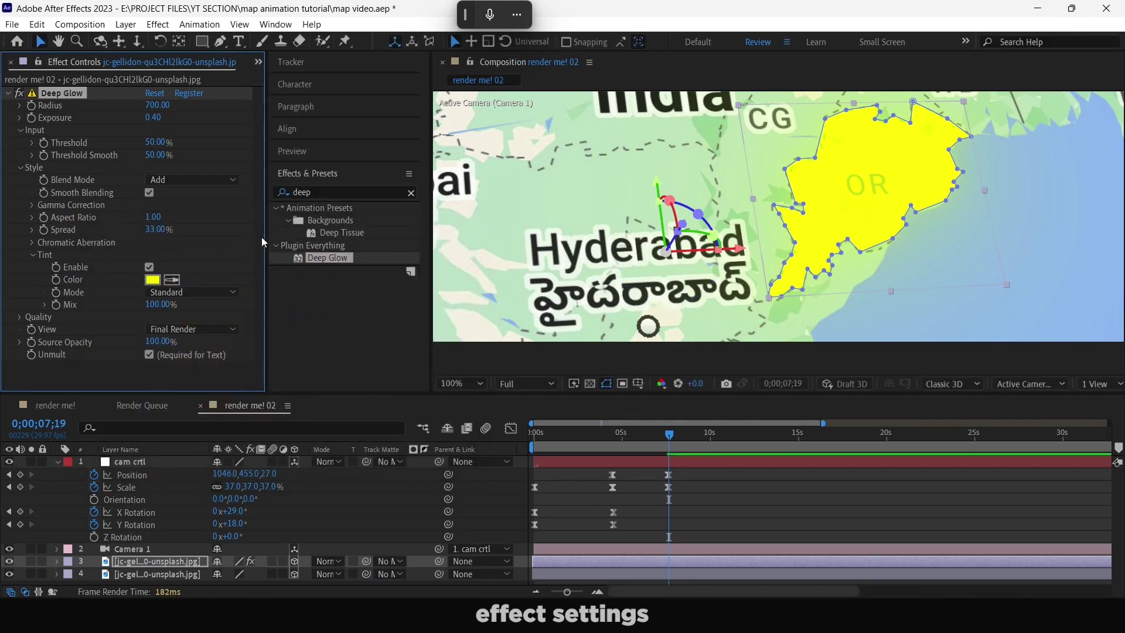
# - Set the Deep Glow tint Mode to Overlay and check the glow around the highlighted state
pyautogui.click(206, 294)
pyautogui.click(187, 322)
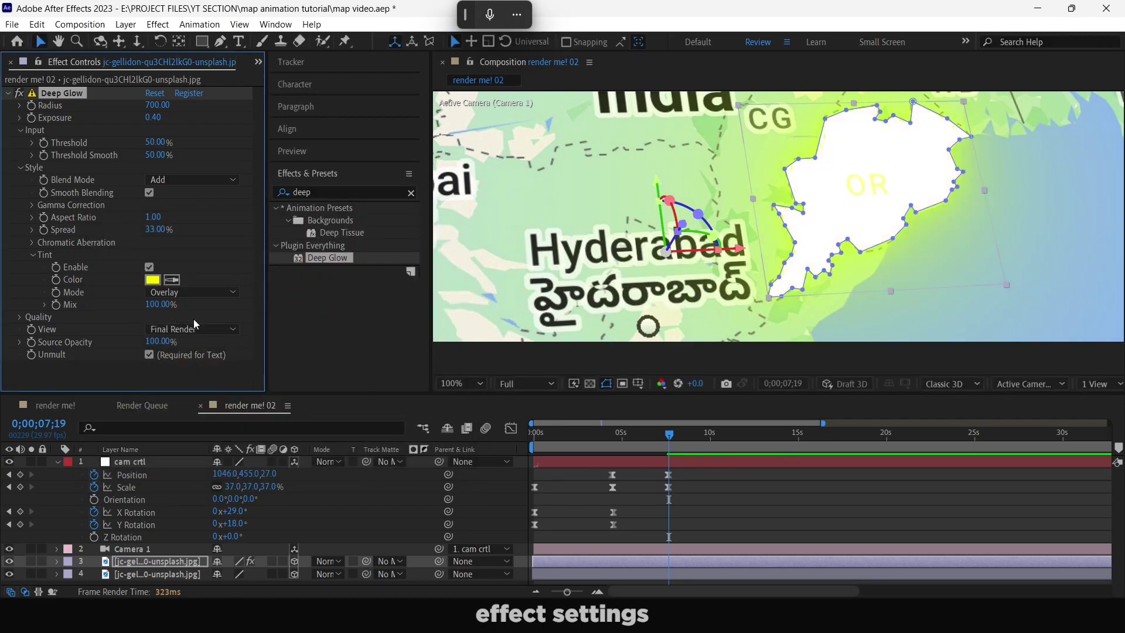
pyautogui.click(971, 177)
pyautogui.scroll(-2, 799, 208)
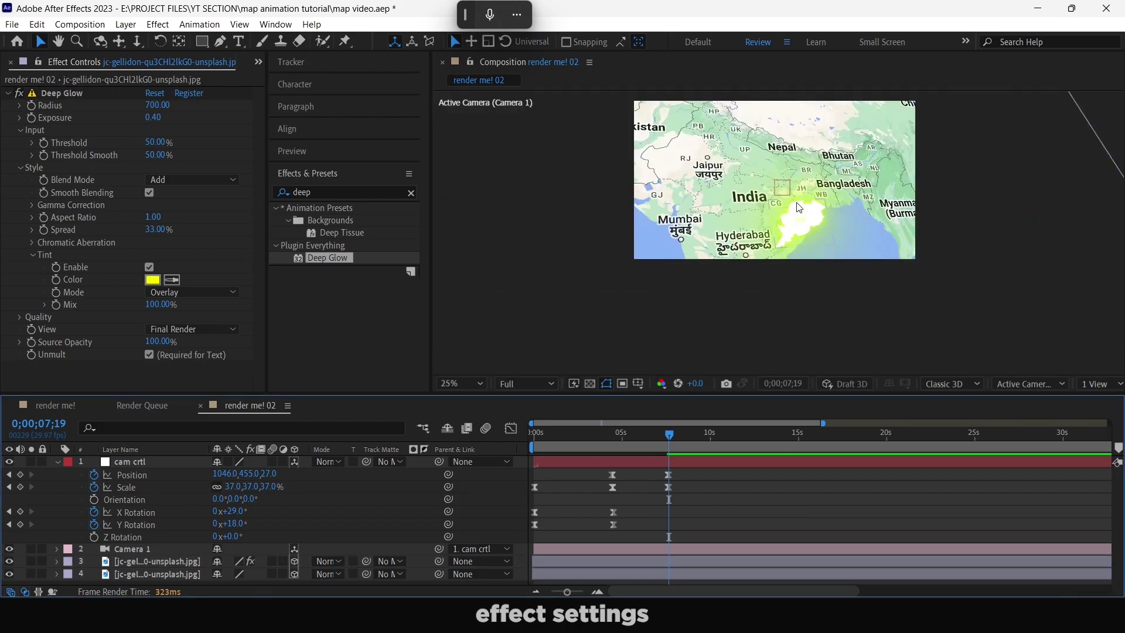
pyautogui.scroll(2, 799, 208)
# - Set Deep Glow's Exposure to 0.30 and its Radius to 1077
pyautogui.moveTo(153, 117); pyautogui.dragTo(155, 120)
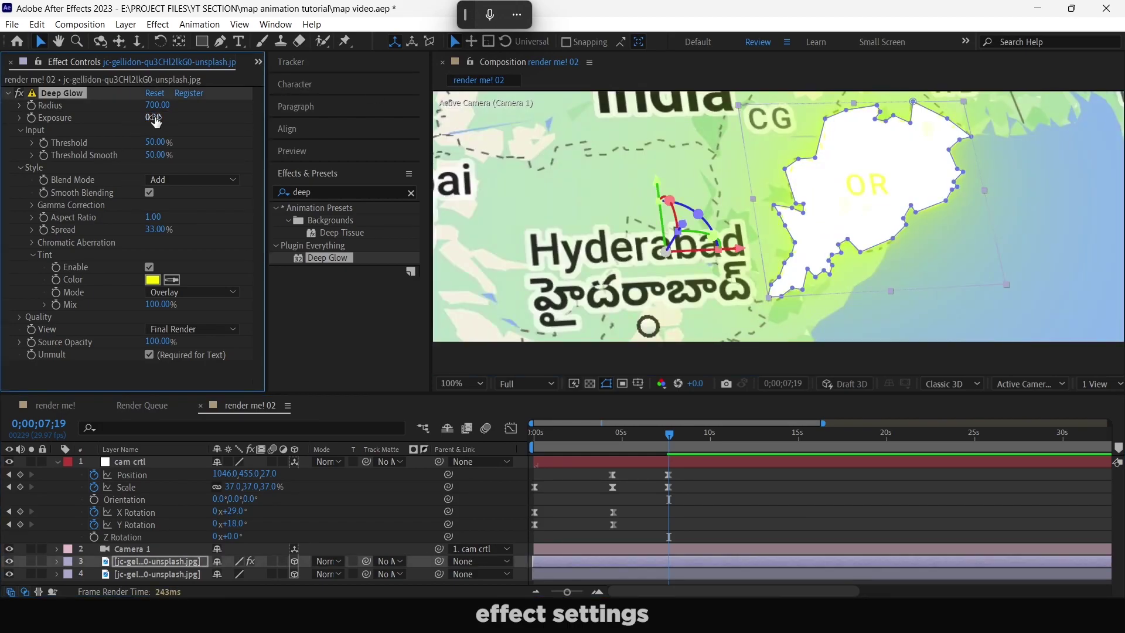
pyautogui.click(179, 112)
pyautogui.click(351, 585)
pyautogui.moveTo(163, 101); pyautogui.dragTo(455, 142)
pyautogui.click(210, 217)
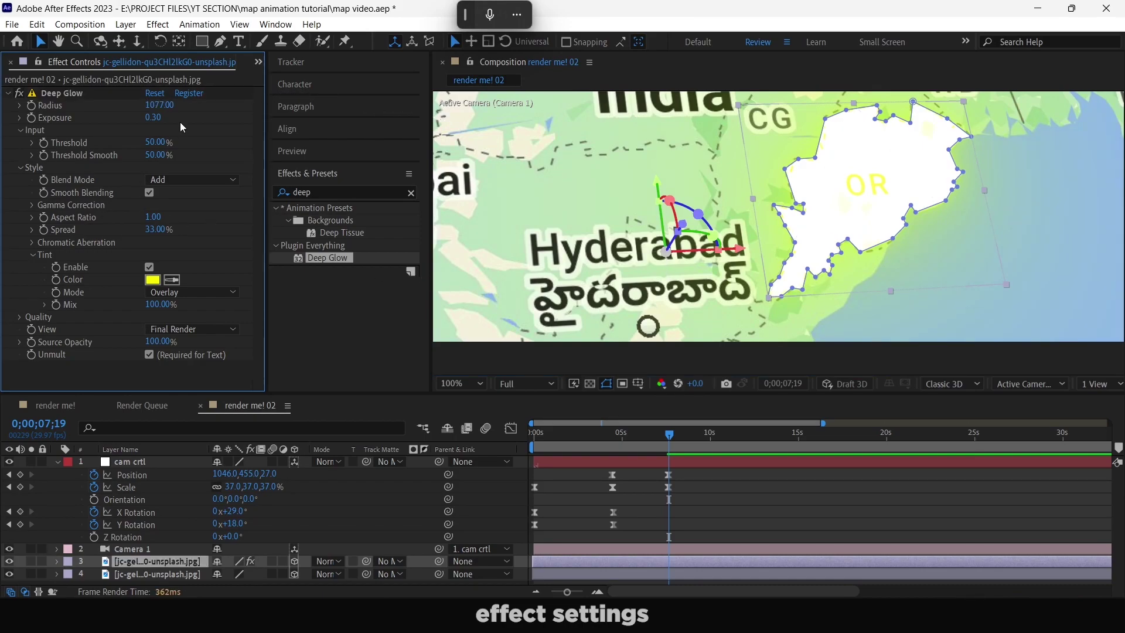
# - Set Deep Glow's Spread to 20% and check the glow across the whole map
pyautogui.click(155, 229)
pyautogui.write('20')
pyautogui.press('Return')
pyautogui.scroll(-1, 747, 215)
pyautogui.scroll(-3, 744, 213)
pyautogui.scroll(2, 744, 213)
pyautogui.click(729, 498)
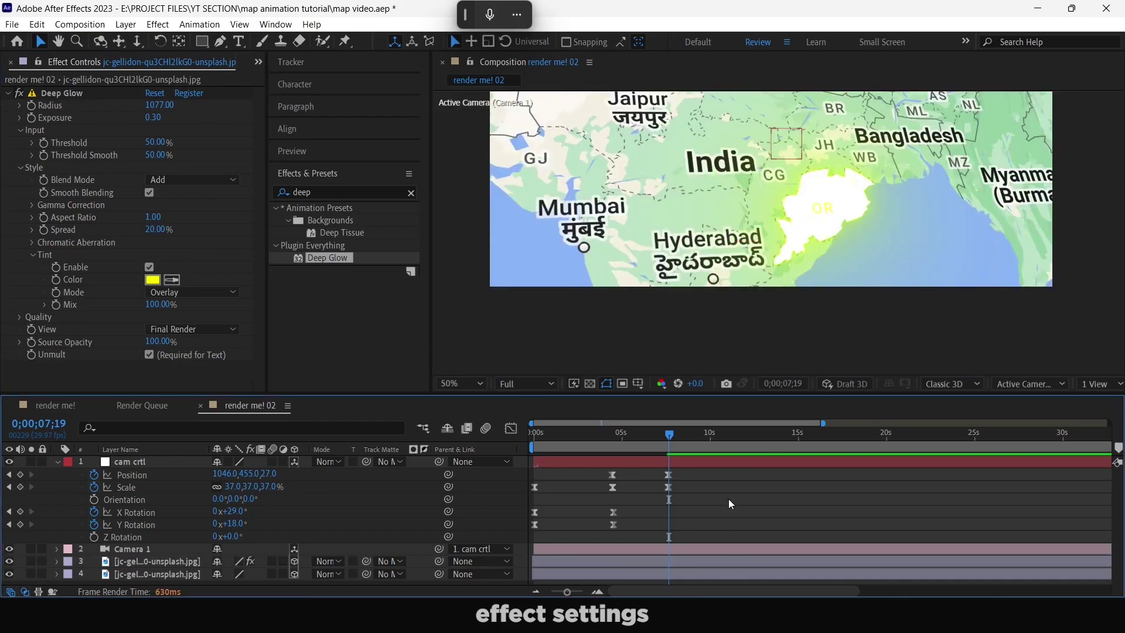
pyautogui.scroll(-2, 690, 196)
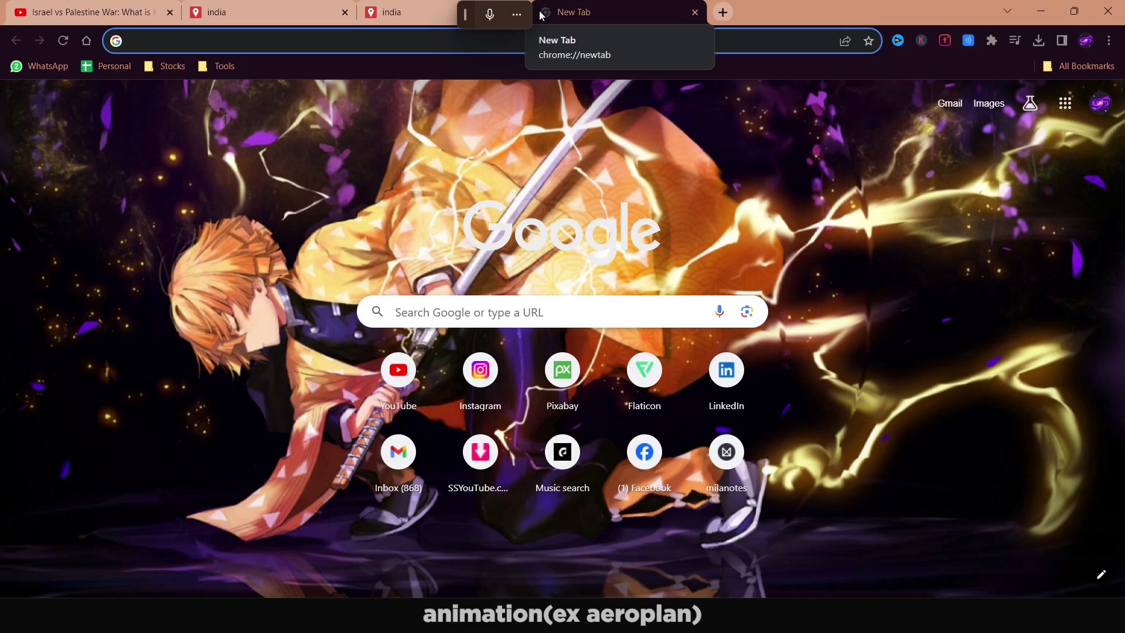
# - In Chrome, search Flaticon for "aeroplane" and download the first solid black icon as a PNG
pyautogui.write('flaticon.com/search?word=what')
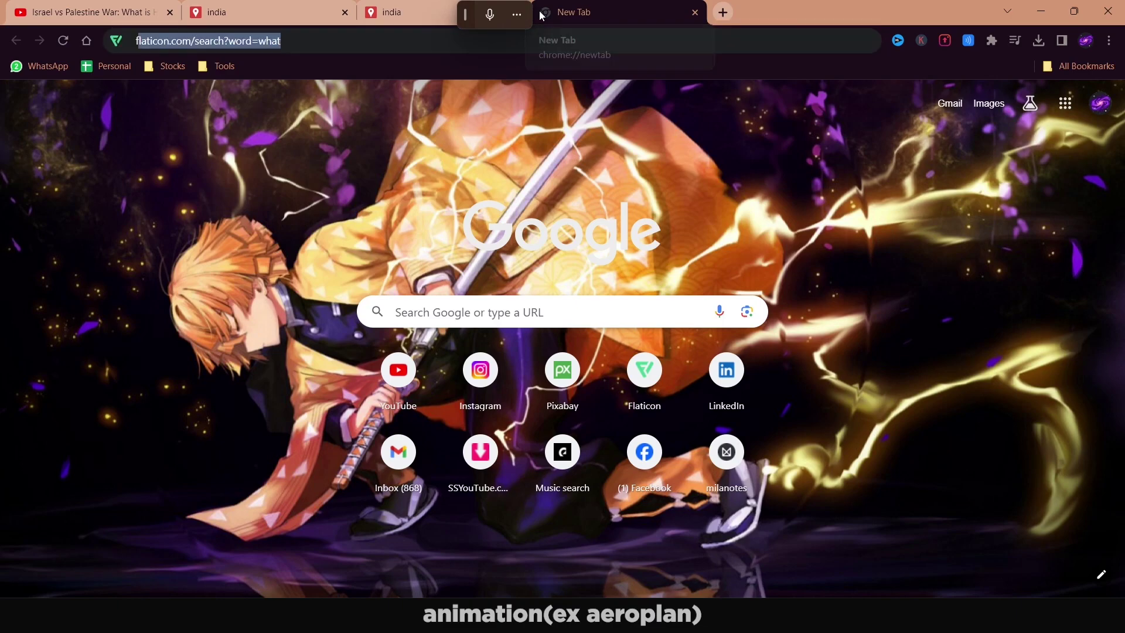
pyautogui.press('Return')
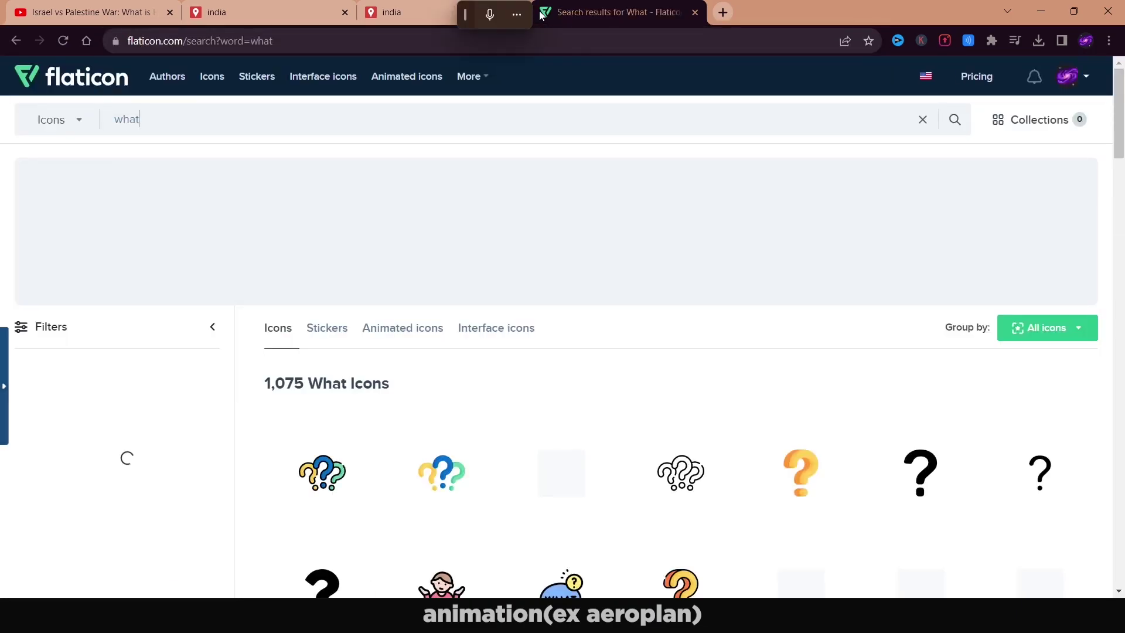
pyautogui.moveTo(262, 133); pyautogui.dragTo(69, 144)
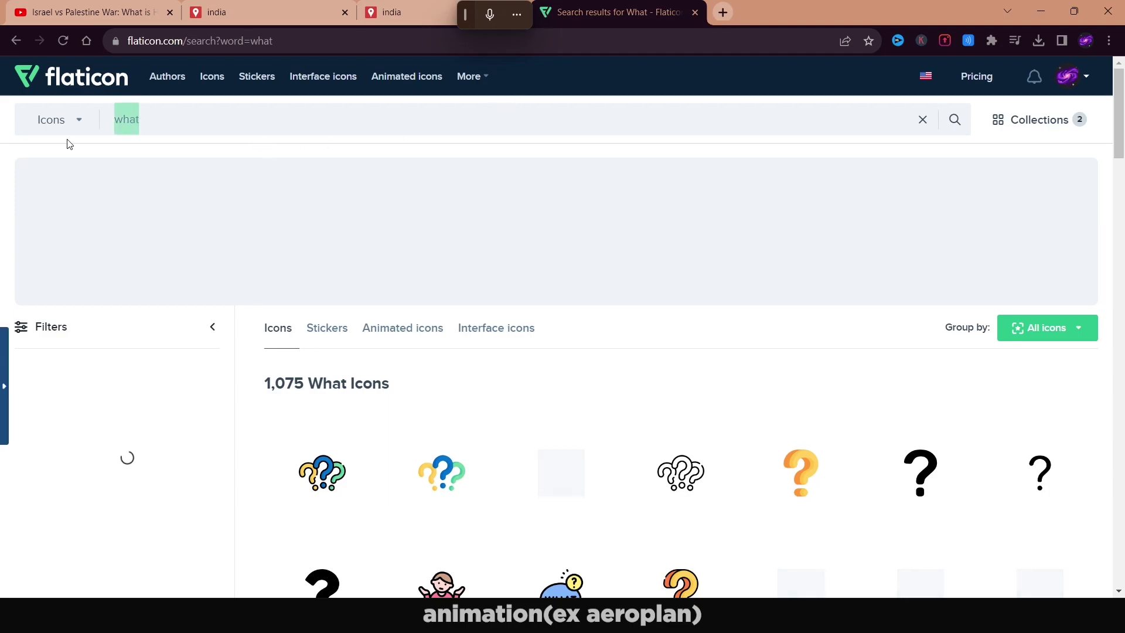
pyautogui.write('aeroplane')
pyautogui.press('Return')
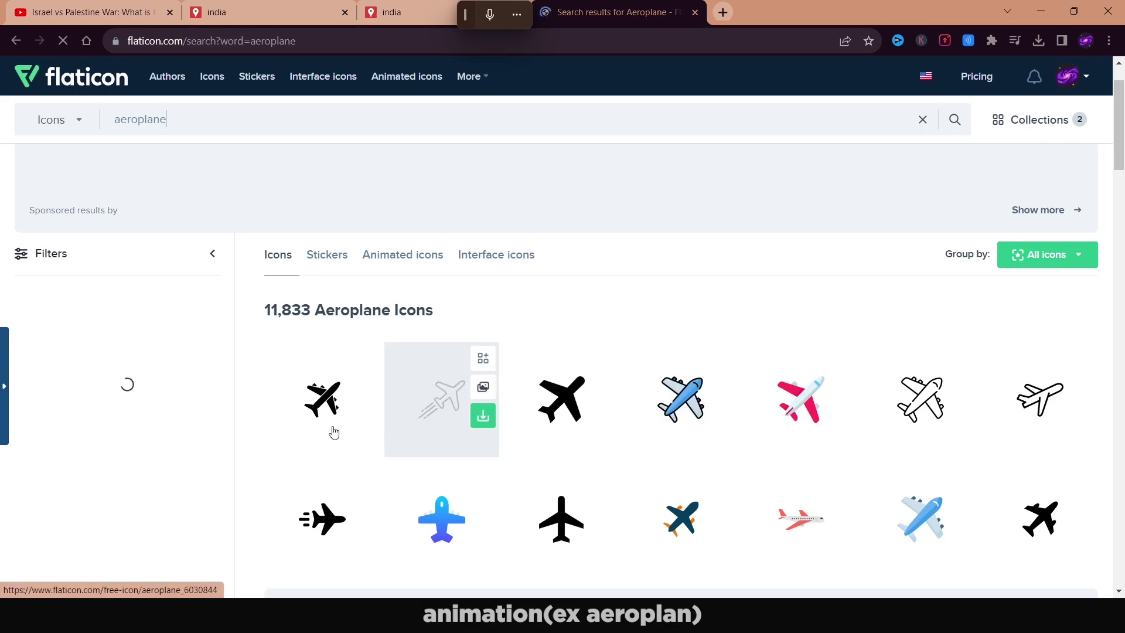
pyautogui.click(305, 413)
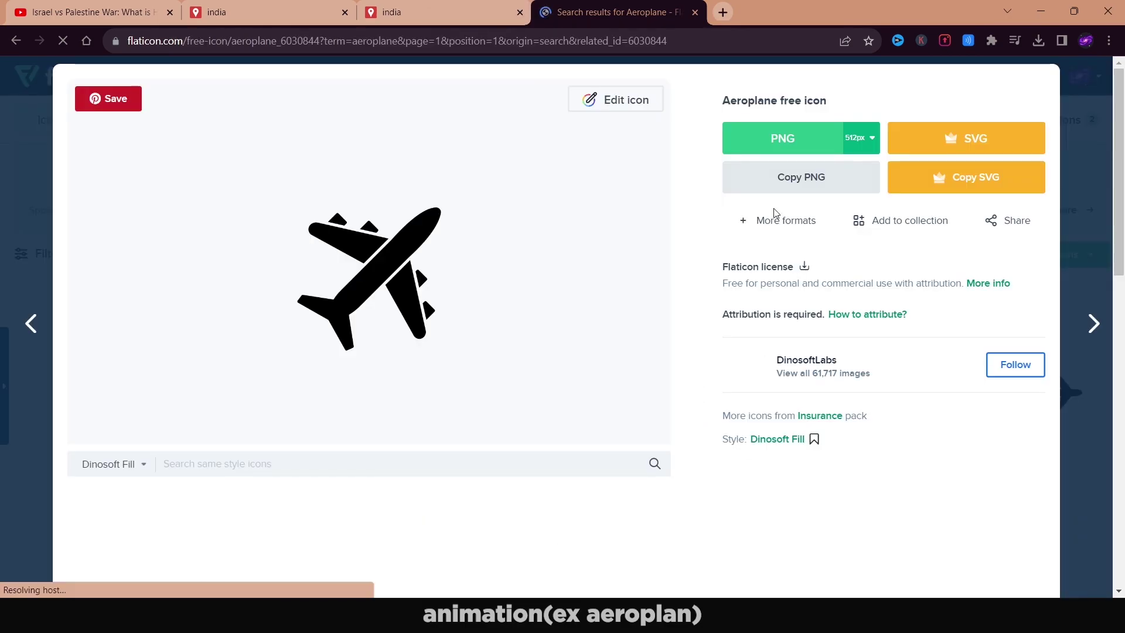
pyautogui.click(804, 140)
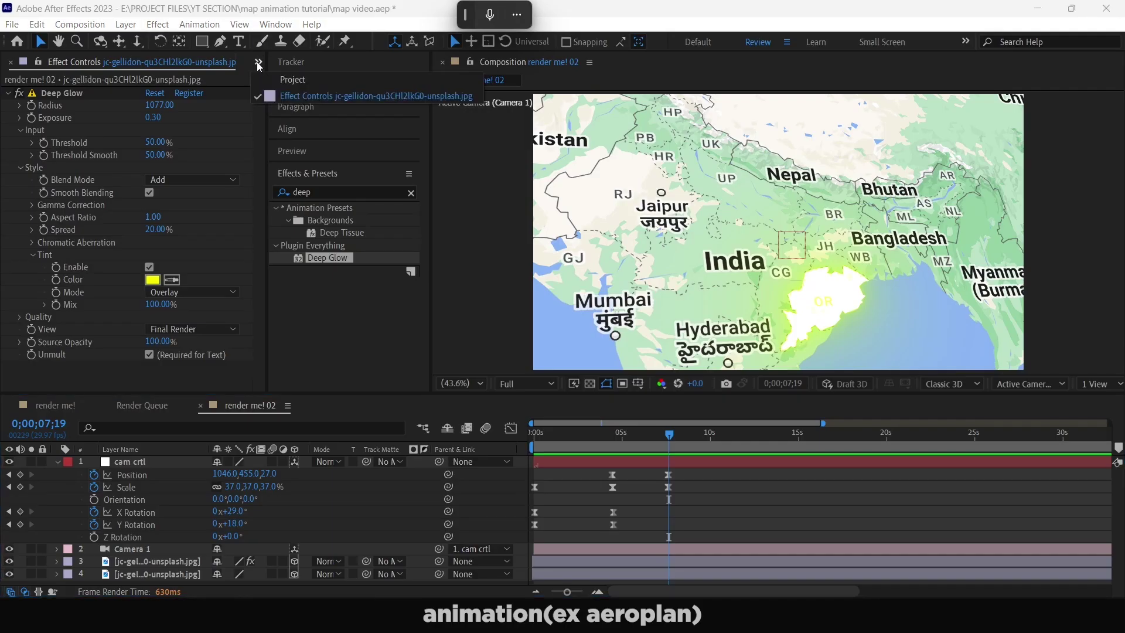
# - Return to the After Effects project and import the aeroplane (1) image from the map animation tutorial folder
pyautogui.click(292, 79)
pyautogui.doubleClick(192, 328)
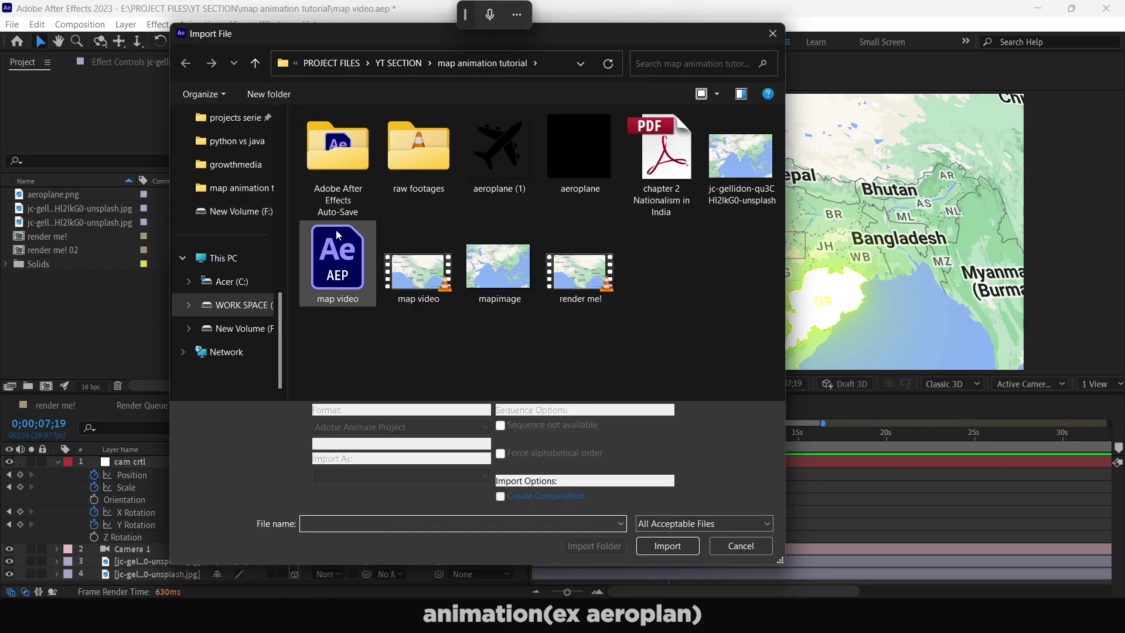
pyautogui.click(481, 173)
pyautogui.click(658, 539)
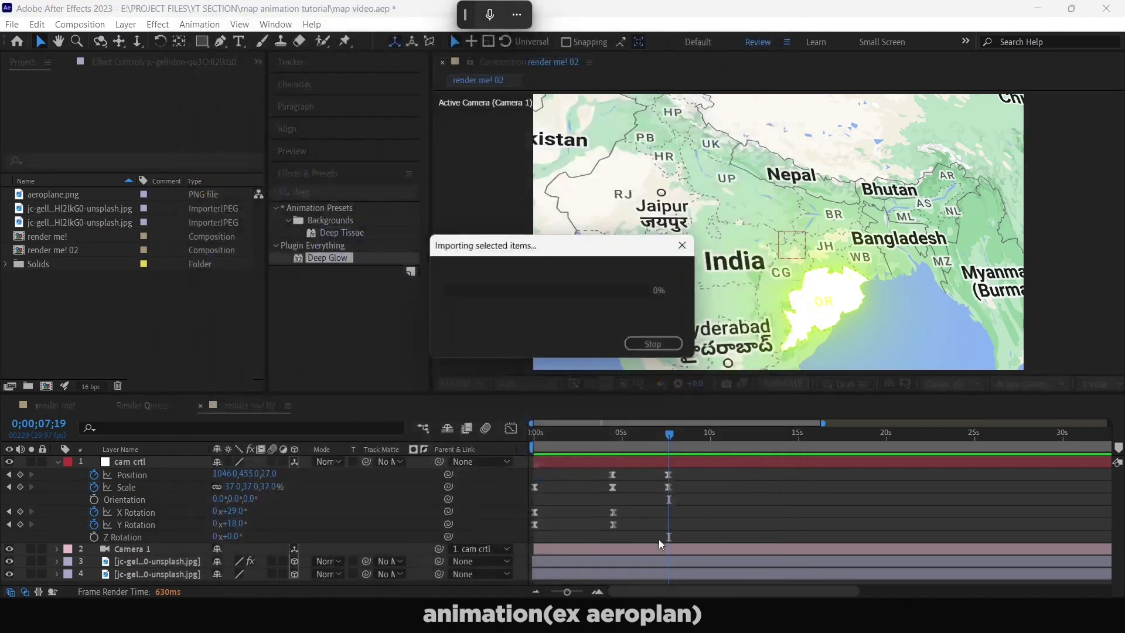
# - Add aeroplane (1).png to the render me! 02 composition as the topmost layer and make it 3D
pyautogui.moveTo(82, 193); pyautogui.dragTo(873, 461)
pyautogui.moveTo(154, 556); pyautogui.dragTo(155, 460)
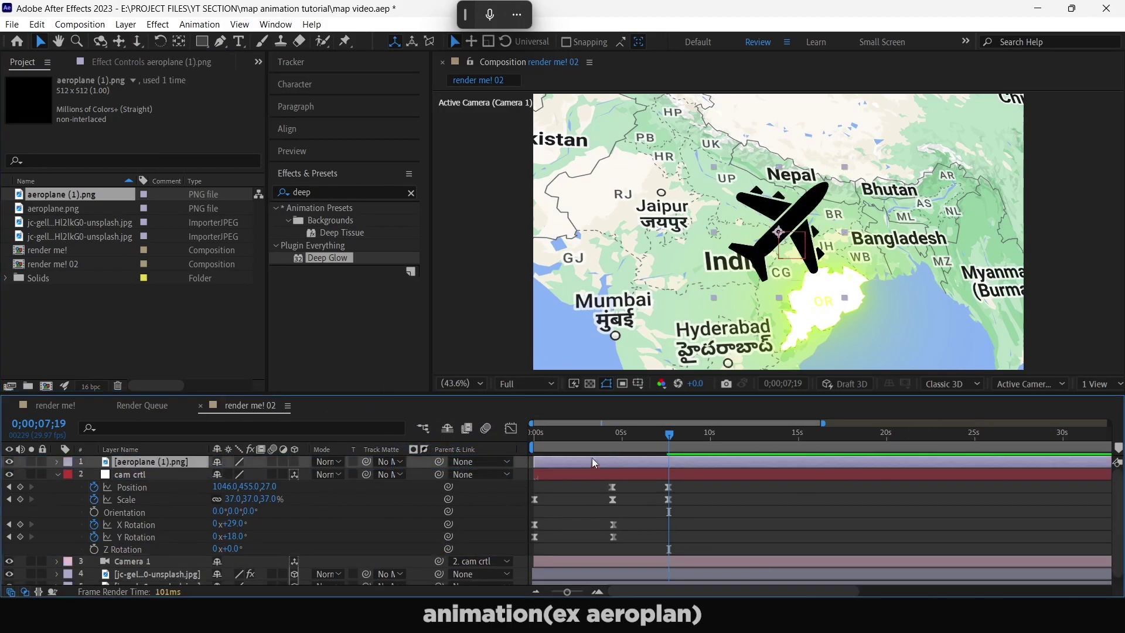
pyautogui.click(294, 473)
pyautogui.click(294, 462)
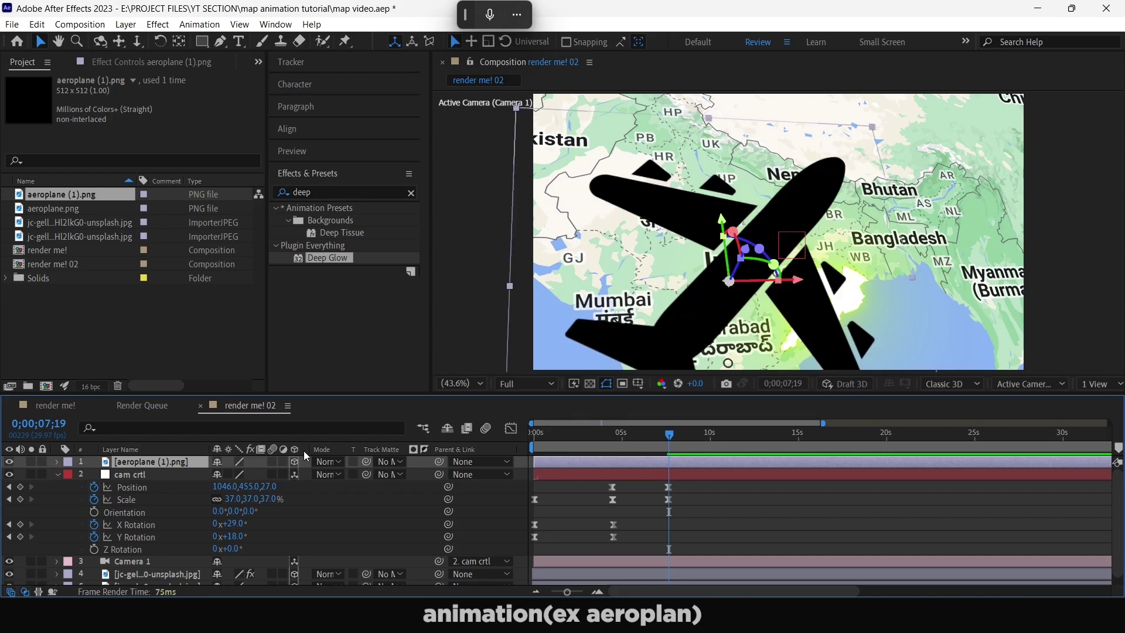
# - Scale the aeroplane layer to 7% and place it over the glowing state
pyautogui.press('s')
pyautogui.moveTo(279, 474); pyautogui.dragTo(202, 473)
pyautogui.moveTo(736, 291); pyautogui.dragTo(829, 312)
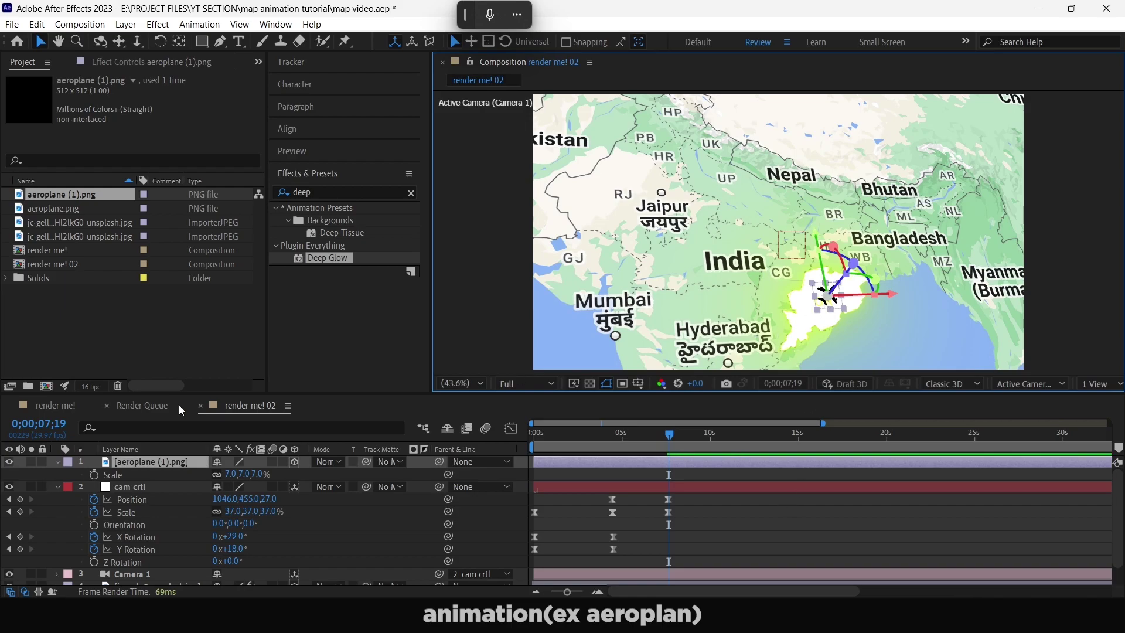
# - Reveal the aeroplane layer's Position, Scale and Rotation properties together in the timeline
pyautogui.press('r')
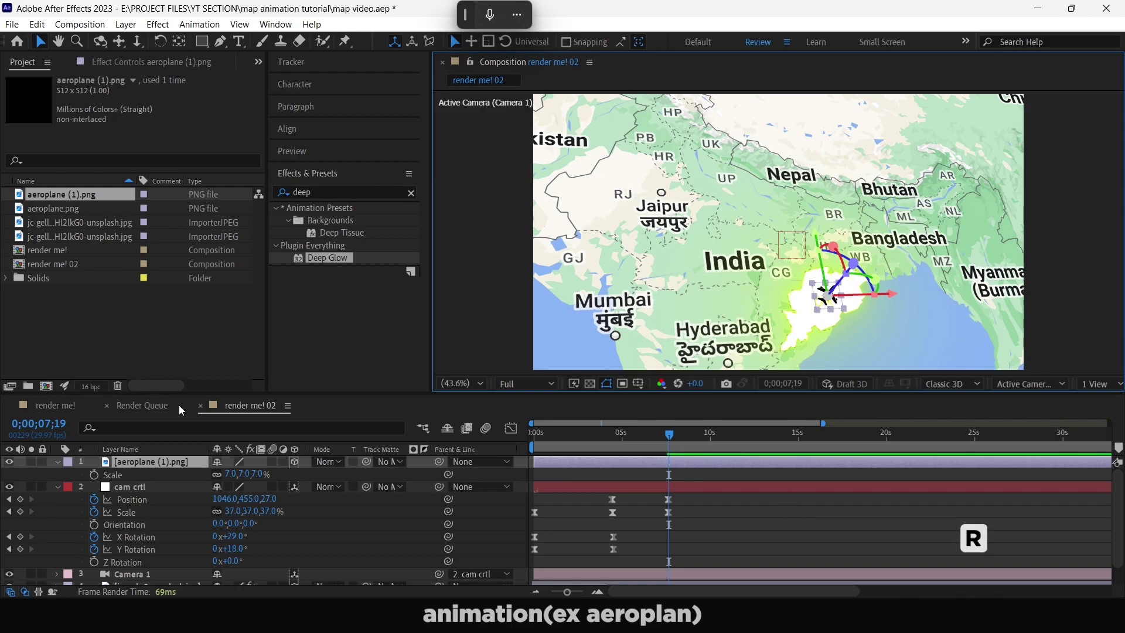
pyautogui.press('r')
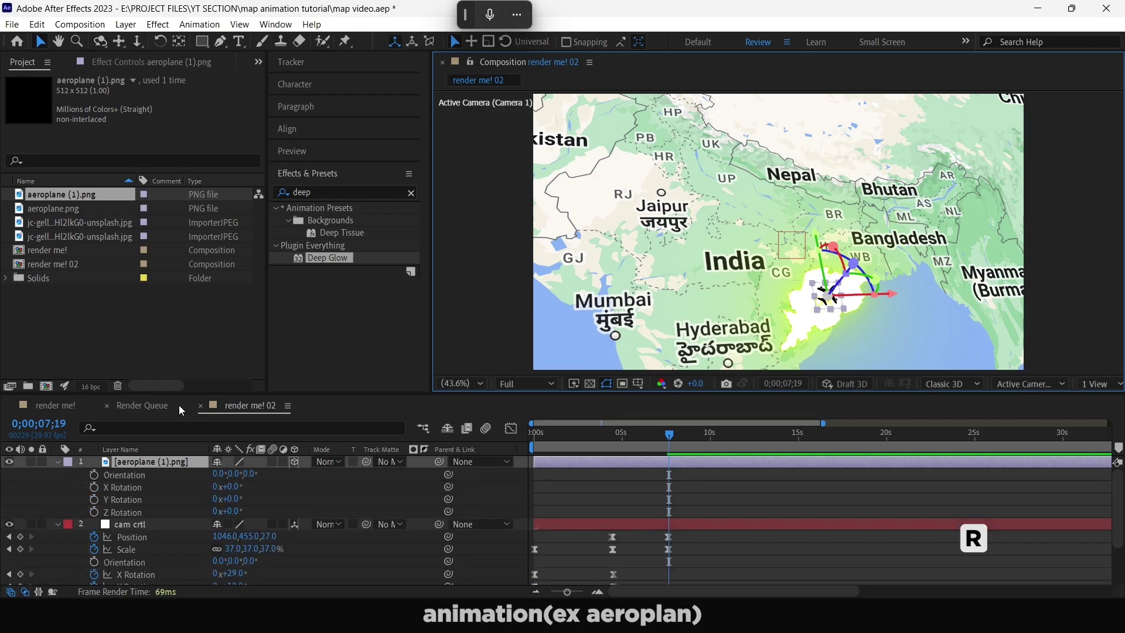
pyautogui.hotkey('shift', 'p')
pyautogui.hotkey('shift', 's')
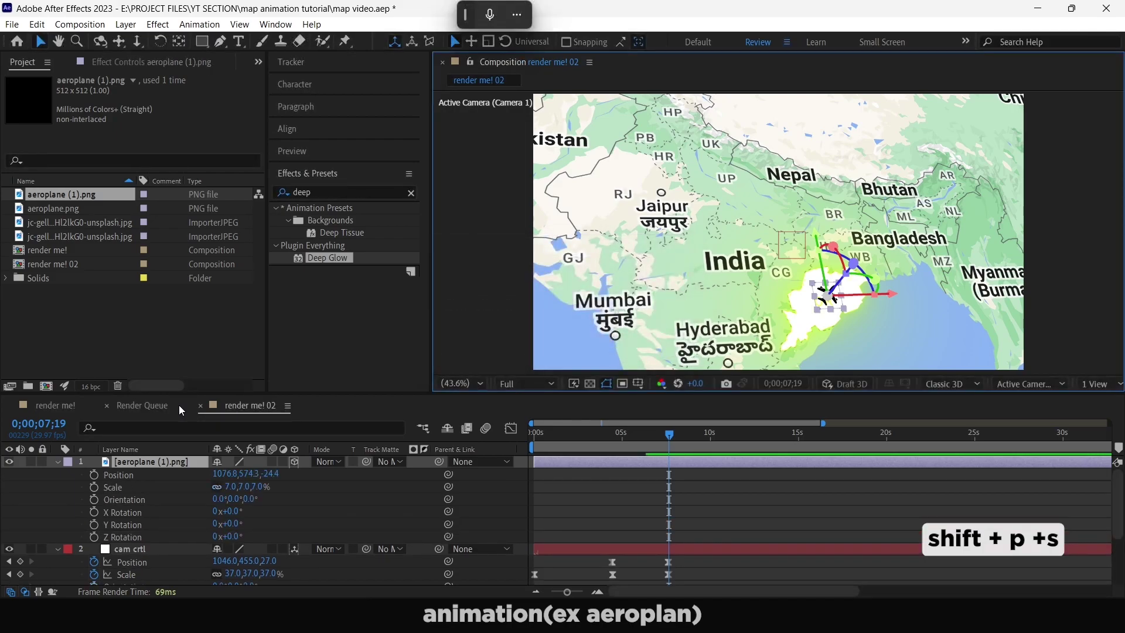
# - Go to 0;00;07;17 and set the aeroplane's Z Rotation to -68°
pyautogui.click(714, 487)
pyautogui.moveTo(642, 433); pyautogui.dragTo(659, 433)
pyautogui.click(667, 465)
pyautogui.click(712, 487)
pyautogui.press('space')
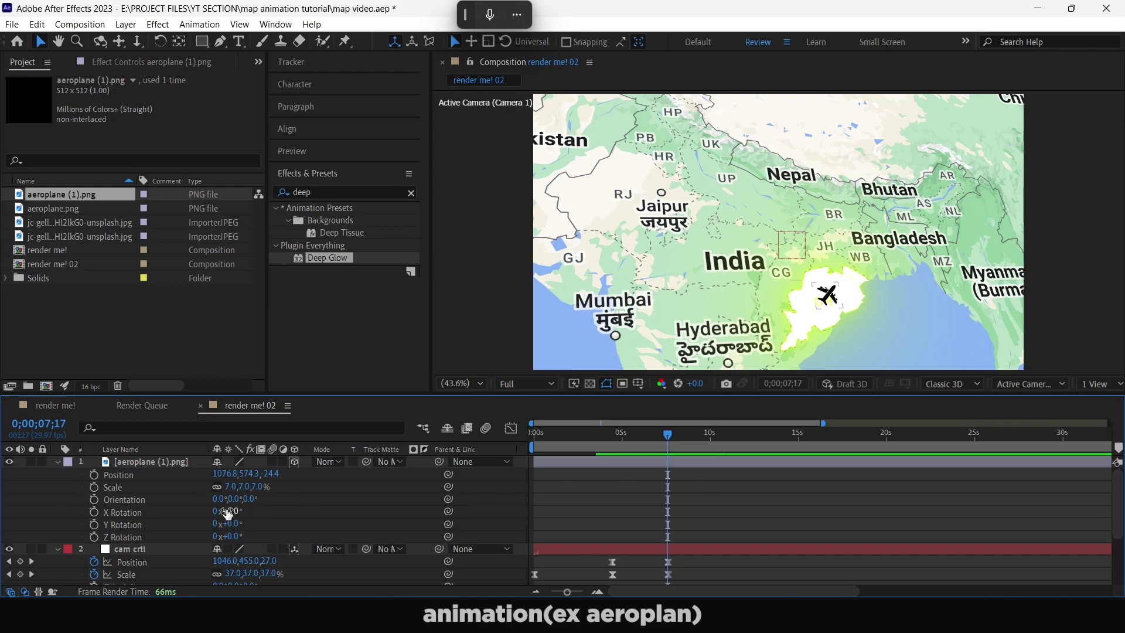
pyautogui.moveTo(237, 524); pyautogui.dragTo(187, 531)
pyautogui.moveTo(186, 532); pyautogui.dragTo(184, 536)
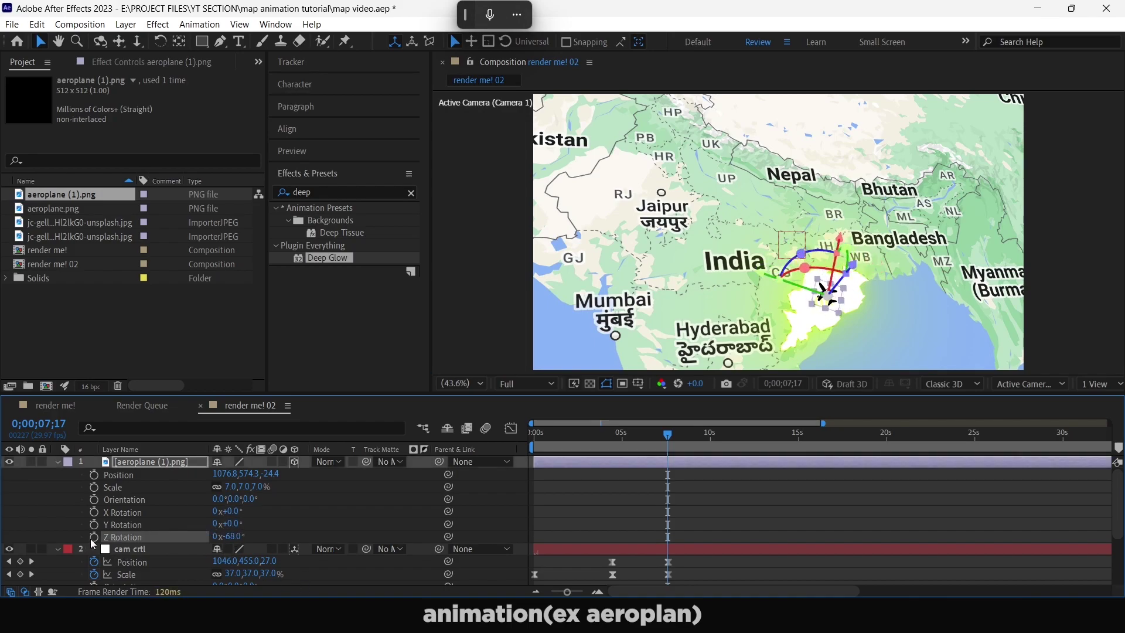
# - Add a Position keyframe for the aeroplane at 0;00;07;17 and move the current time to 0;00;11;00
pyautogui.click(94, 474)
pyautogui.moveTo(668, 435); pyautogui.dragTo(690, 436)
pyautogui.click(728, 437)
# - Move the aeroplane to northwest India, at about 881, 337, to keyframe the flight's end, and preview the motion
pyautogui.moveTo(762, 274); pyautogui.dragTo(612, 223)
pyautogui.moveTo(695, 192); pyautogui.dragTo(569, 142)
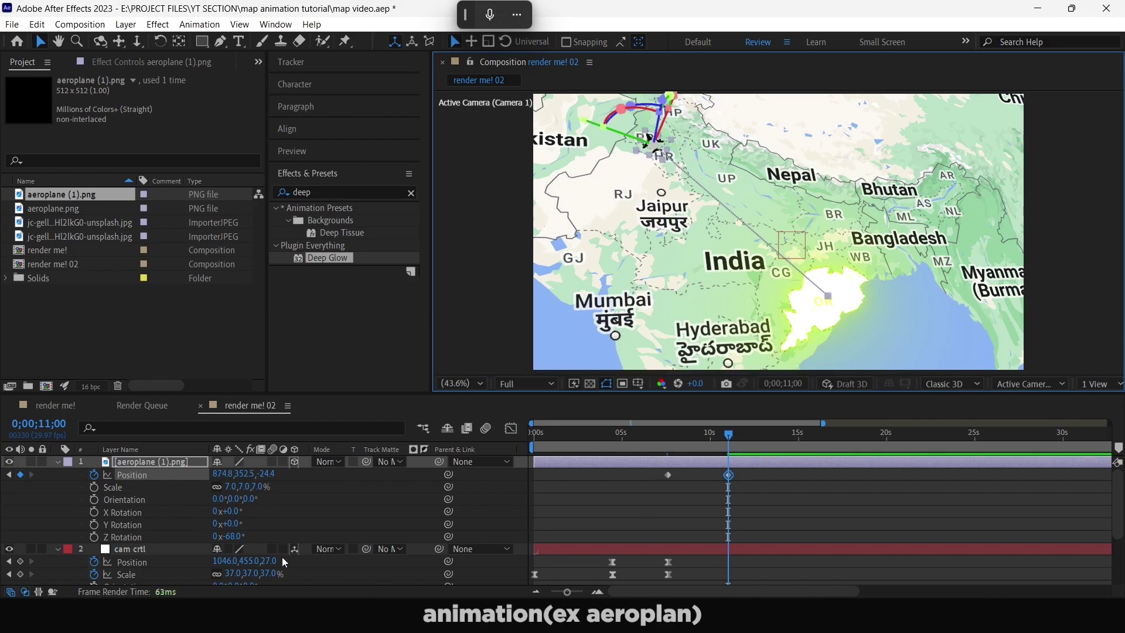
pyautogui.press(',')
pyautogui.press(',')
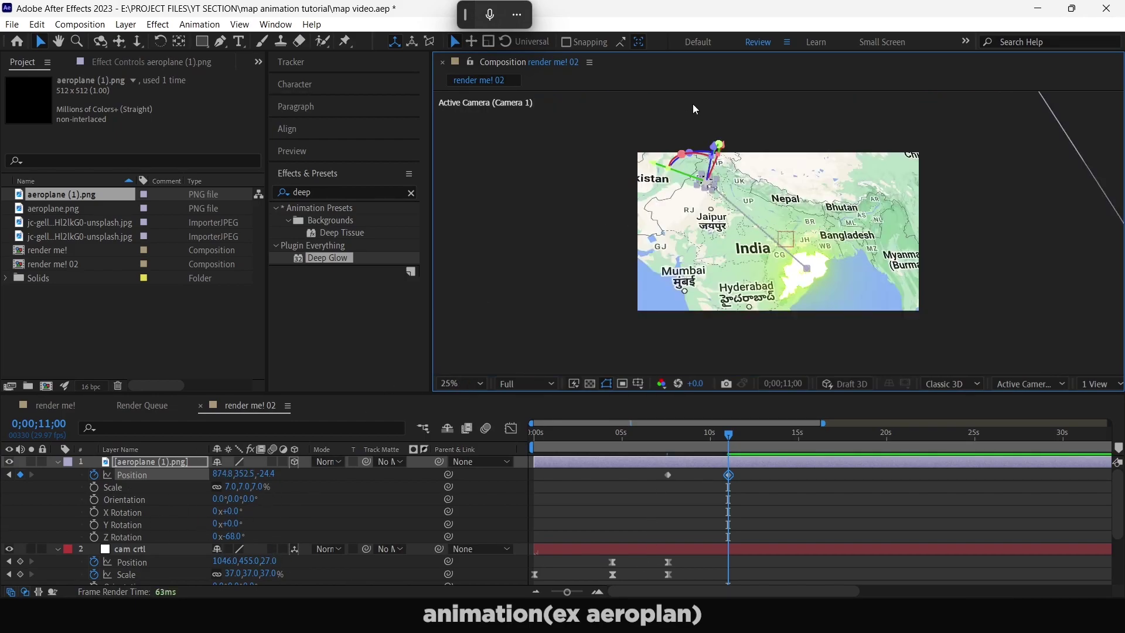
pyautogui.hotkey('shift', '/')
pyautogui.click(873, 489)
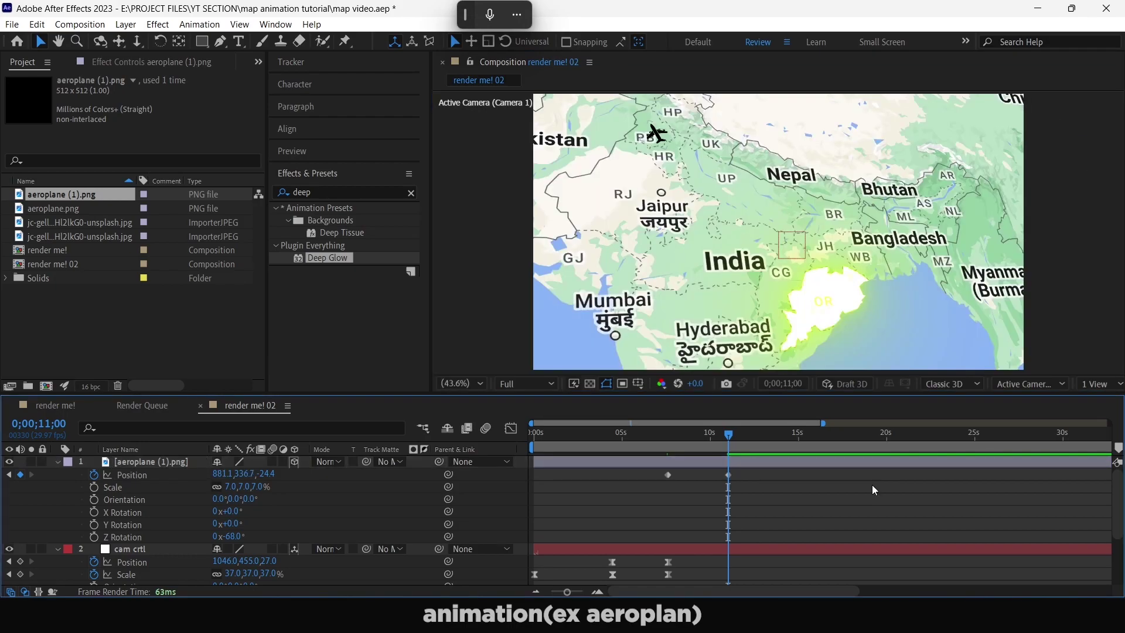
pyautogui.click(652, 438)
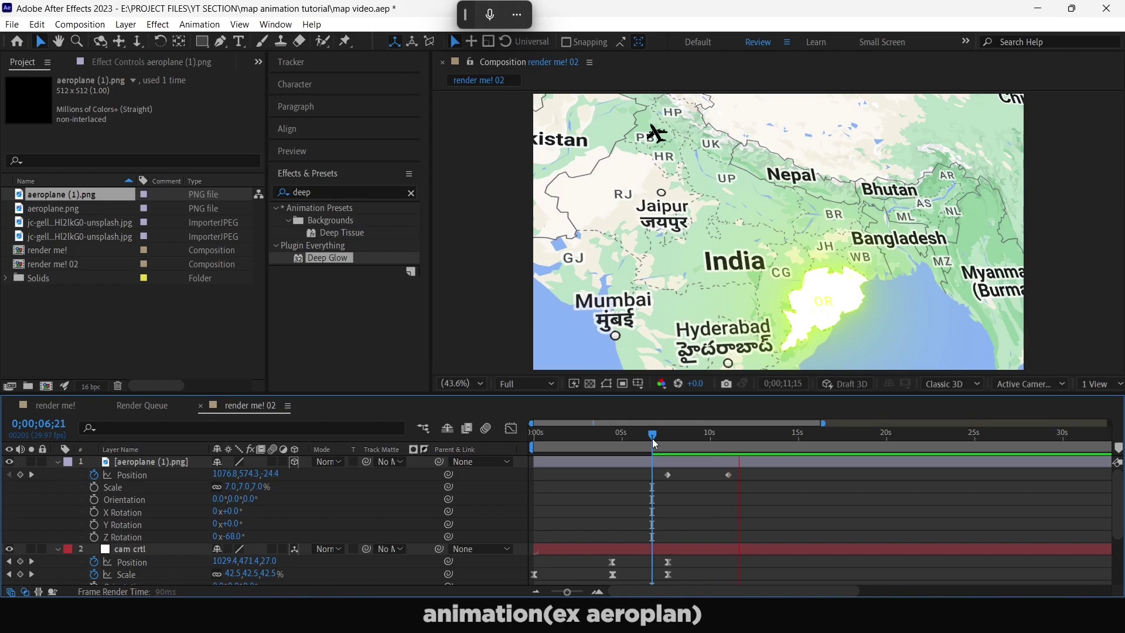
pyautogui.press('space')
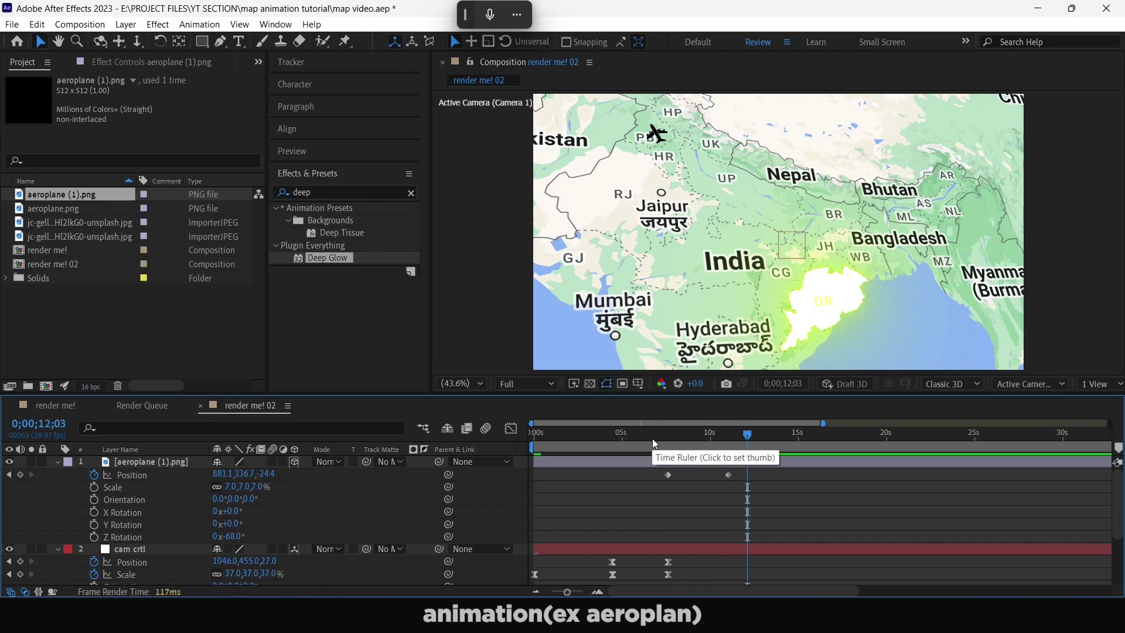
# - Apply Easy Ease to both aeroplane Position keyframes and preview the flight
pyautogui.moveTo(755, 501); pyautogui.dragTo(640, 475)
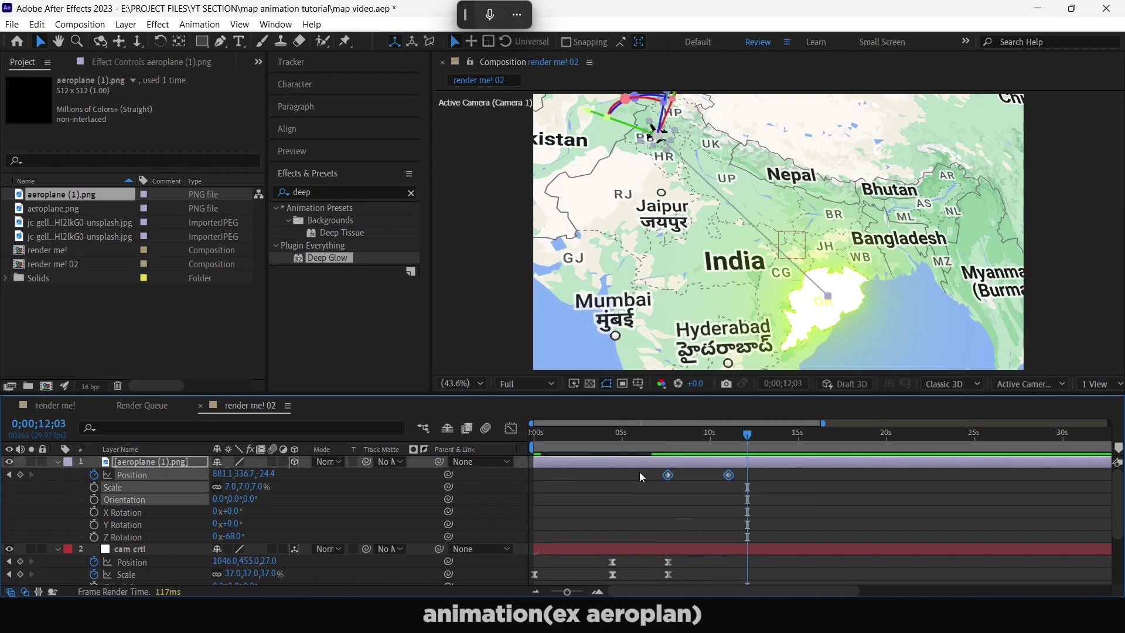
pyautogui.press('F9')
pyautogui.moveTo(690, 432); pyautogui.dragTo(694, 479)
pyautogui.click(722, 513)
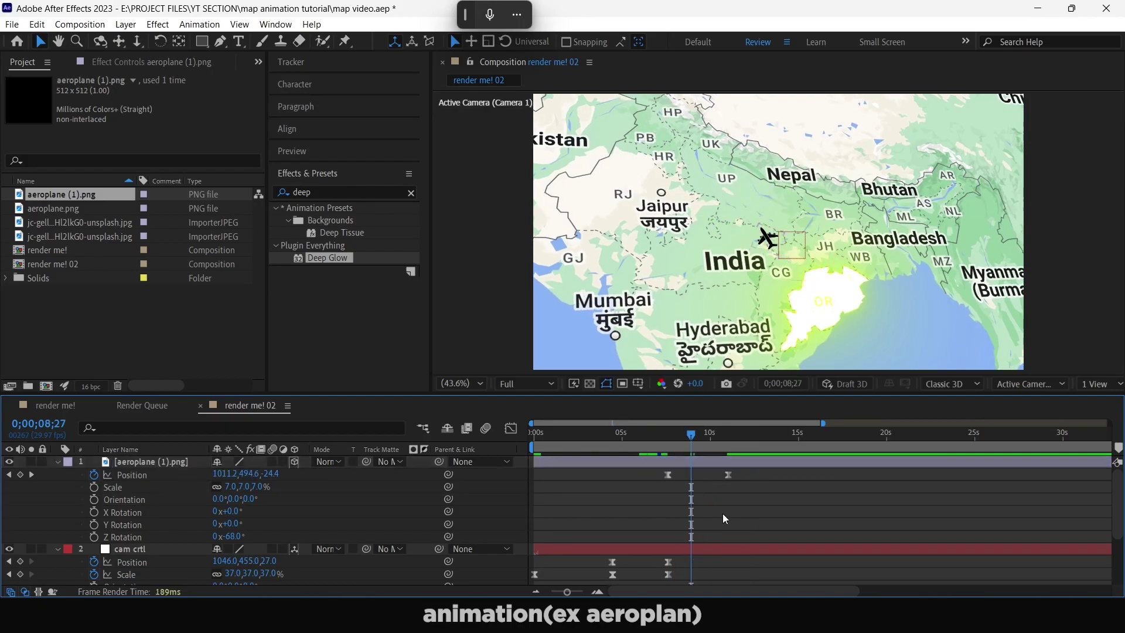
pyautogui.moveTo(690, 434)
pyautogui.mouseDown()
pyautogui.moveTo(658, 434)
pyautogui.moveTo(674, 434)
pyautogui.mouseUp()
pyautogui.press('space')
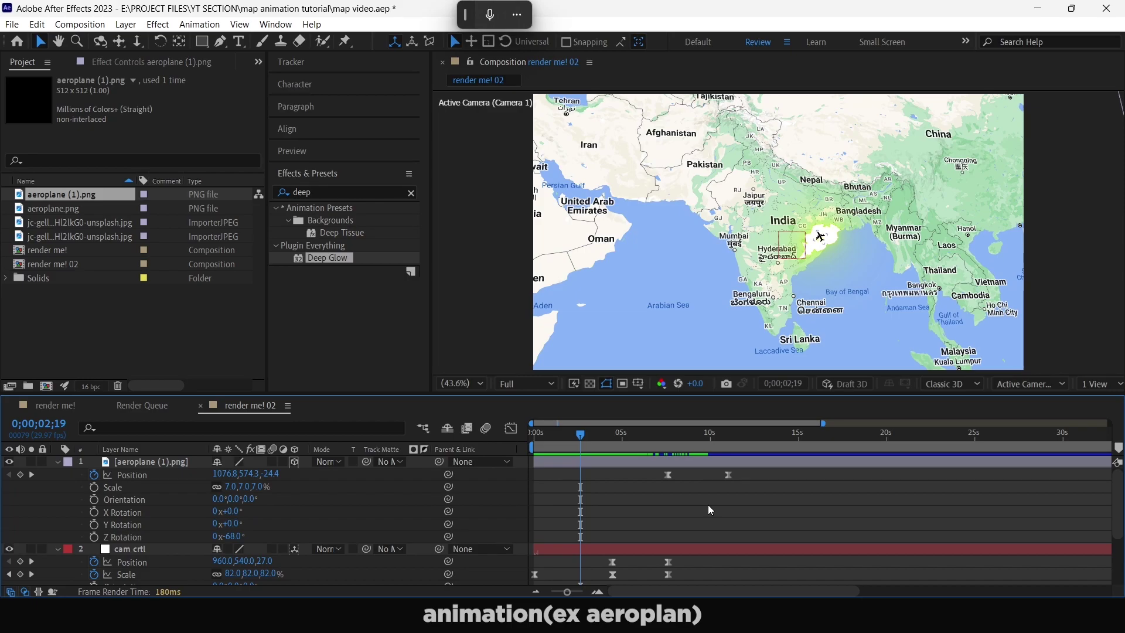
# - Expand Camera 1's Camera Options and turn on Depth of Field
pyautogui.scroll(-3, 708, 504)
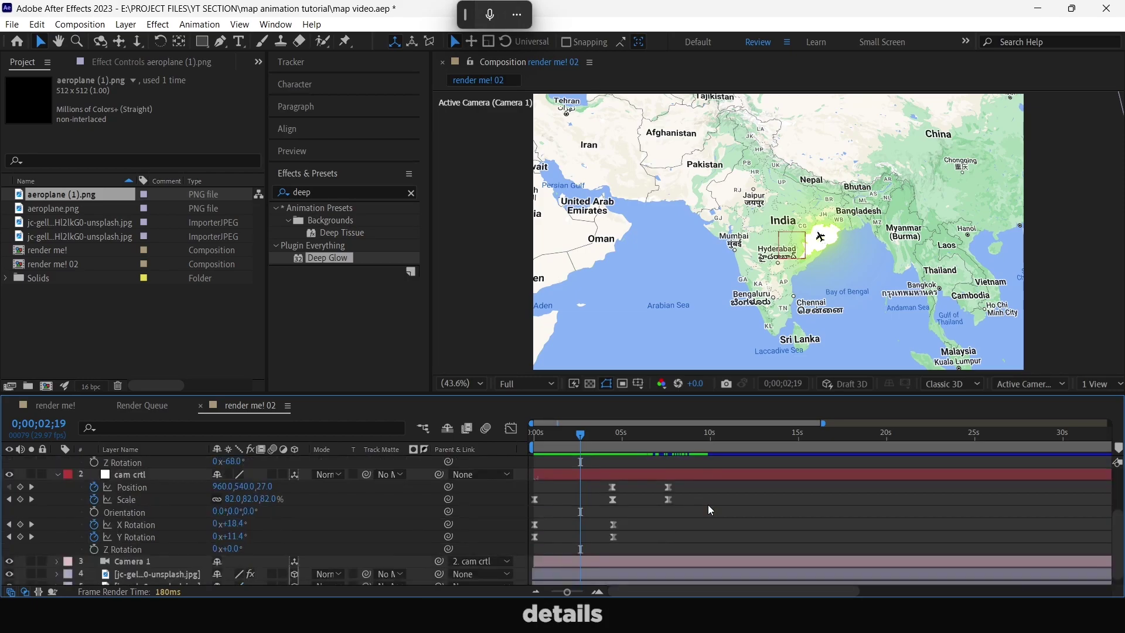
pyautogui.scroll(-1, 708, 505)
pyautogui.click(58, 553)
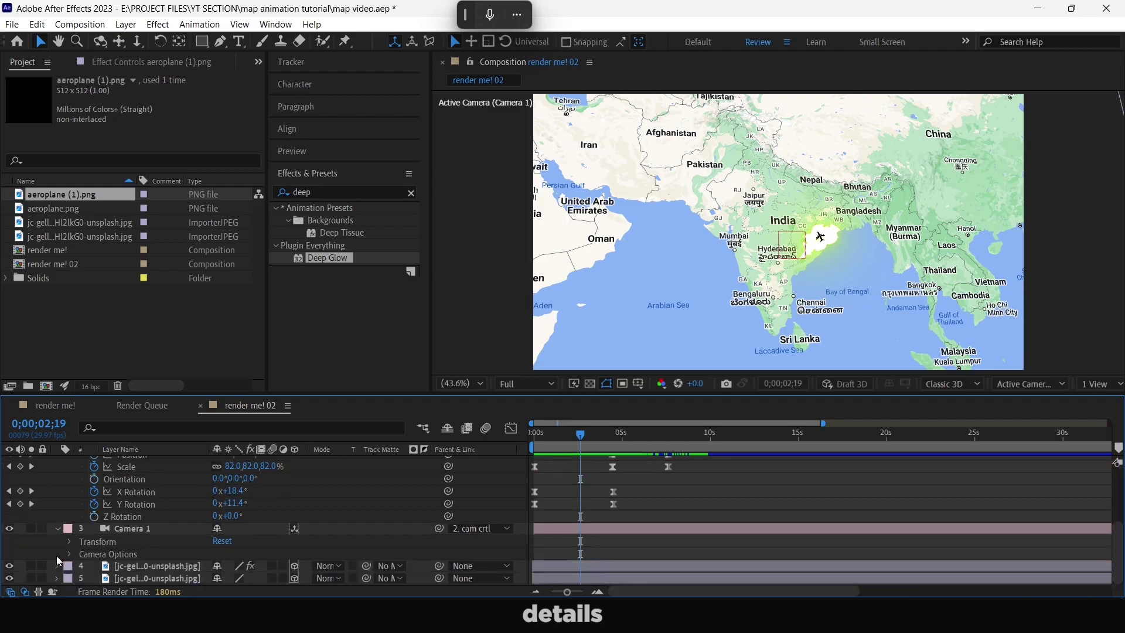
pyautogui.click(71, 553)
pyautogui.scroll(-2, 69, 550)
pyautogui.scroll(2, 117, 527)
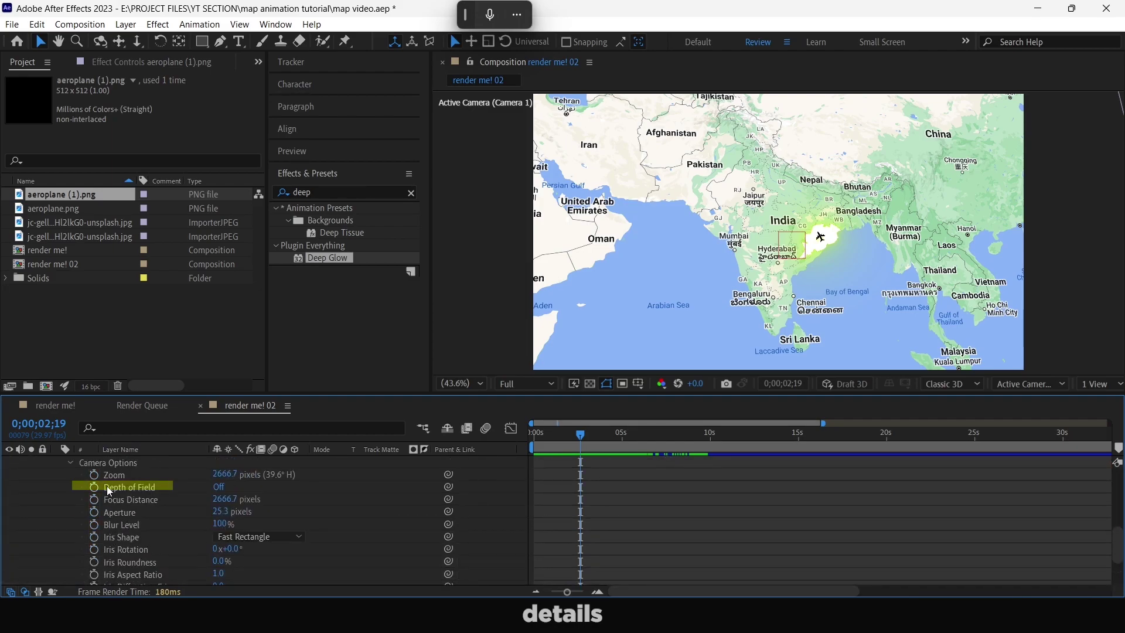
pyautogui.click(218, 487)
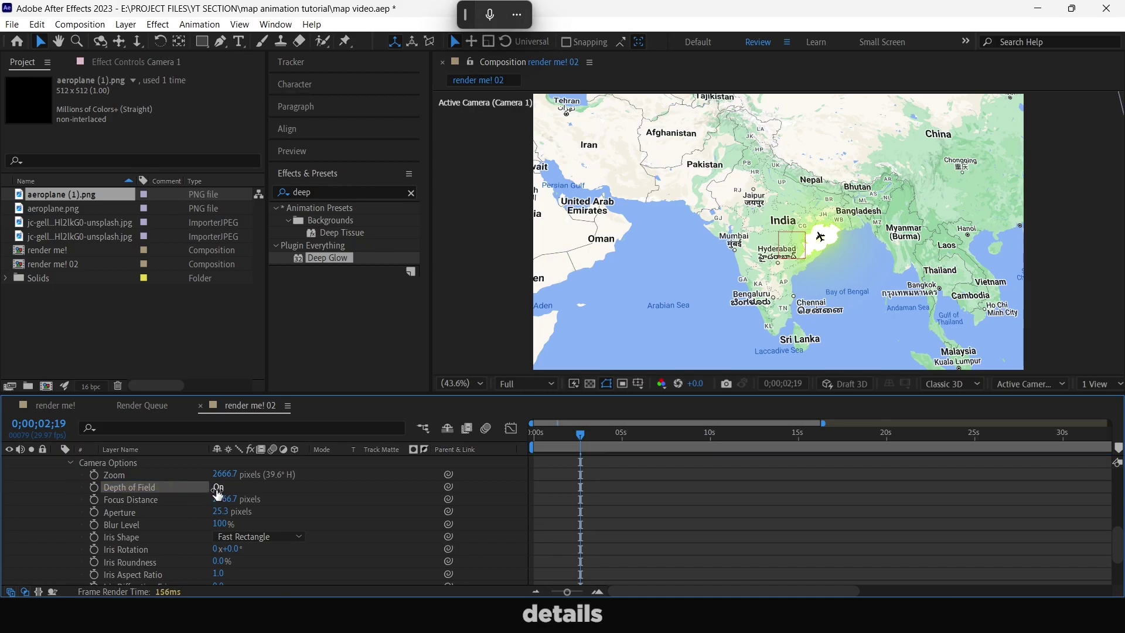
# - Enable keyframing for Camera 1's Focus Distance and Aperture at 0;00;00;00
pyautogui.press('Home')
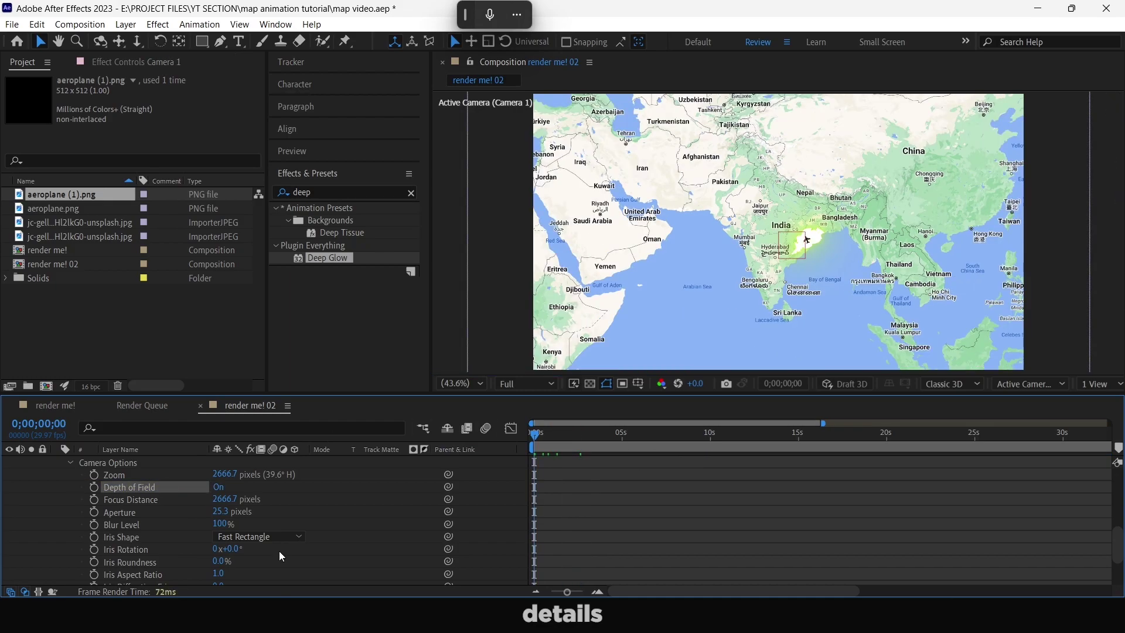
pyautogui.click(133, 499)
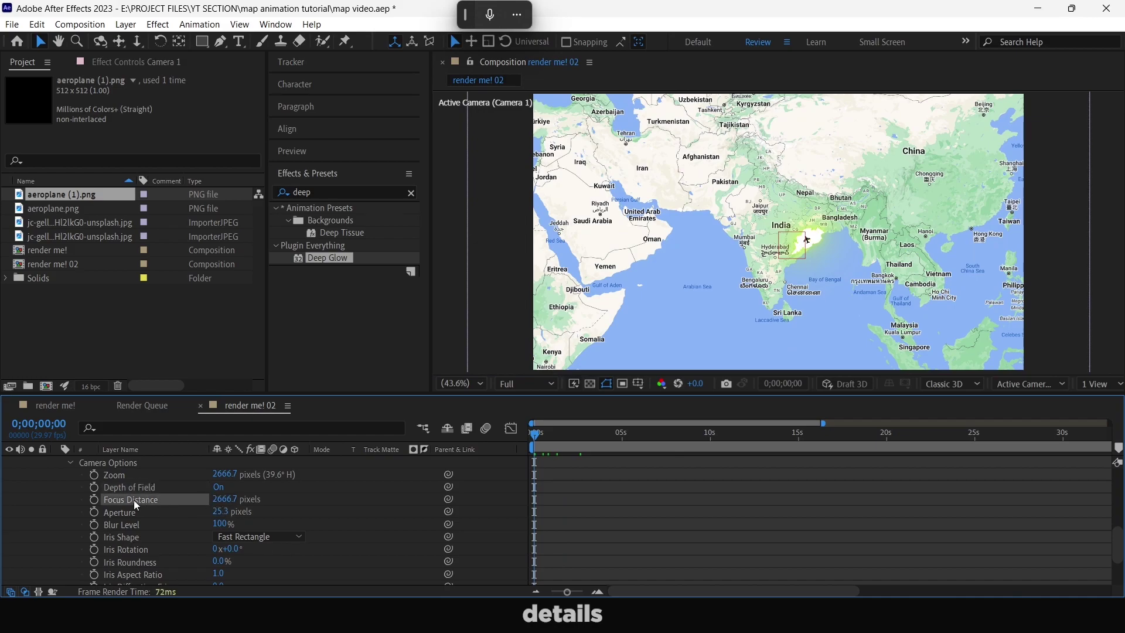
pyautogui.click(136, 512)
pyautogui.click(93, 499)
pyautogui.click(94, 512)
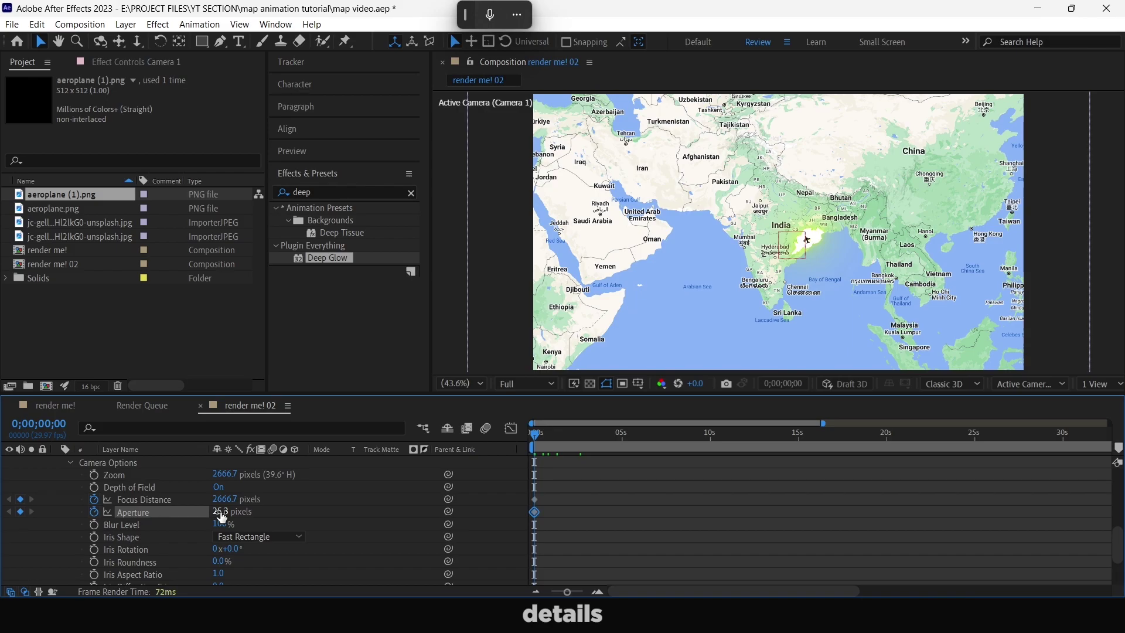
pyautogui.click(312, 504)
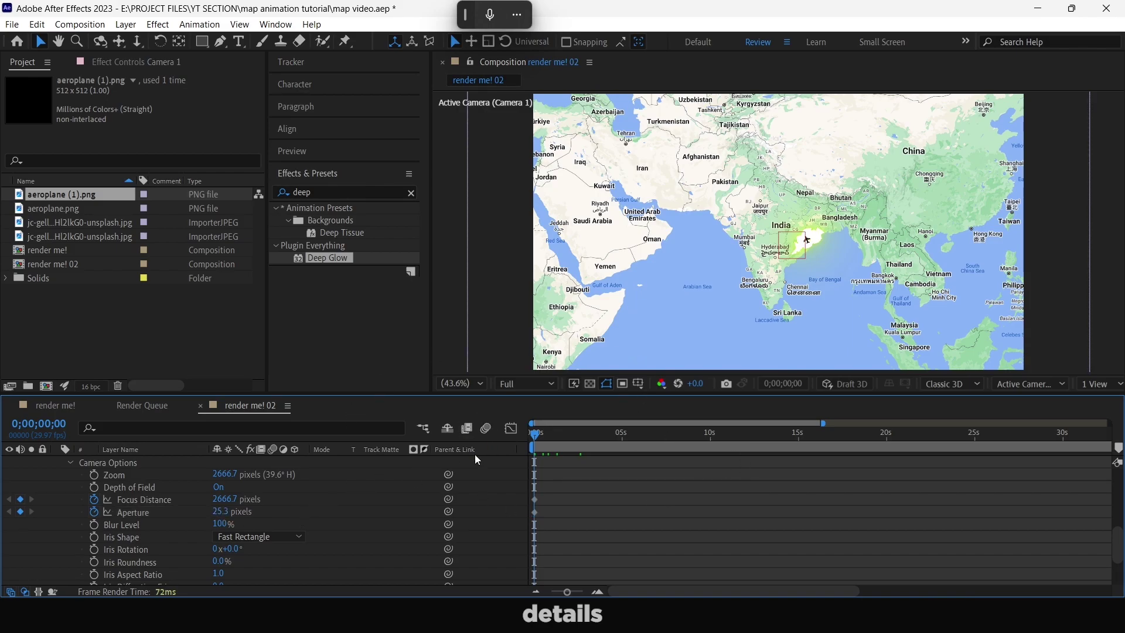
# - Set Camera 1's Aperture to 1245.3 pixels at the start and its Focus Distance to 2565.7 pixels at 0;00;03;15
pyautogui.moveTo(224, 511); pyautogui.dragTo(1074, 464)
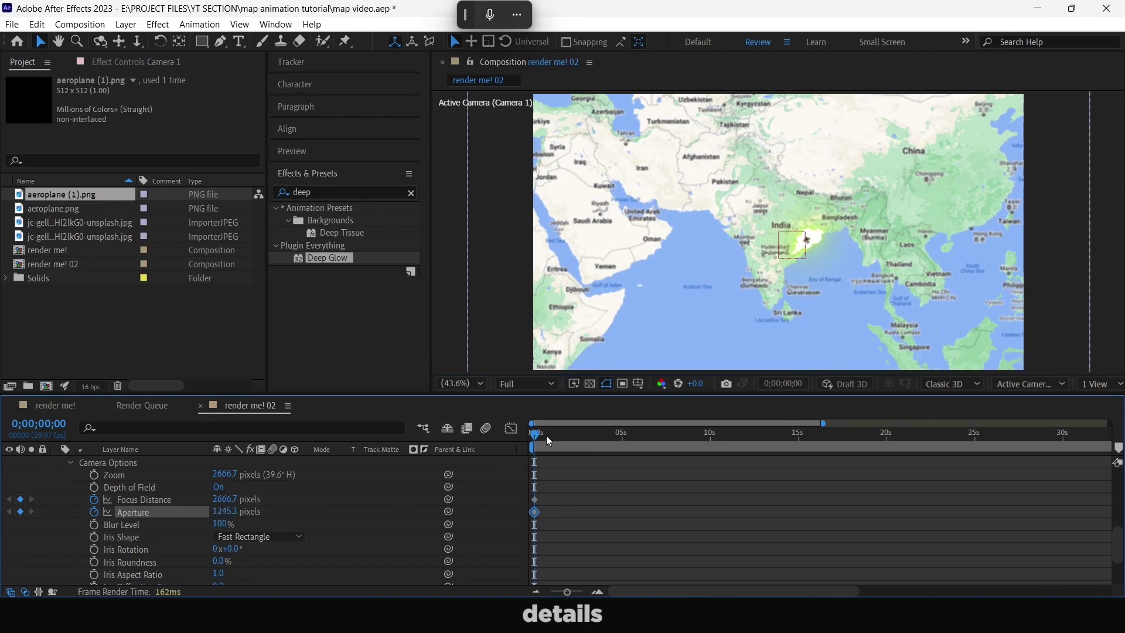
pyautogui.moveTo(550, 438); pyautogui.dragTo(595, 423)
pyautogui.moveTo(232, 502); pyautogui.dragTo(143, 486)
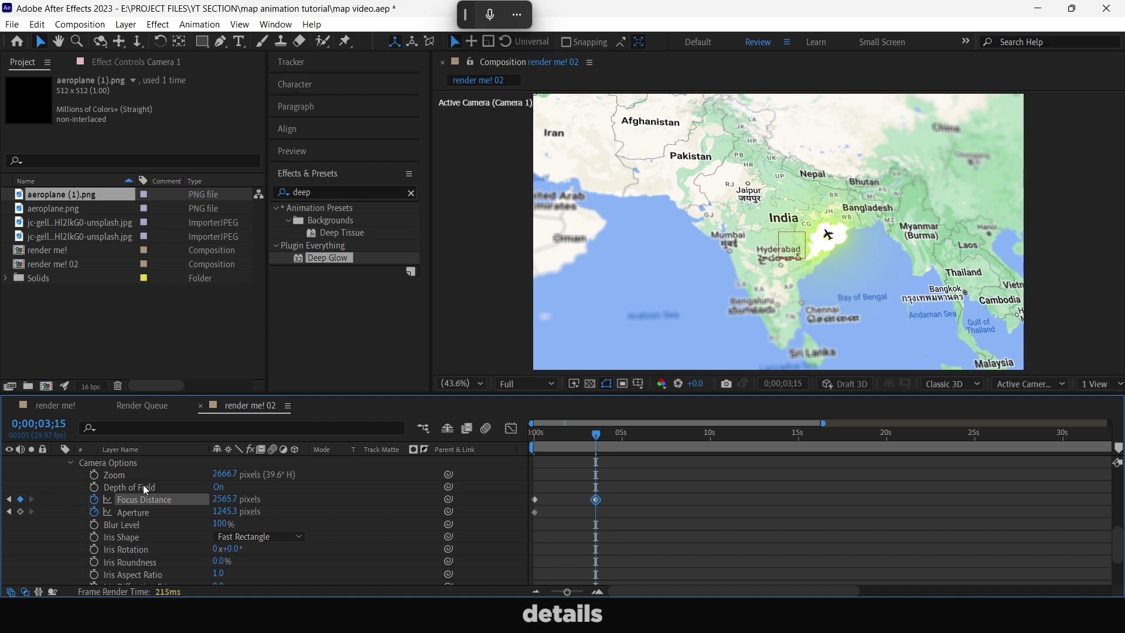
# - Move the second Focus Distance keyframe in line with cam crtl's keyframes and go to 0;00;04;15
pyautogui.scroll(5, 712, 508)
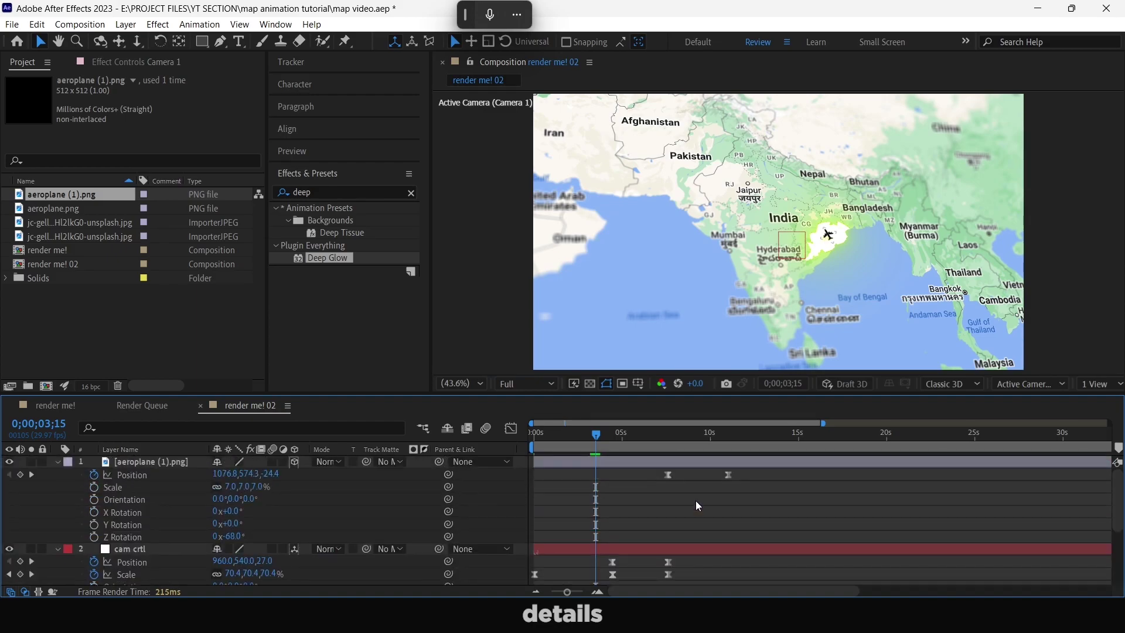
pyautogui.scroll(-3, 729, 531)
pyautogui.scroll(3, 649, 547)
pyautogui.scroll(-4, 648, 547)
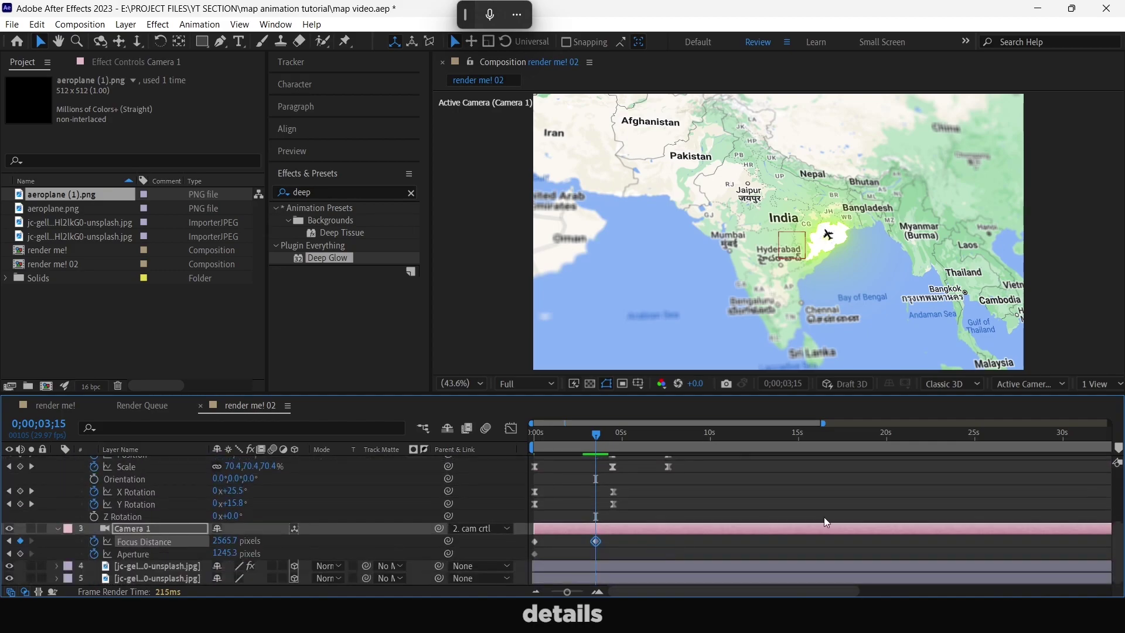
pyautogui.moveTo(595, 540); pyautogui.dragTo(614, 540)
pyautogui.moveTo(595, 434); pyautogui.dragTo(657, 504)
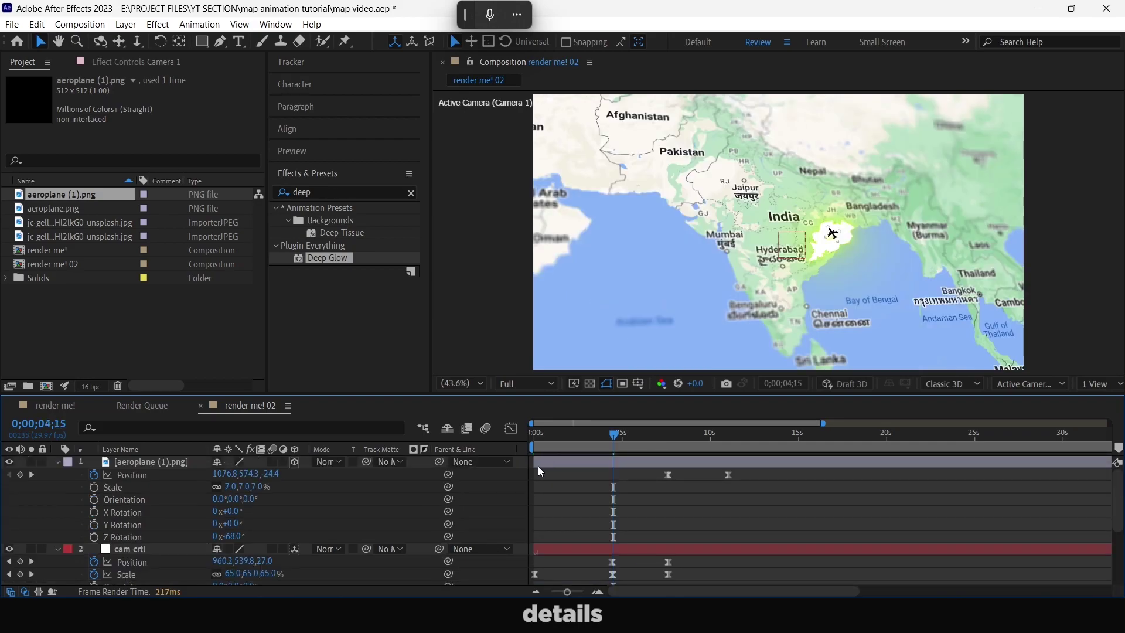
# - Trim the aeroplane layer's start to about 0;00;07;16 and keyframe its Opacity from 0% to 100% for a fade-in
pyautogui.moveTo(533, 461); pyautogui.dragTo(654, 471)
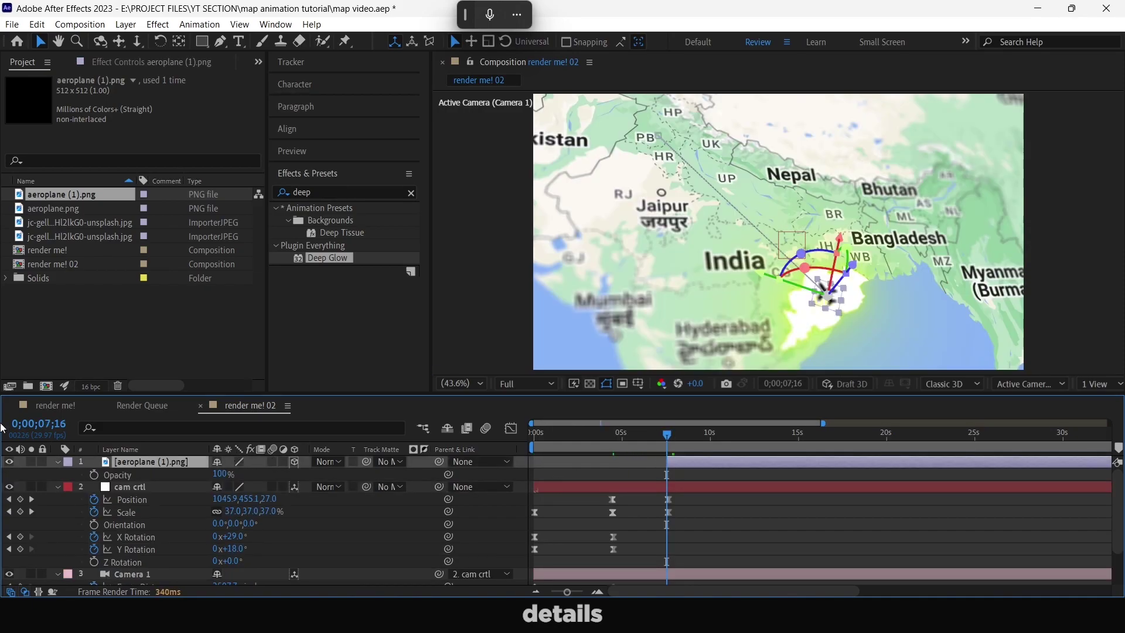
pyautogui.click(94, 474)
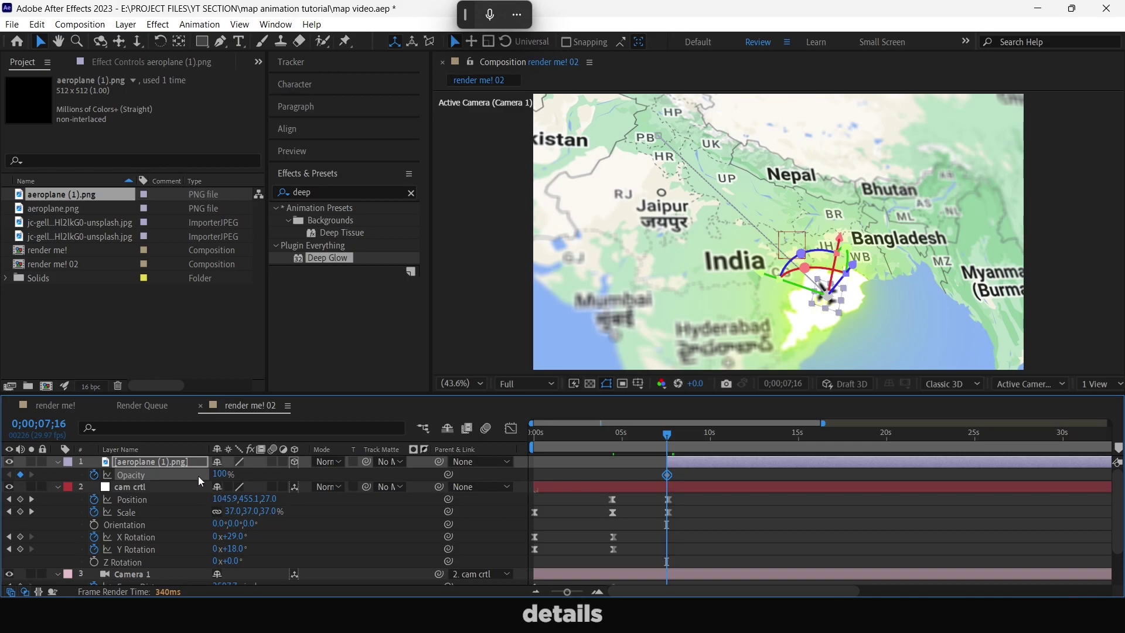
pyautogui.moveTo(197, 476); pyautogui.dragTo(147, 476)
pyautogui.click(678, 441)
pyautogui.moveTo(218, 474); pyautogui.dragTo(561, 487)
# - Go to 0;00;09;20 and check the aeroplane's visibility and focus along its flight path
pyautogui.moveTo(667, 441); pyautogui.dragTo(707, 443)
pyautogui.click(769, 514)
pyautogui.scroll(3, 668, 156)
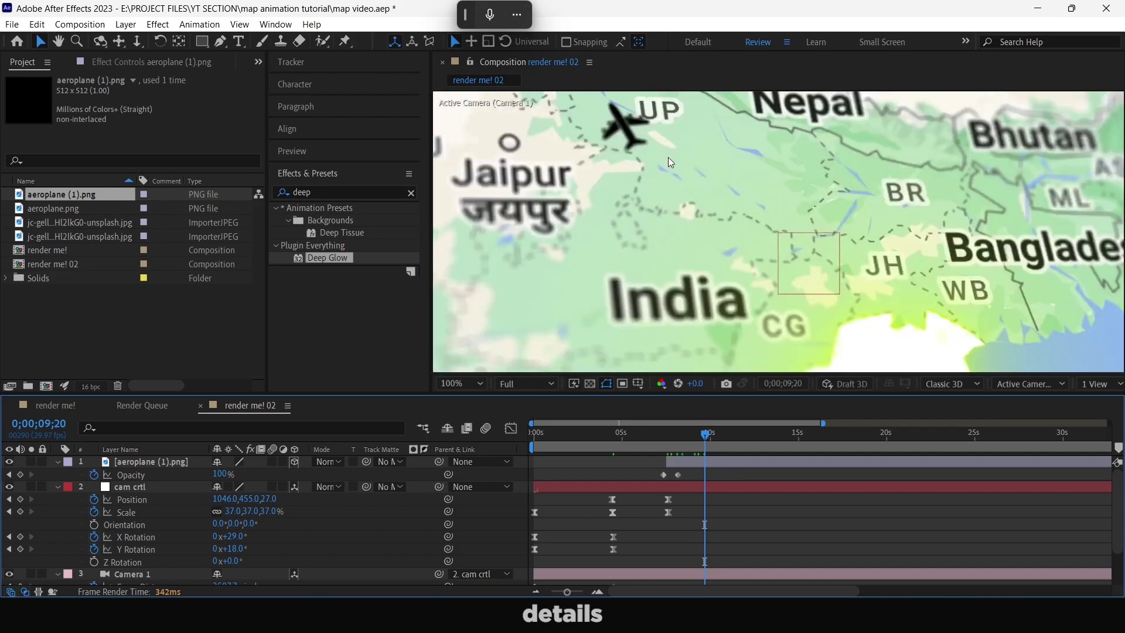
pyautogui.scroll(-4, 669, 158)
pyautogui.scroll(2, 668, 158)
pyautogui.click(696, 176)
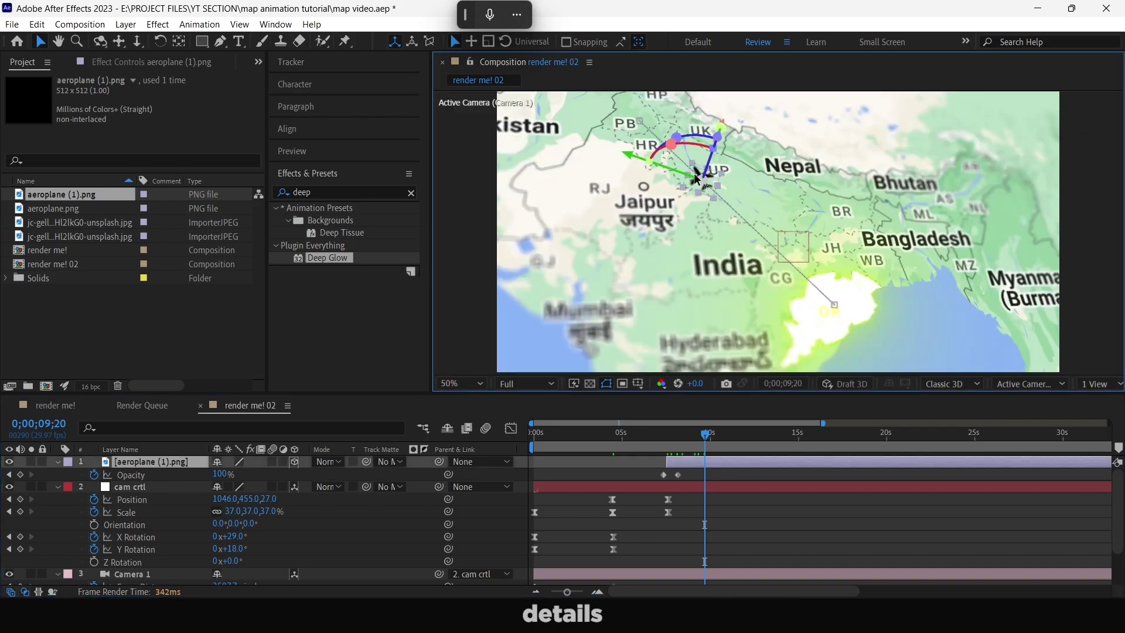
pyautogui.click(747, 517)
# - Go to 0;00;07;17 and set Camera 1's Focus Distance to 2294.7 pixels
pyautogui.scroll(-2, 747, 518)
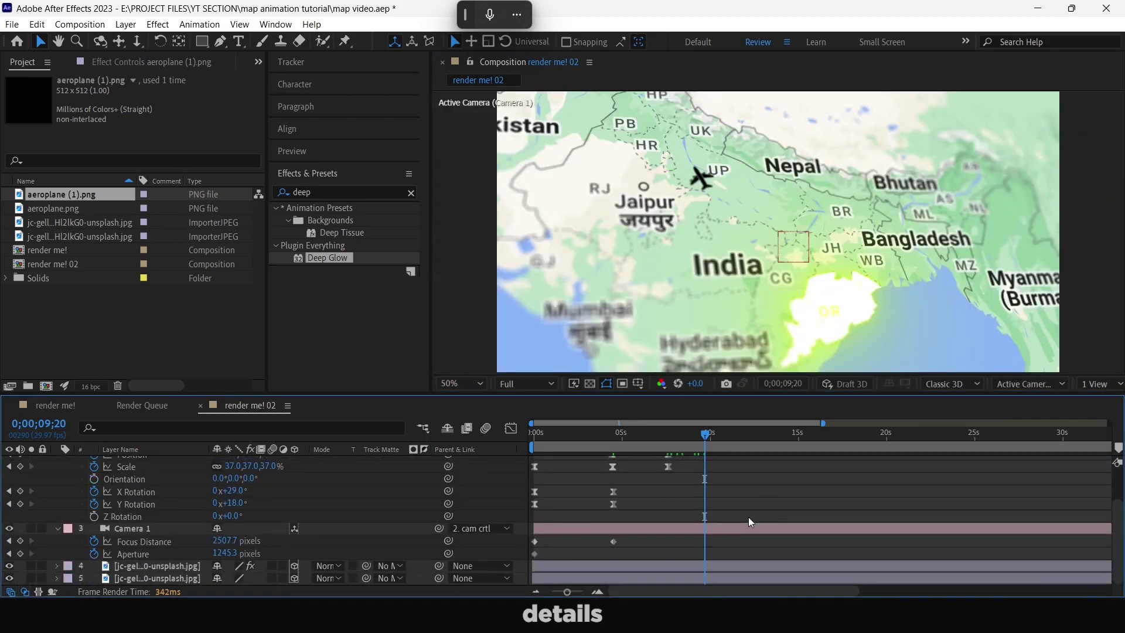
pyautogui.scroll(3, 747, 517)
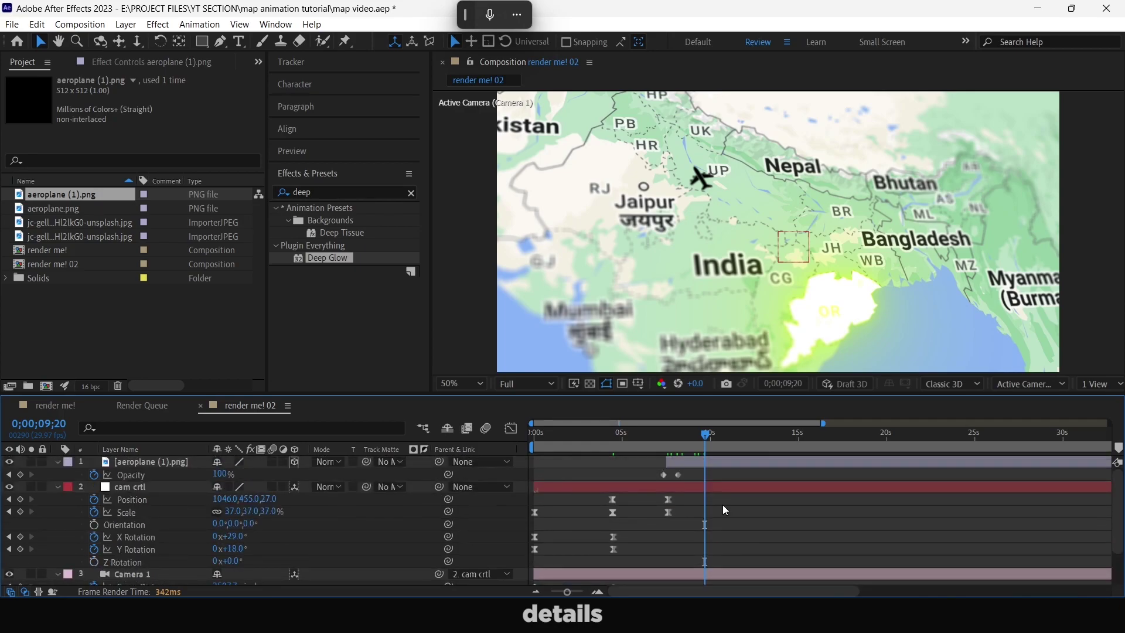
pyautogui.scroll(-2, 722, 504)
pyautogui.press('j')
pyautogui.moveTo(313, 565); pyautogui.dragTo(71, 549)
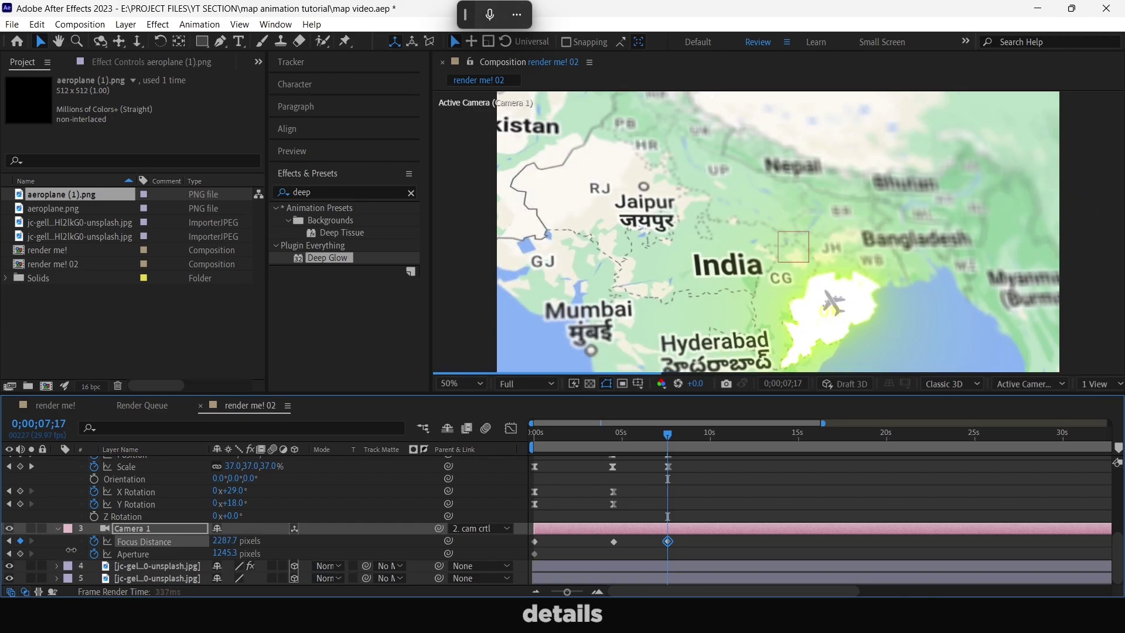
pyautogui.scroll(3, 719, 487)
pyautogui.scroll(-3, 714, 495)
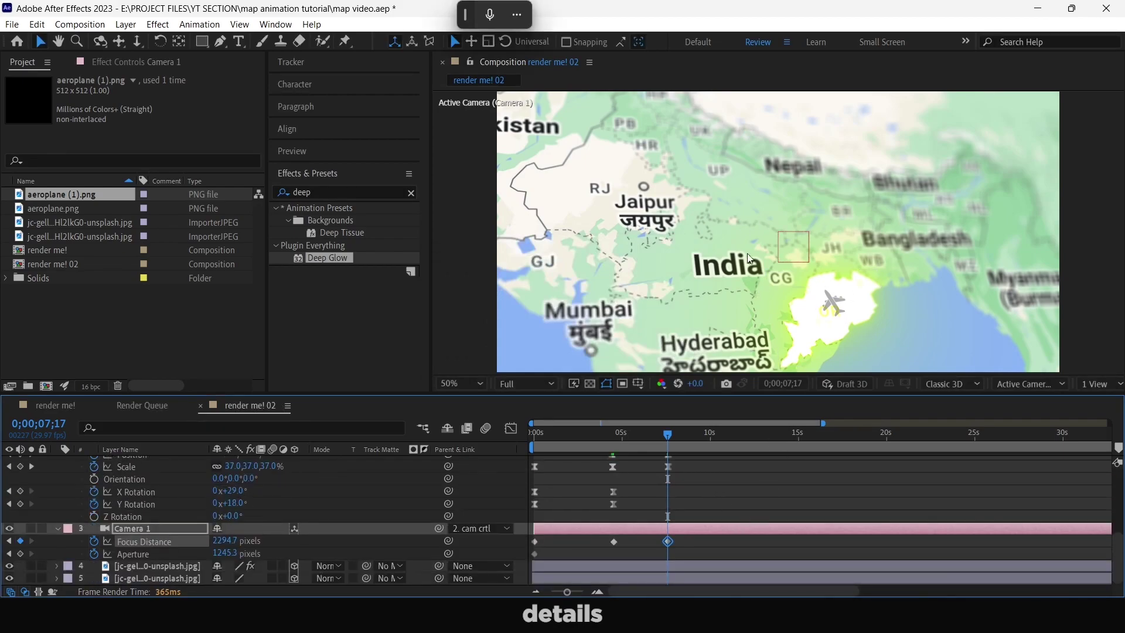
pyautogui.click(845, 317)
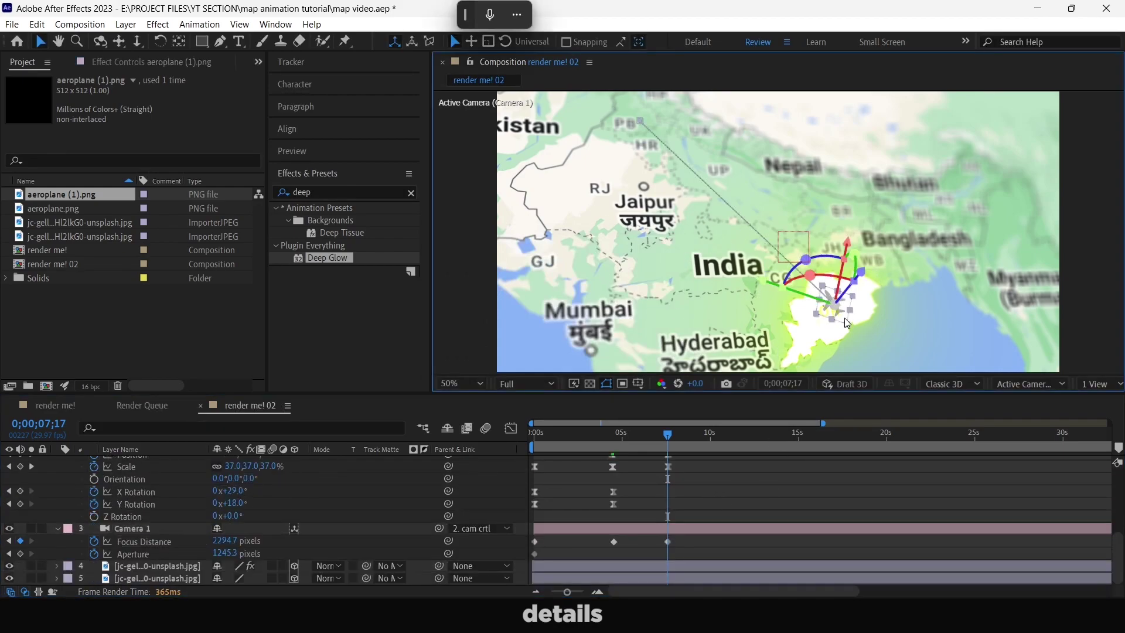
pyautogui.click(753, 479)
# - Apply Easy Ease to Camera 1's Focus Distance and Aperture keyframes and preview the animation from the start
pyautogui.moveTo(541, 436); pyautogui.dragTo(516, 434)
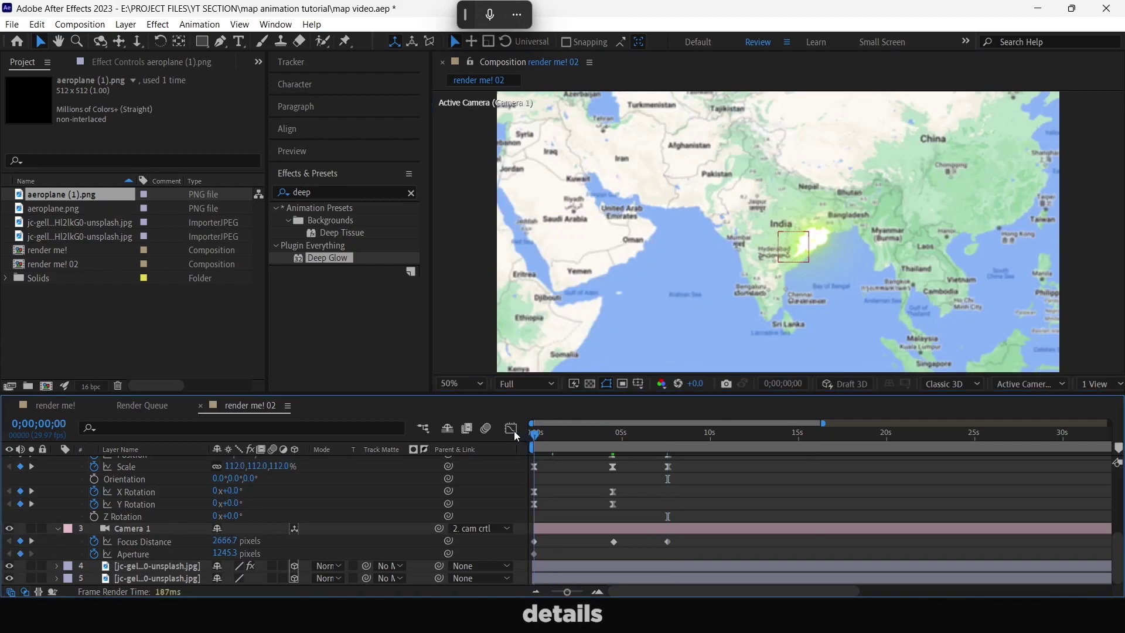
pyautogui.hotkey('ctrl', 'a')
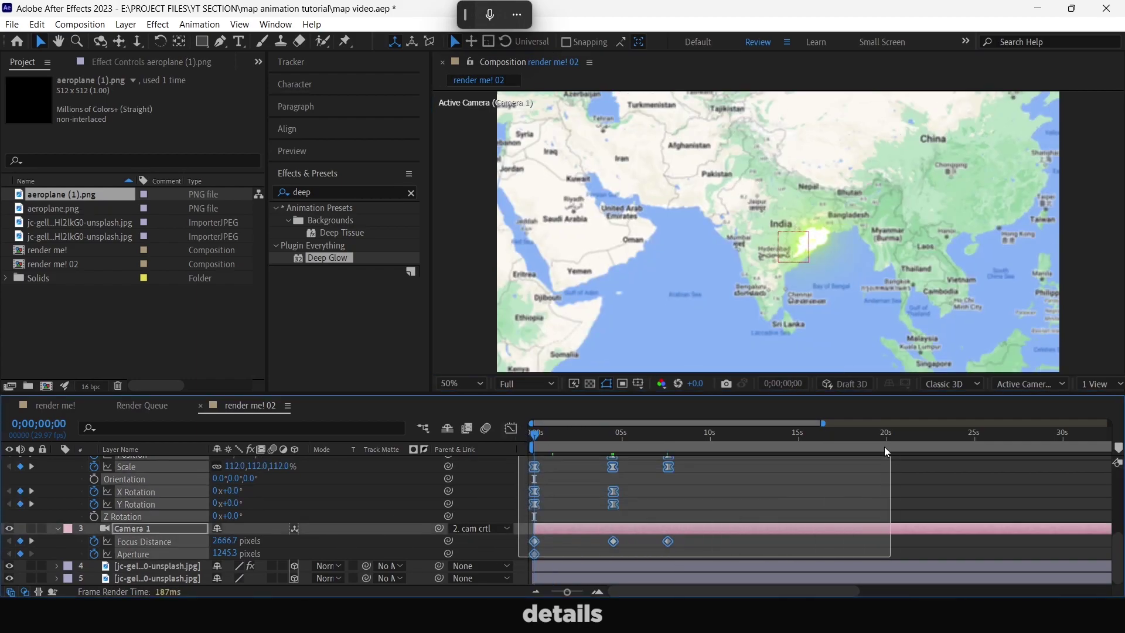
pyautogui.press('u')
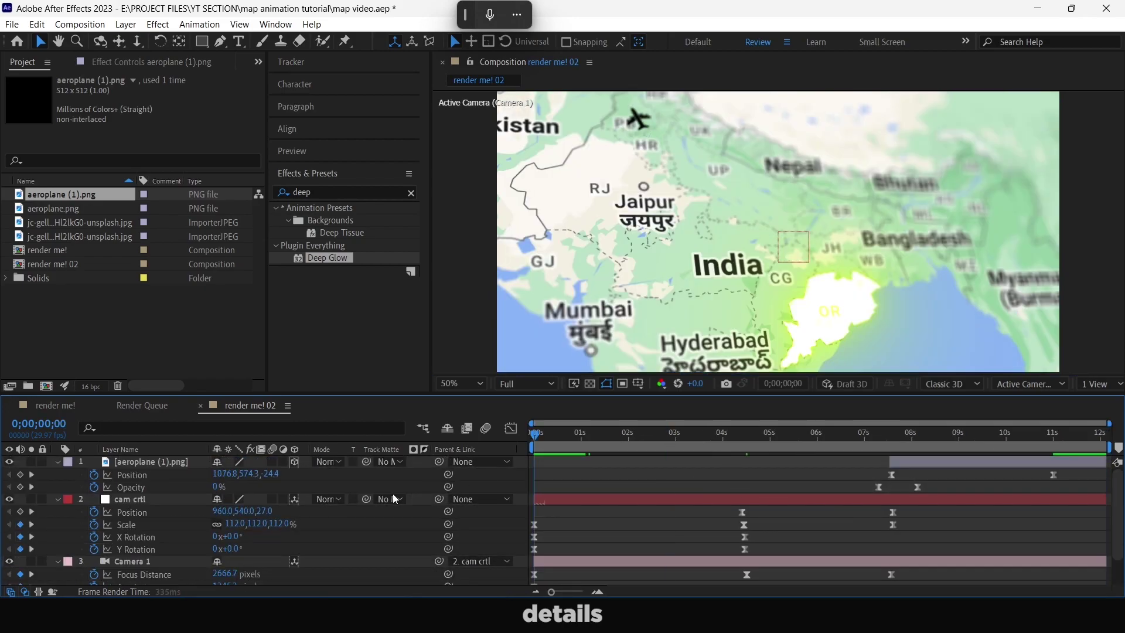
pyautogui.press('space')
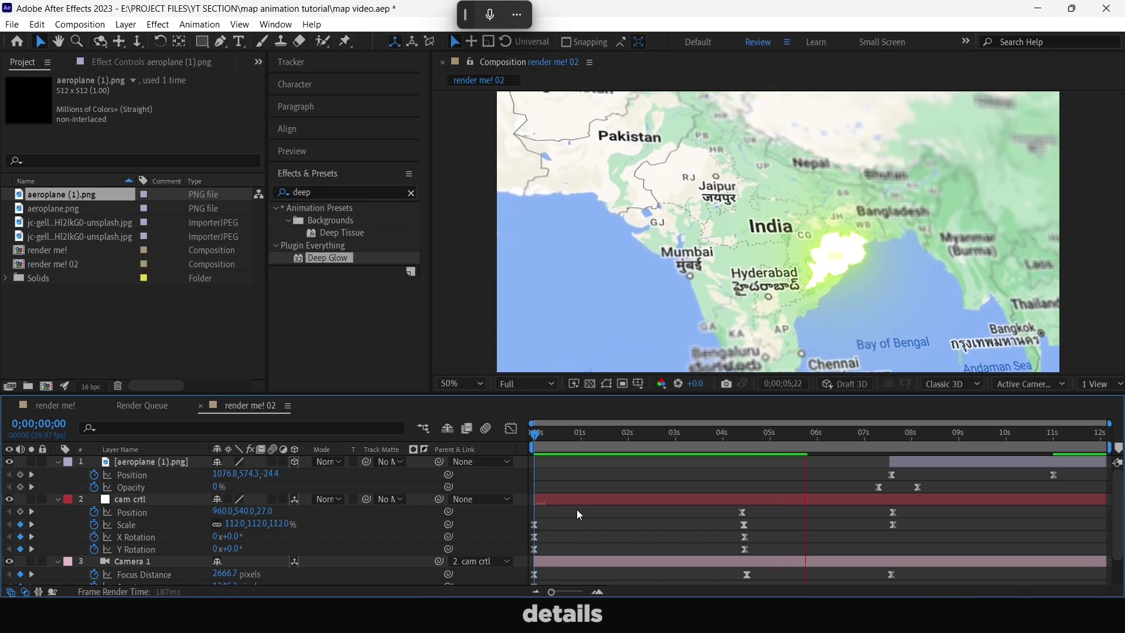
pyautogui.press('space')
# - Trim the glowing state layer's start to 0;00;04;18, keyframe its Opacity from 0% there to 100% at about 0;00;05;08, and preview
pyautogui.scroll(-2, 886, 504)
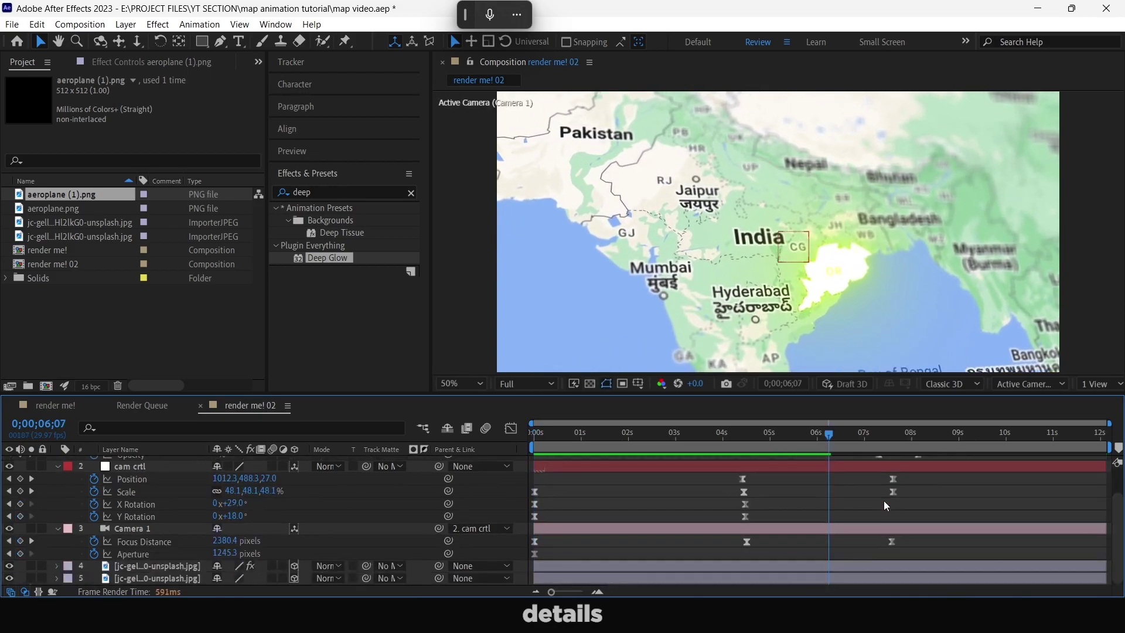
pyautogui.moveTo(814, 435); pyautogui.dragTo(782, 552)
pyautogui.moveTo(534, 566); pyautogui.dragTo(751, 572)
pyautogui.press('t')
pyautogui.click(94, 578)
pyautogui.moveTo(783, 434); pyautogui.dragTo(751, 438)
pyautogui.moveTo(218, 586); pyautogui.dragTo(176, 586)
pyautogui.press('space')
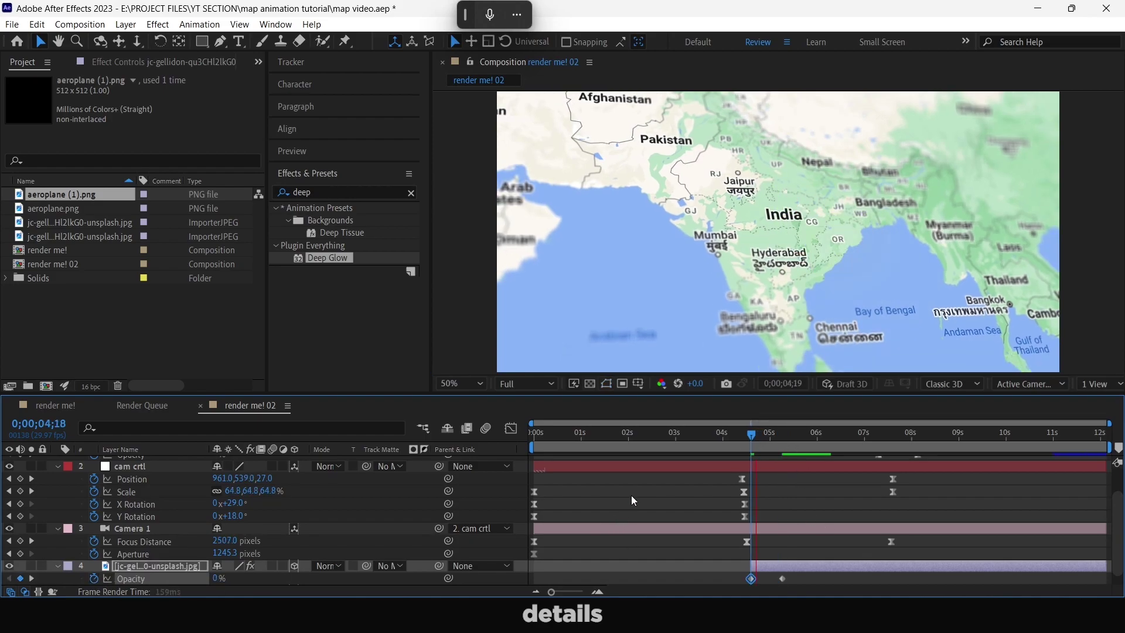
pyautogui.press('Home')
pyautogui.click(592, 476)
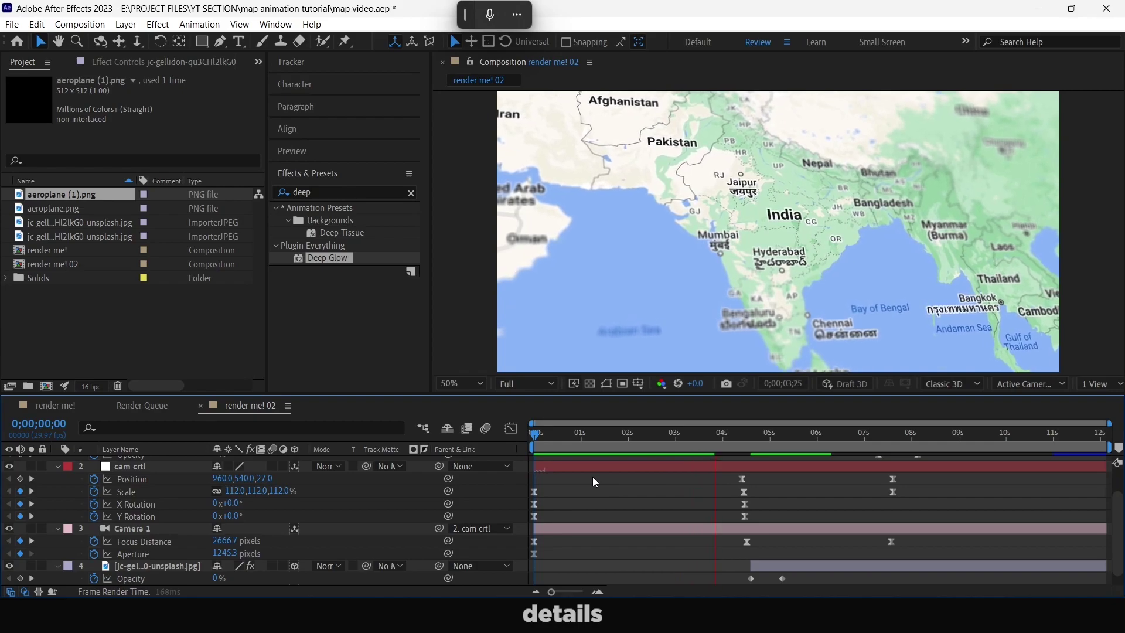
# - Set Camera 1's Focus Distance to 2491.7 pixels at 0;00;10;19 and preview the result
pyautogui.click(363, 529)
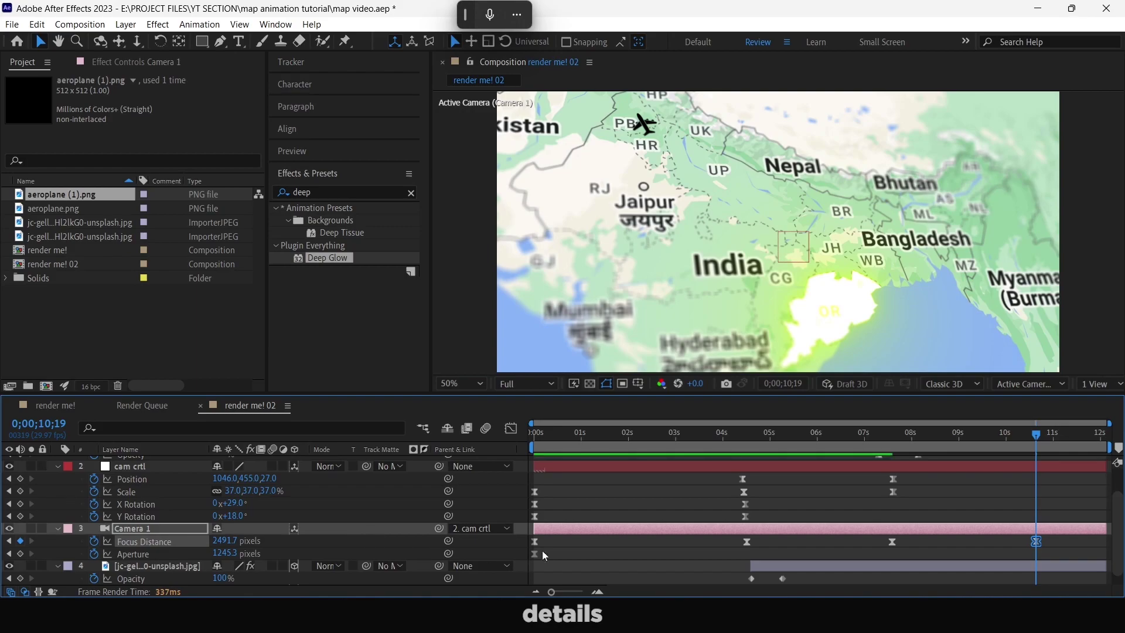
pyautogui.click(943, 505)
pyautogui.press('space')
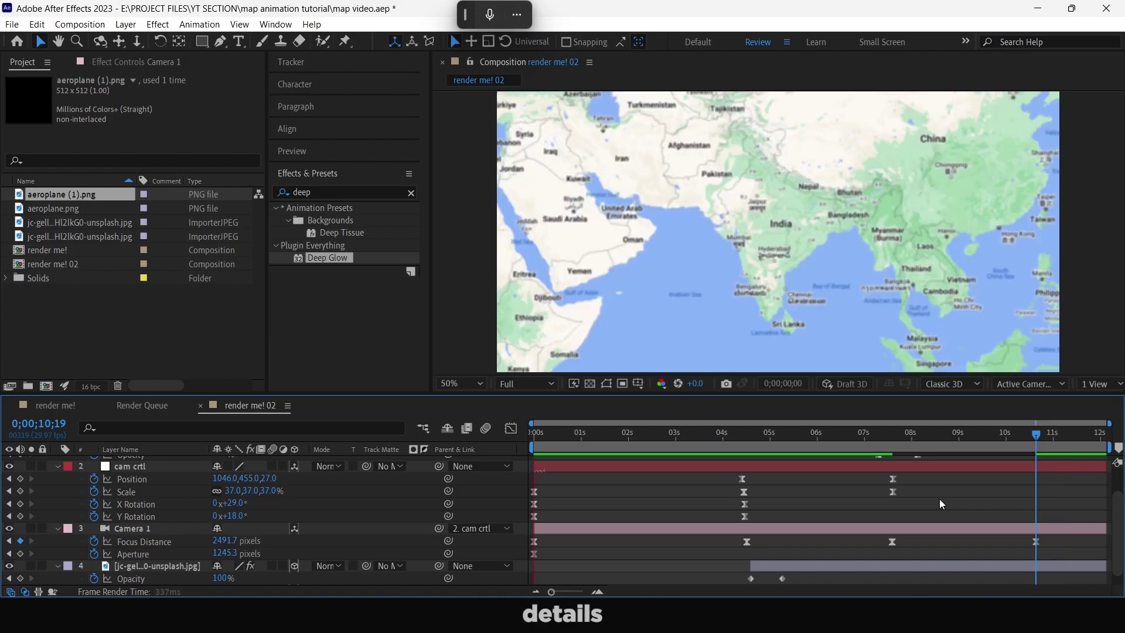
# - Examine the speed graph of cam crtl's Position, Scale, X Rotation and Y Rotation keyframes
pyautogui.scroll(2, 849, 527)
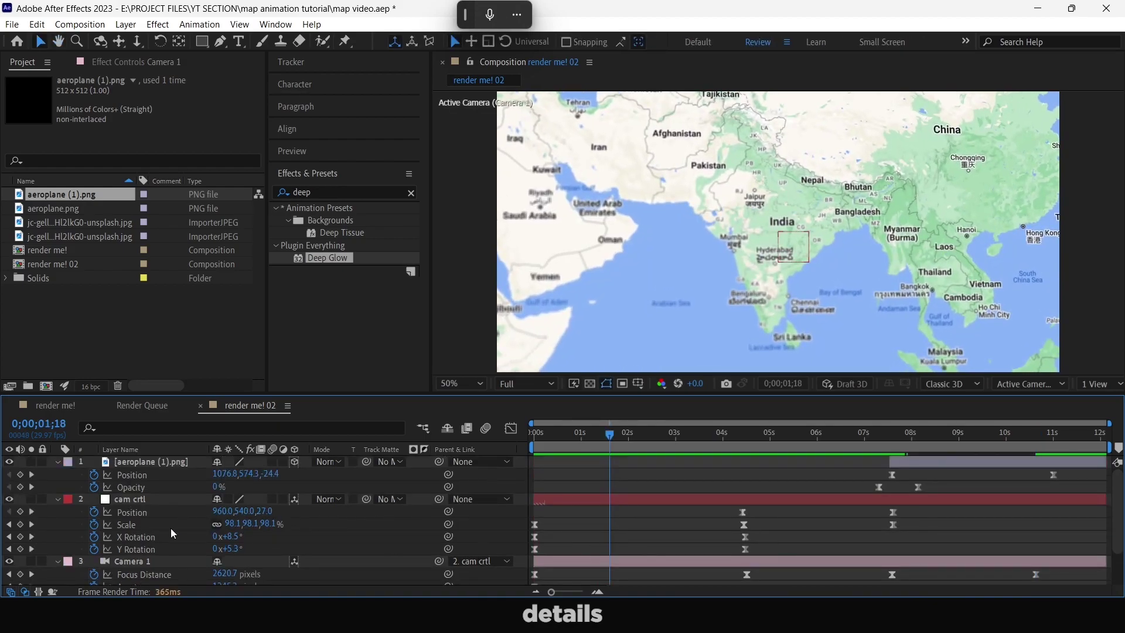
pyautogui.click(153, 498)
pyautogui.moveTo(526, 506); pyautogui.dragTo(937, 553)
pyautogui.click(511, 428)
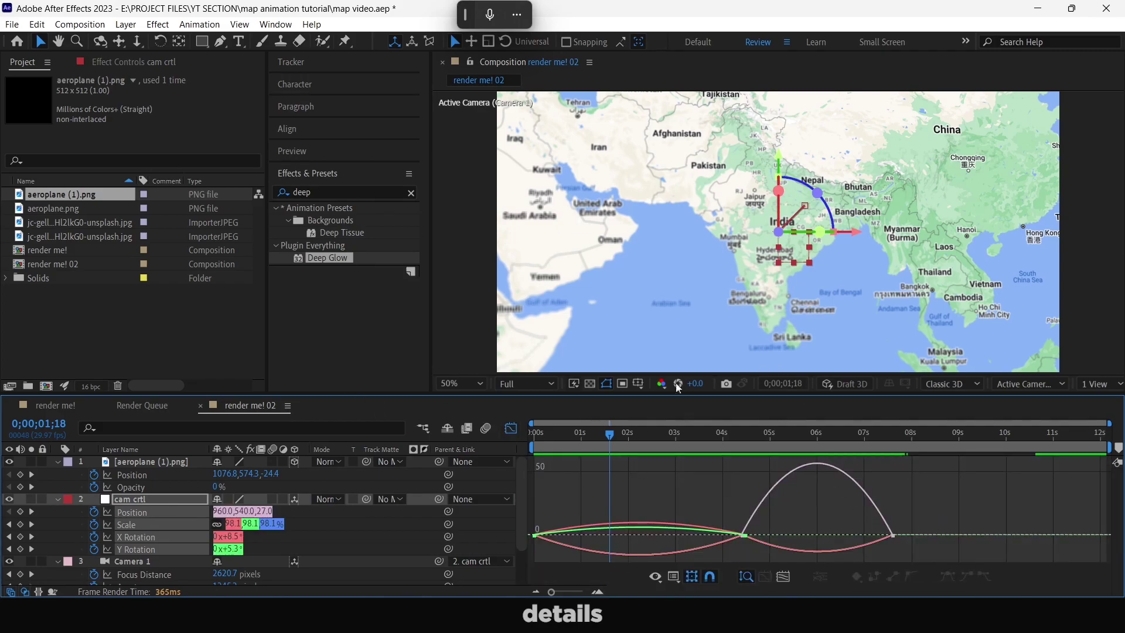
pyautogui.moveTo(582, 437); pyautogui.dragTo(515, 462)
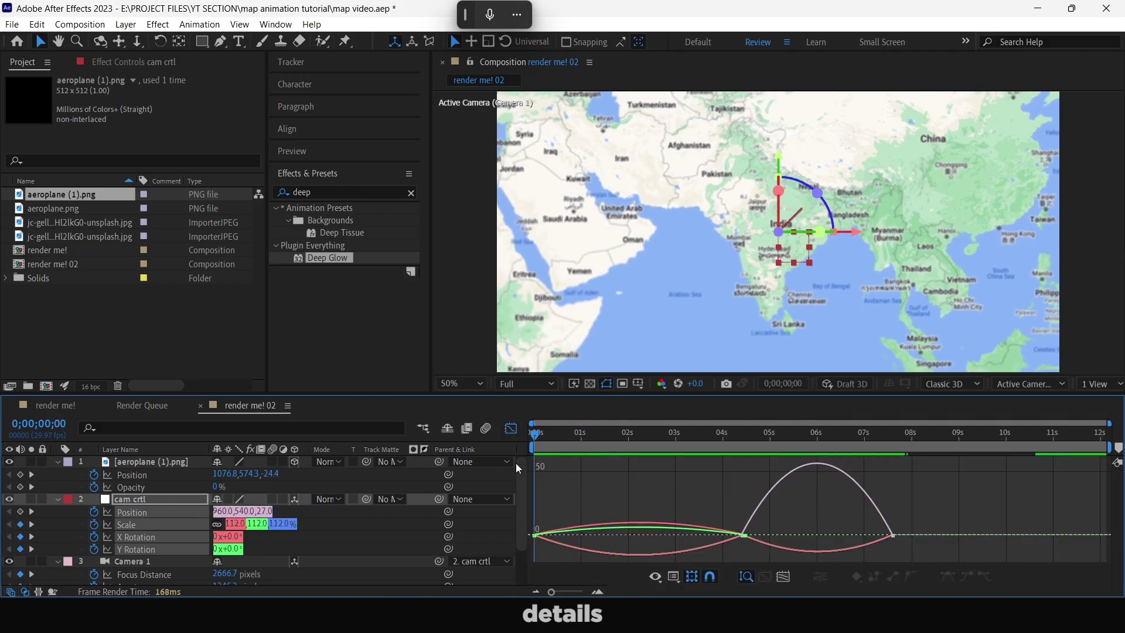
pyautogui.moveTo(585, 480); pyautogui.dragTo(538, 543)
# - Add a cam crtl Position keyframe at about 0;00;10;22 so the camera follows the aeroplane's flight
pyautogui.moveTo(537, 434); pyautogui.dragTo(748, 473)
pyautogui.click(867, 534)
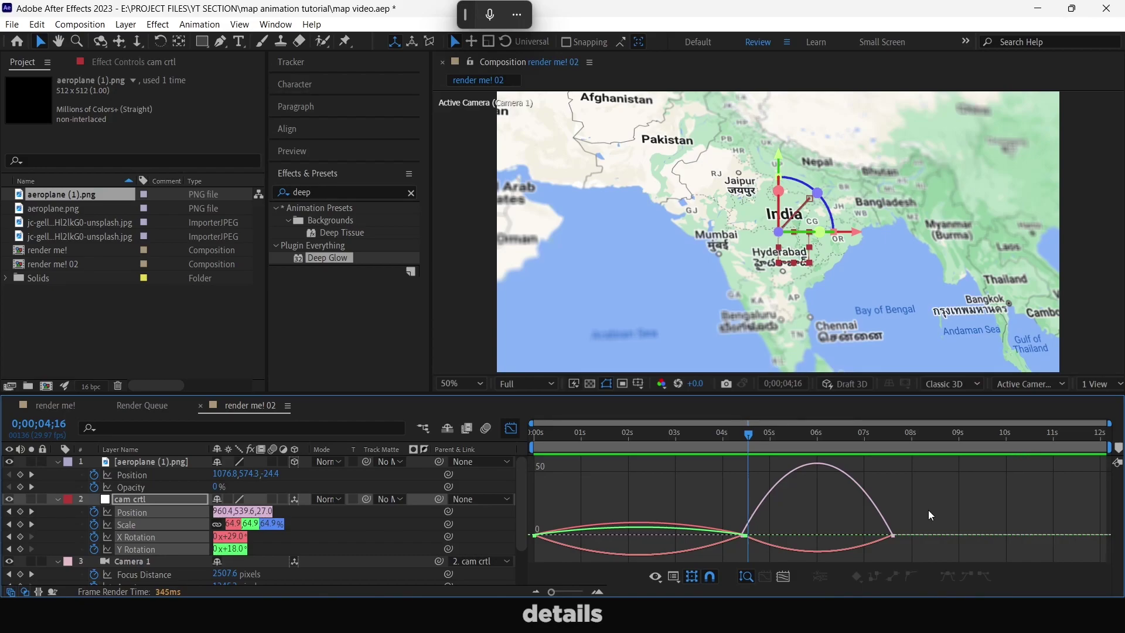
pyautogui.moveTo(930, 514); pyautogui.dragTo(838, 463)
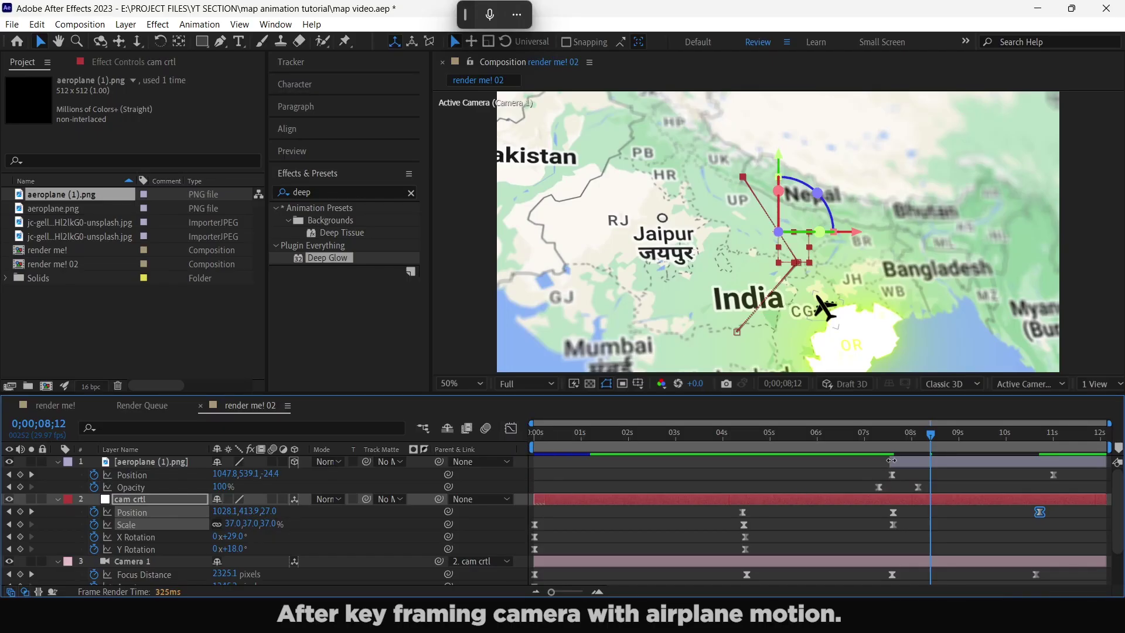
# - Reshape the aeroplane's Position speed graph so it peaks early and slows gradually towards the end, and preview the flight
pyautogui.moveTo(1072, 474); pyautogui.dragTo(792, 492)
pyautogui.click(511, 428)
pyautogui.moveTo(1035, 562); pyautogui.dragTo(988, 554)
pyautogui.click(893, 432)
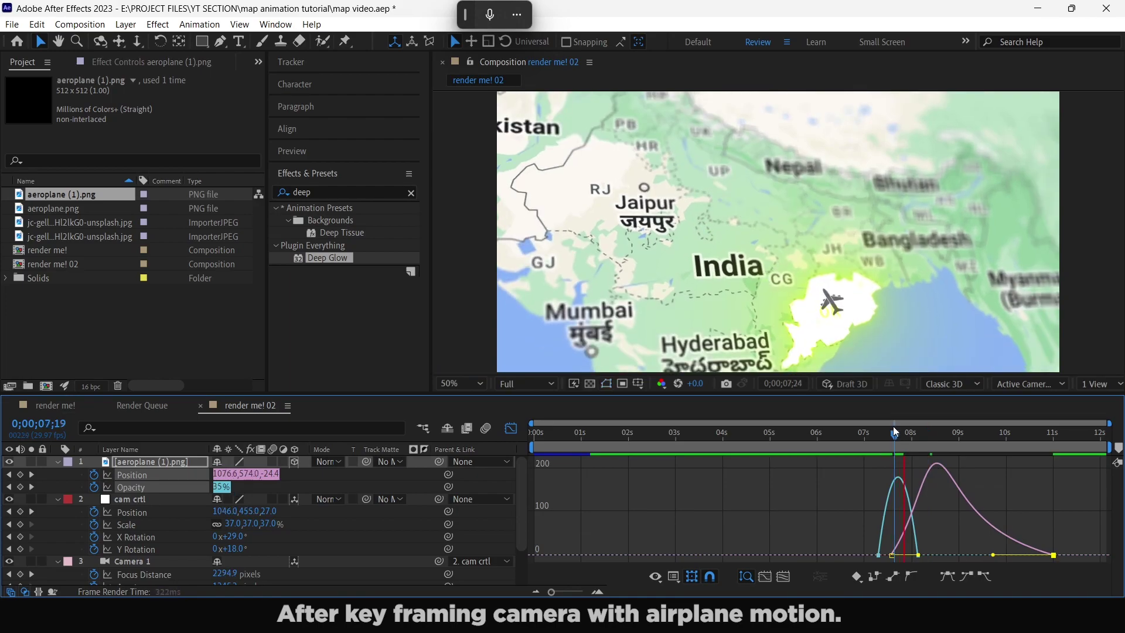
pyautogui.click(1016, 468)
pyautogui.press('space')
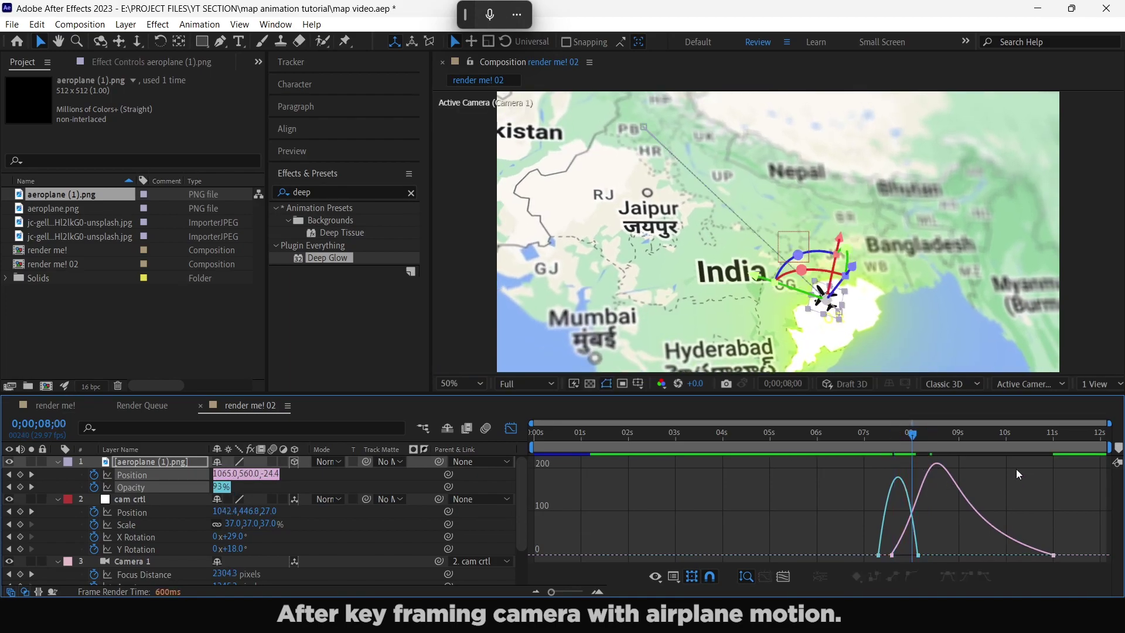